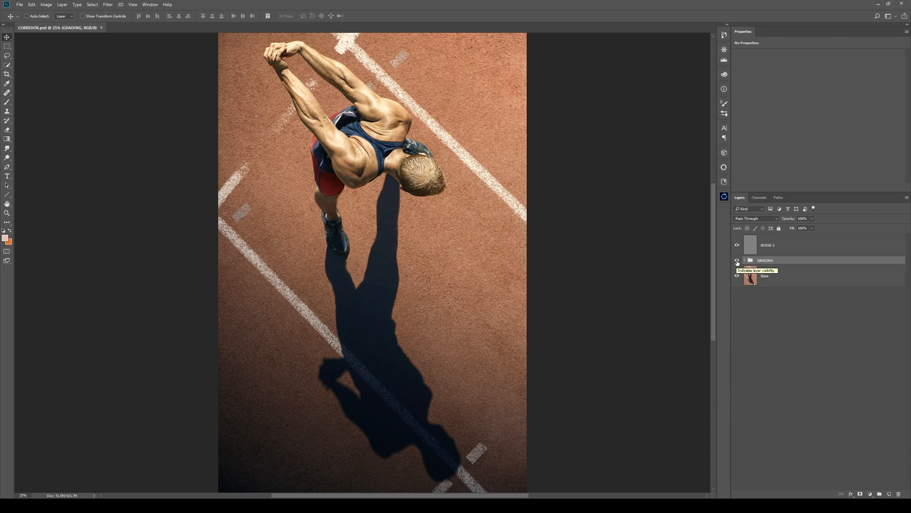
- Compare the photo with the GRADING group hidden and shown, and expand the group to reveal its subgroups
click(738, 260)
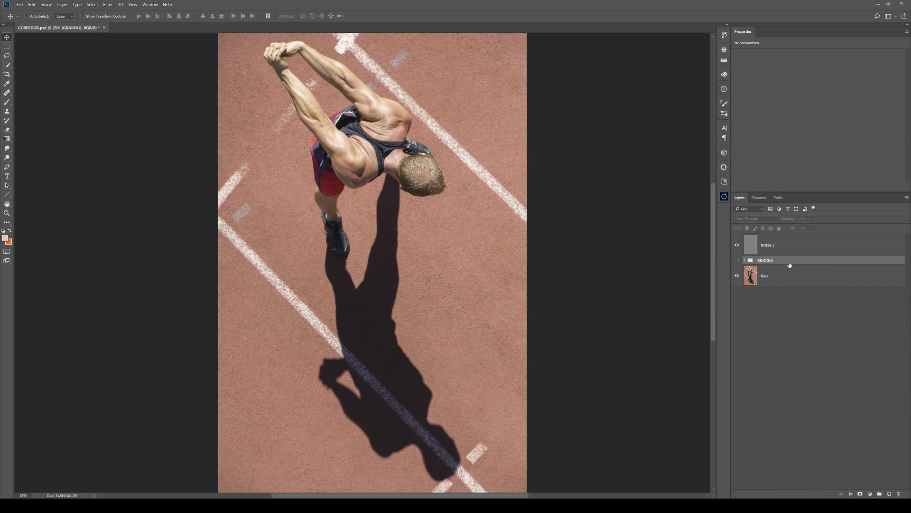
click(737, 260)
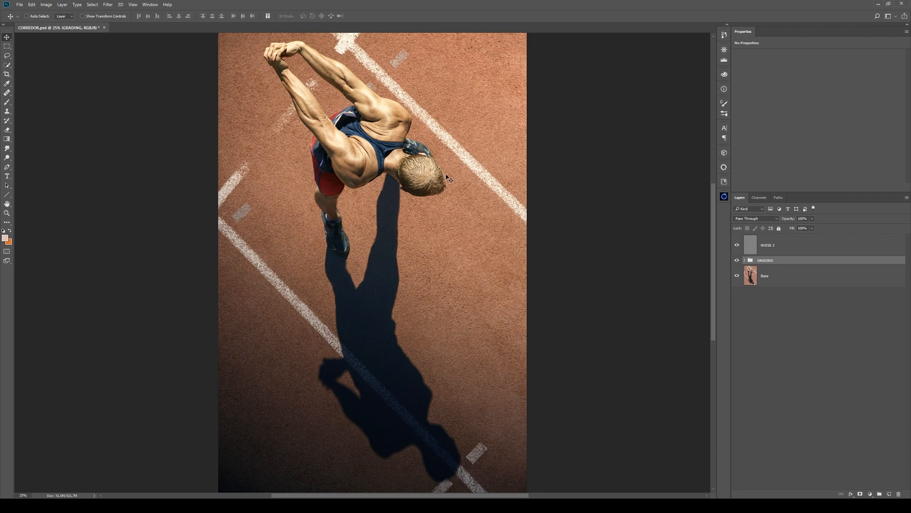
click(745, 261)
key(ctrl+plus)
key(ctrl+plus)
key(ctrl+plus)
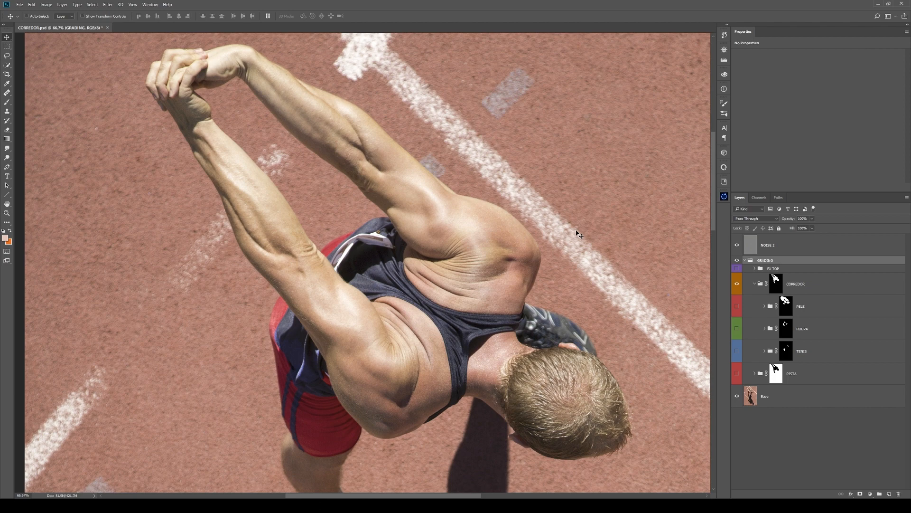
- Outline the discoloured skin areas on the runner's upper back and arms with freehand lasso selections, and clear them
key(z)
drag(519, 251, 516, 147)
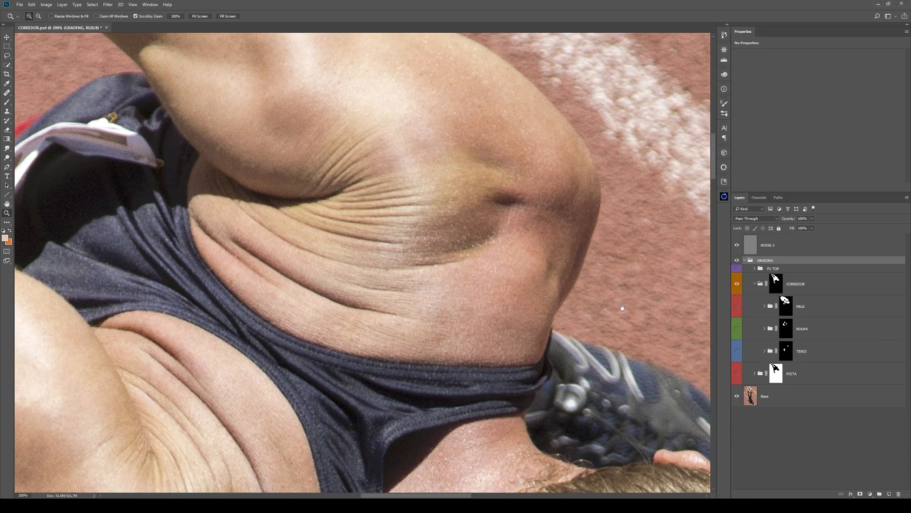
drag(580, 313, 577, 206)
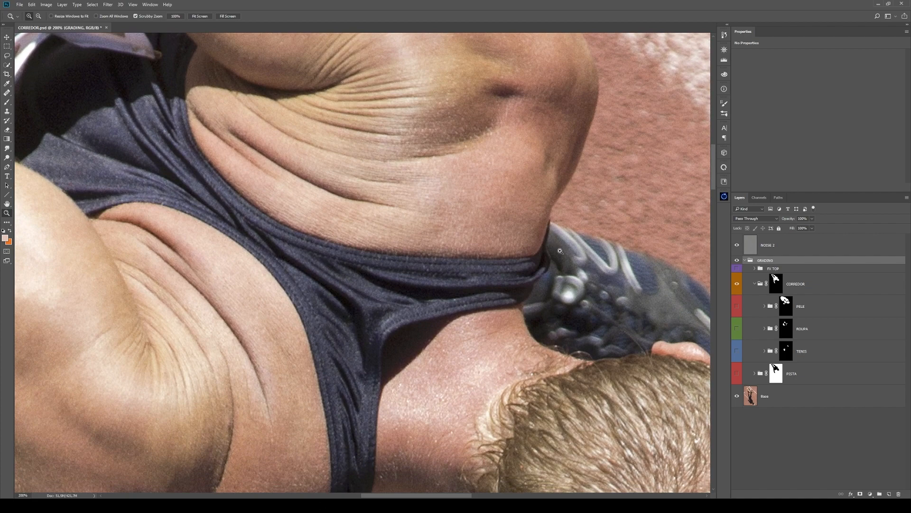
alt+click(546, 277)
key(l)
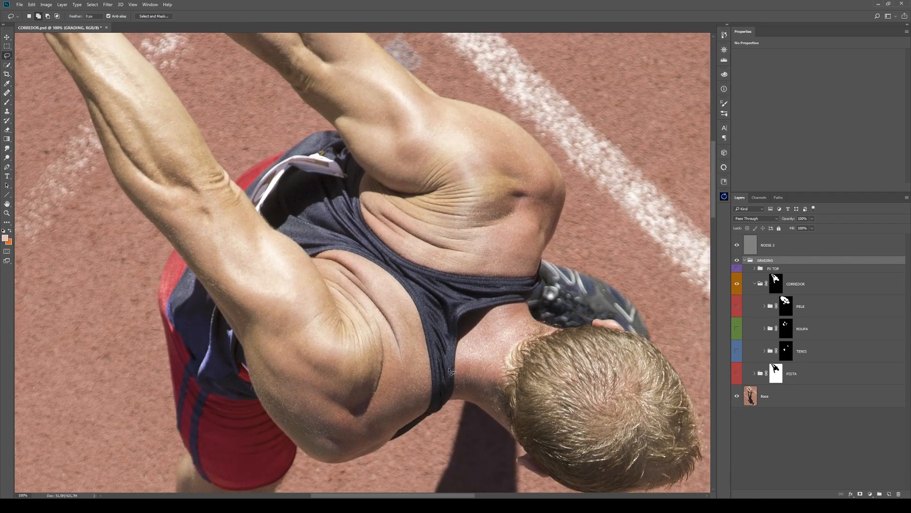
mouse_move(444, 373)
mouse_down()
mouse_move(459, 421)
mouse_move(524, 426)
mouse_move(566, 371)
mouse_move(545, 295)
mouse_move(475, 304)
mouse_move(446, 339)
mouse_move(444, 373)
mouse_up()
mouse_move(417, 208)
mouse_down()
mouse_move(479, 210)
mouse_move(525, 193)
mouse_move(523, 181)
mouse_move(449, 181)
mouse_move(411, 209)
mouse_up()
mouse_move(247, 354)
mouse_down()
mouse_move(275, 396)
mouse_move(332, 446)
mouse_move(418, 419)
mouse_move(380, 370)
mouse_move(304, 385)
mouse_up()
drag(190, 71, 284, 210)
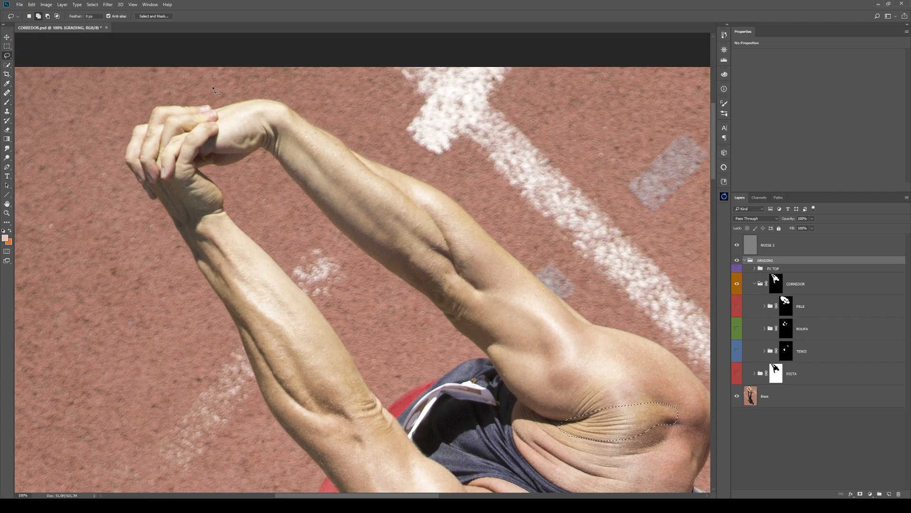
mouse_move(157, 76)
mouse_down()
mouse_move(133, 167)
mouse_move(279, 245)
mouse_move(352, 137)
mouse_move(233, 81)
mouse_move(473, 221)
mouse_move(460, 192)
mouse_up()
key(v)
key(ctrl+minus)
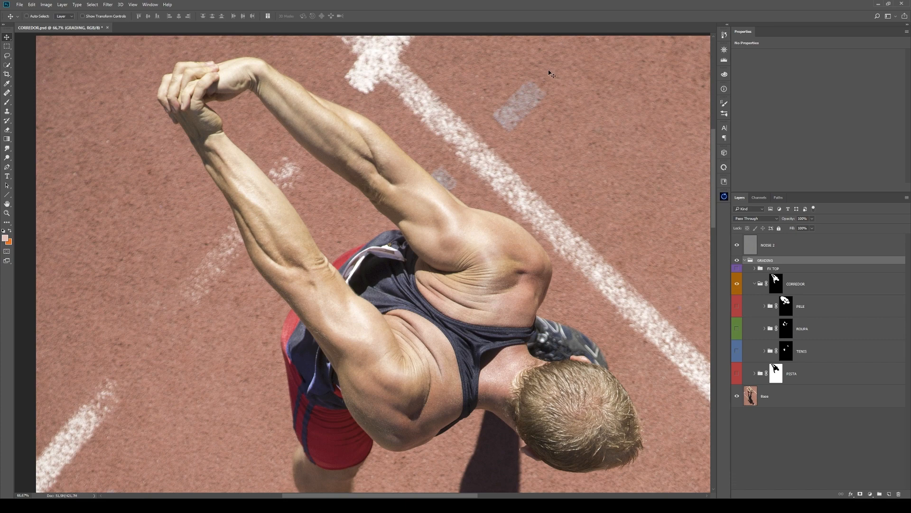
- Examine the skin tones on the runner's shoulder, back folds and neck up close
key(z)
click(539, 266)
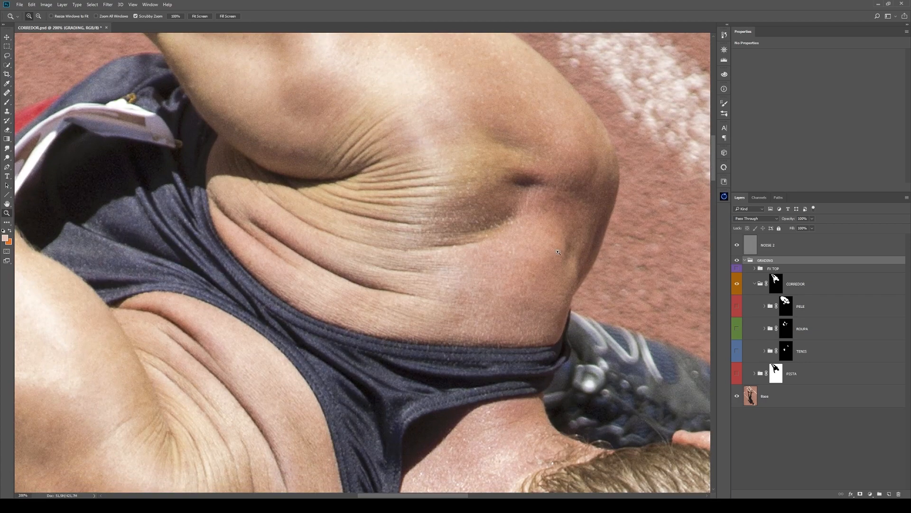
drag(515, 186, 505, 200)
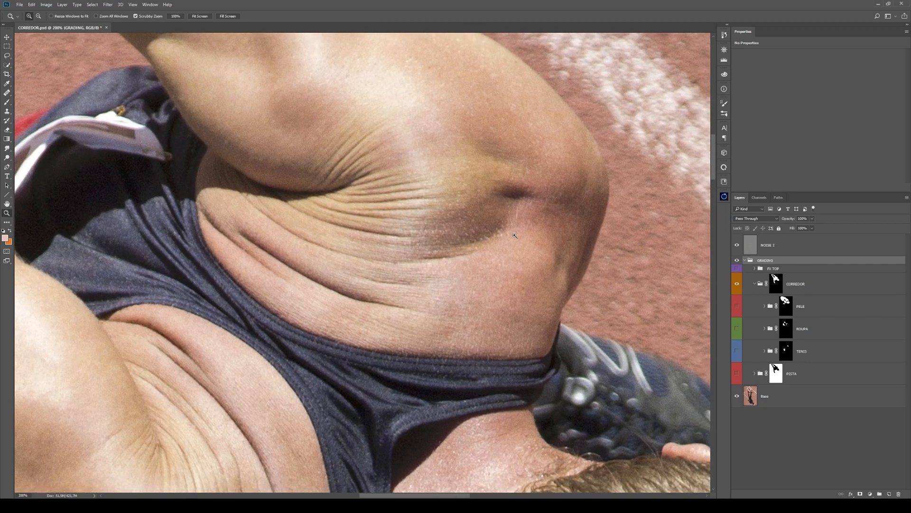
alt+click(532, 217)
drag(535, 291, 528, 253)
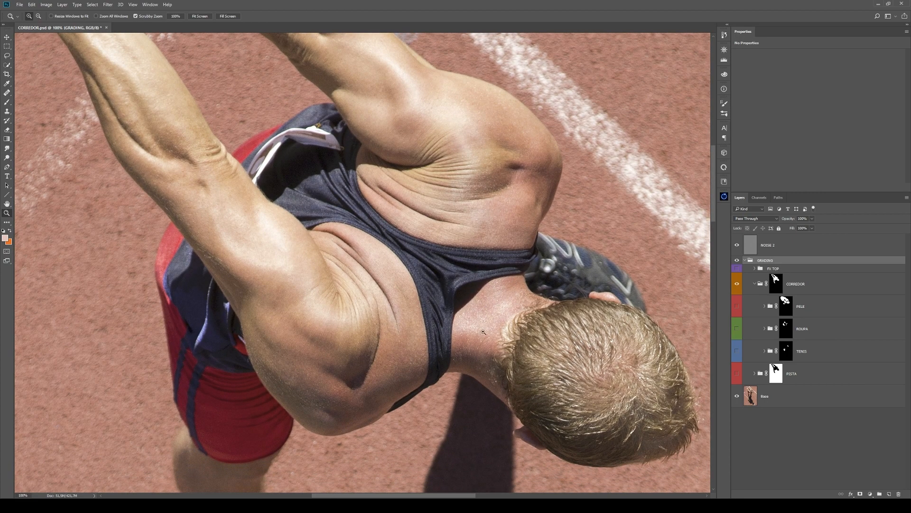
drag(530, 330, 512, 302)
click(506, 310)
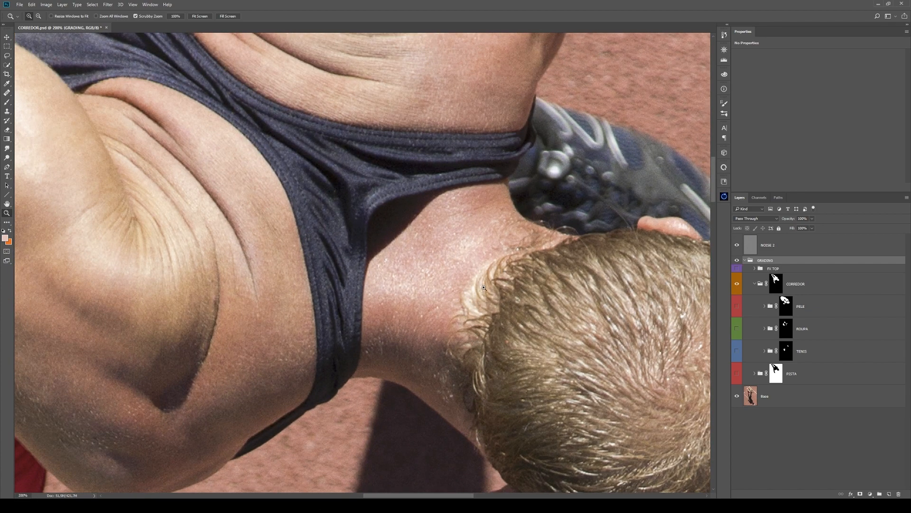
drag(429, 308, 340, 293)
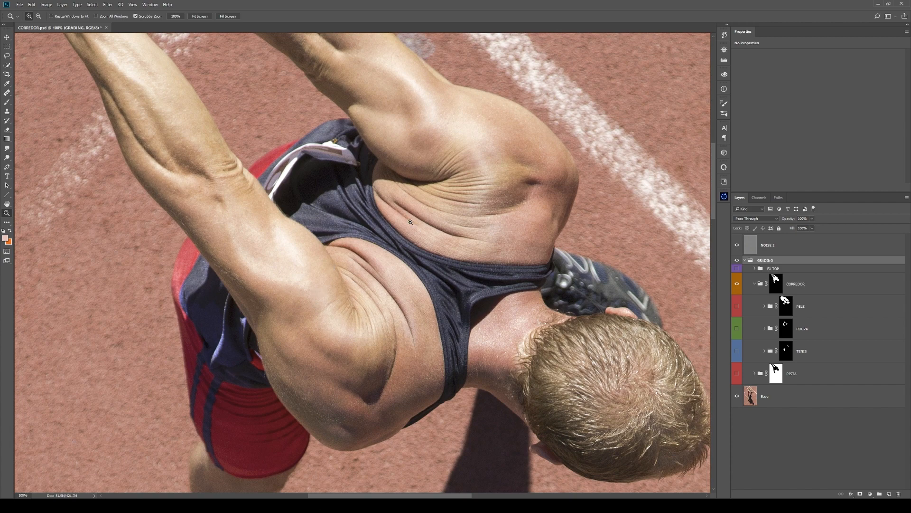
scroll(373, 216, up, 1)
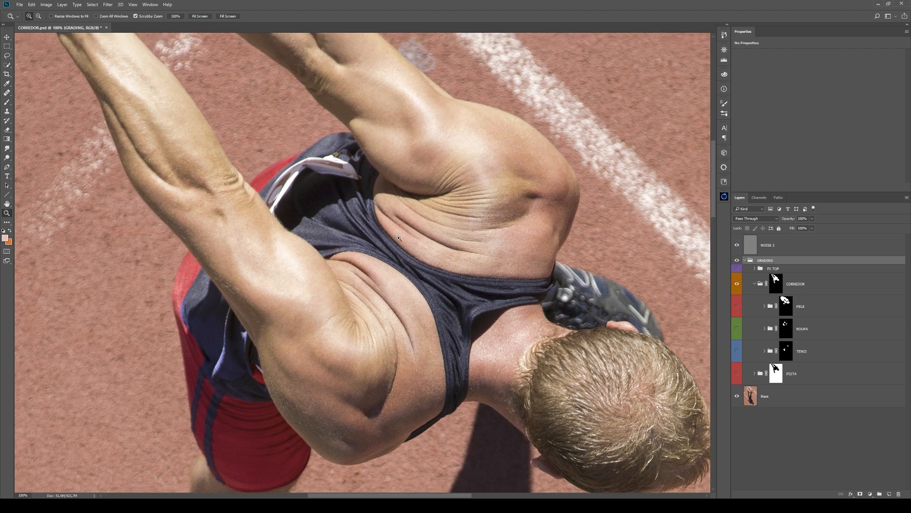
alt+click(395, 238)
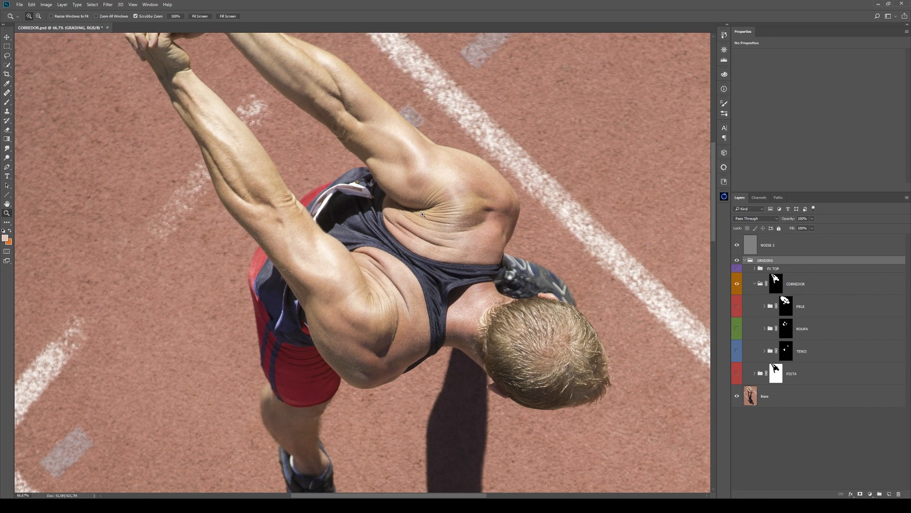
key(v)
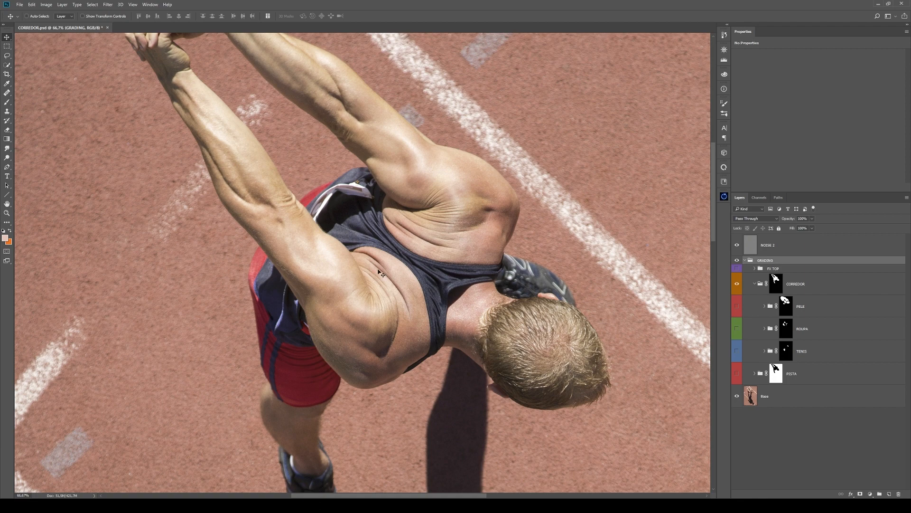
- Inspect the PELE group's mask on its own and load it as a selection over the photo
alt+click(786, 306)
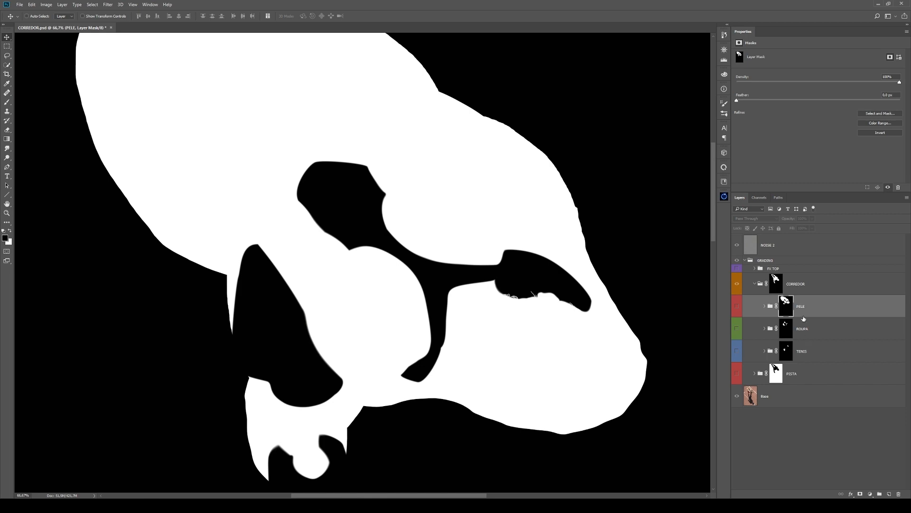
alt+click(786, 307)
ctrl+click(788, 308)
key(ctrl+d)
drag(419, 250, 387, 194)
key(ctrl+shift+d)
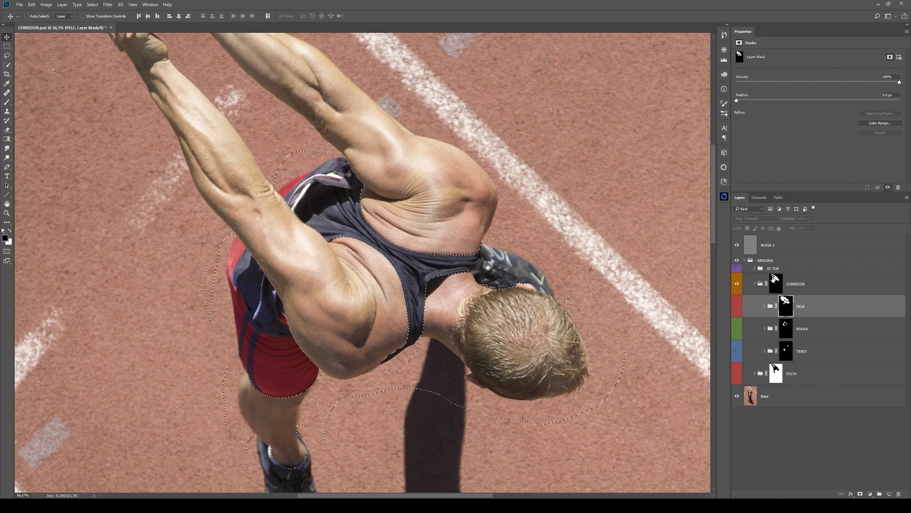
- View the CORREDOR group's mask on its own and compare it with the PELE mask's selection outline
click(797, 284)
alt+click(775, 280)
key(ctrl+d)
key(z)
alt+click(444, 279)
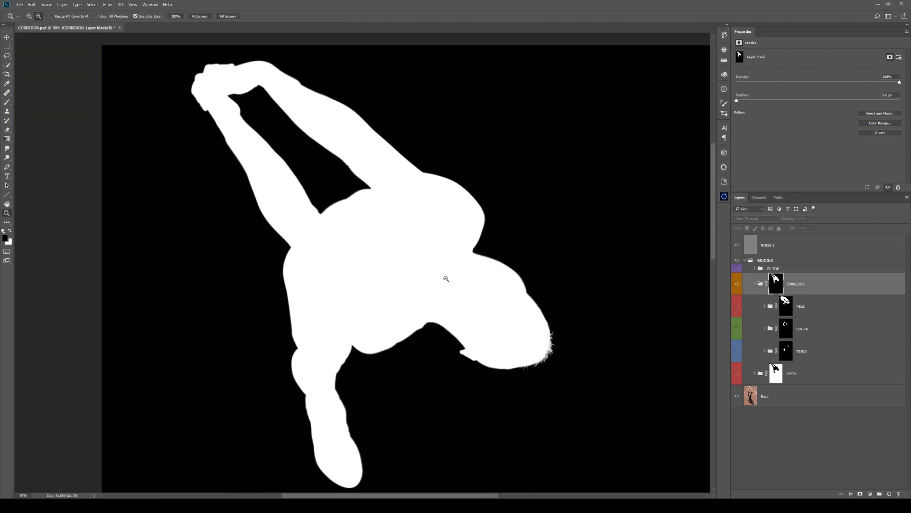
click(445, 268)
ctrl+click(786, 306)
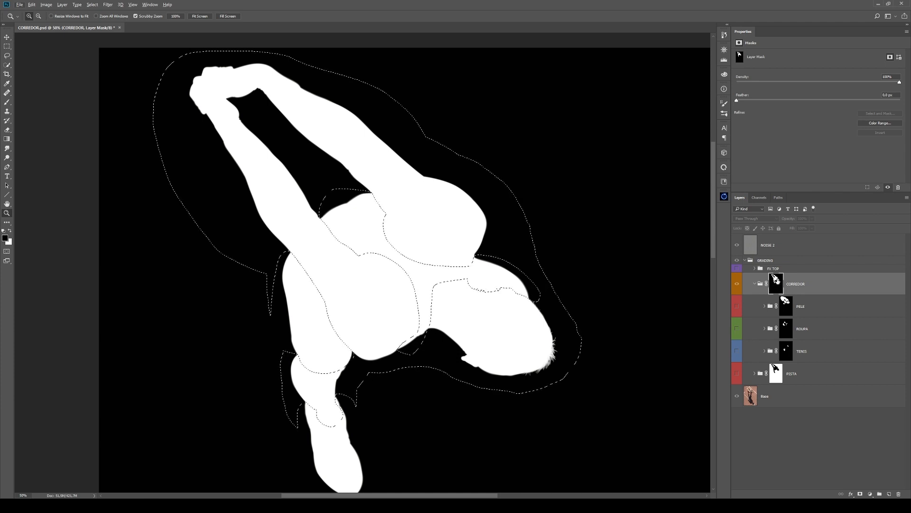
key(ctrl+d)
- View the ROUPA and TENIS group masks on their own and check the mask outlines over the photo
click(786, 303)
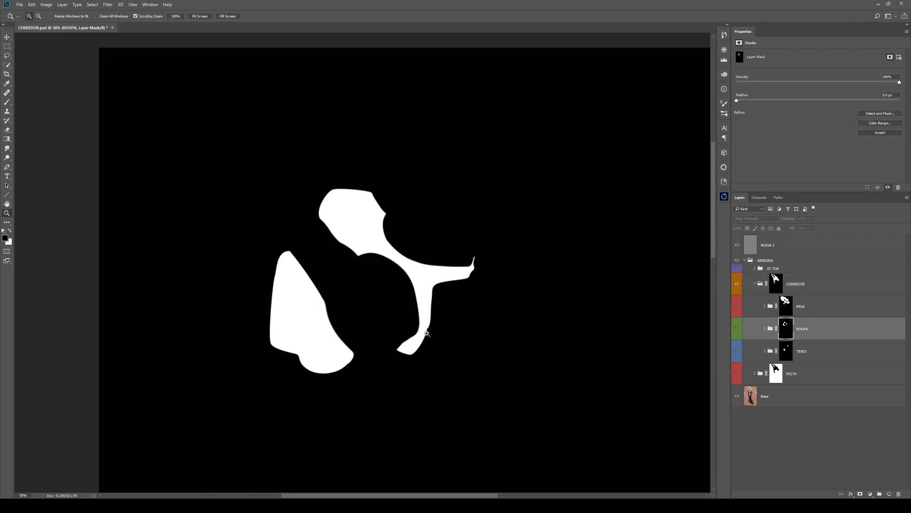
alt+click(787, 351)
alt+click(787, 351)
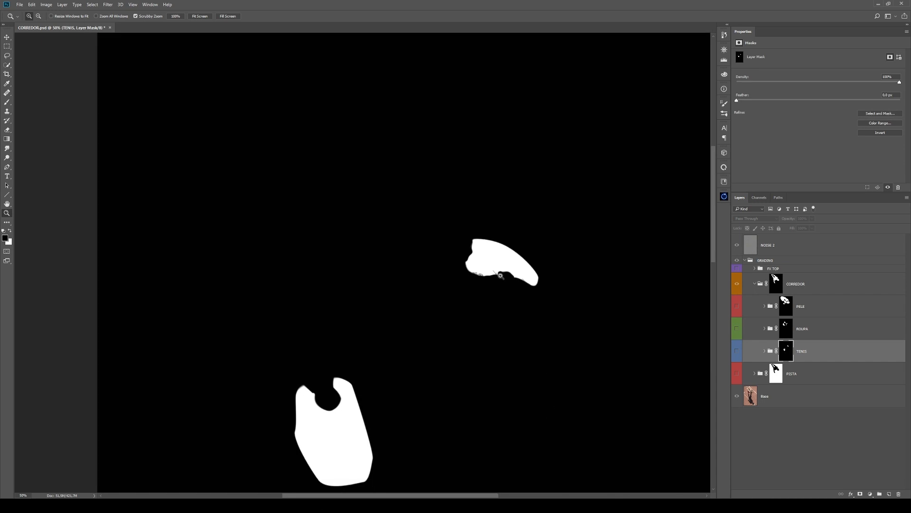
alt+click(788, 354)
ctrl+click(789, 355)
ctrl+click(786, 333)
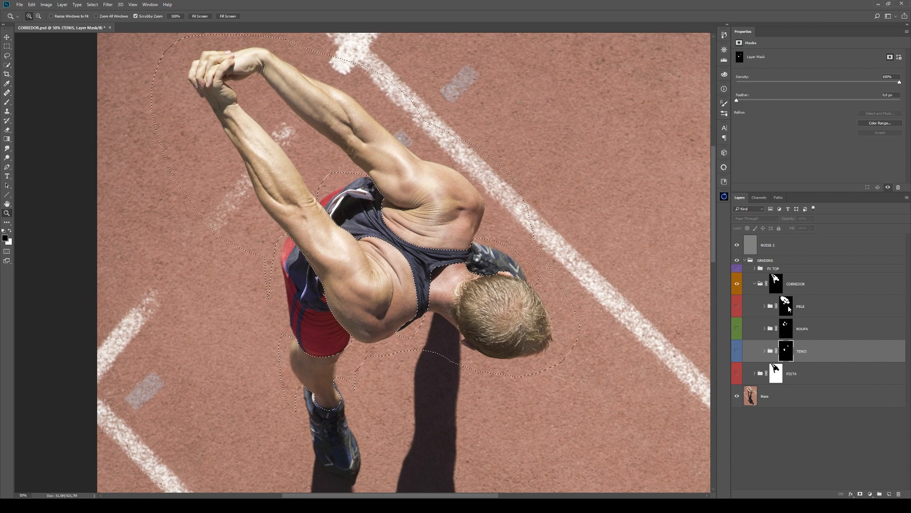
key(ctrl+d)
- Make the PELE group visible and expand it to reveal its subgroups
click(435, 211)
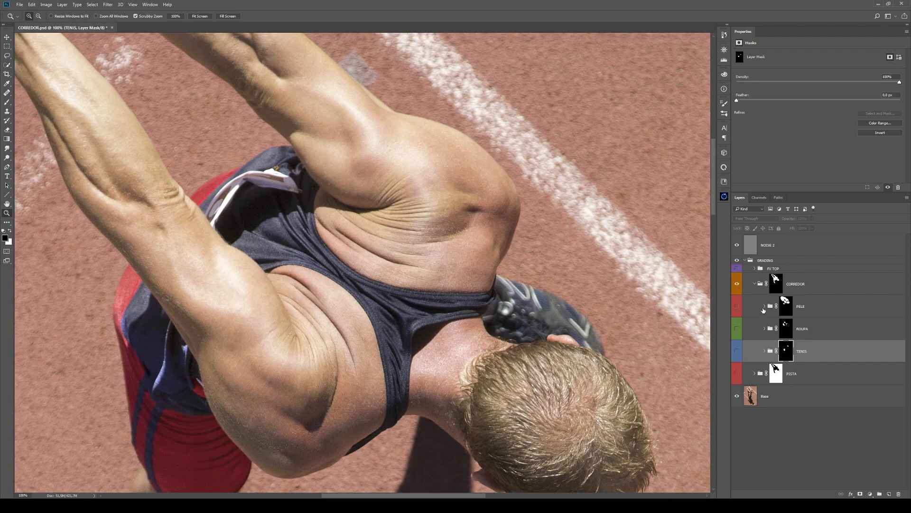
click(737, 308)
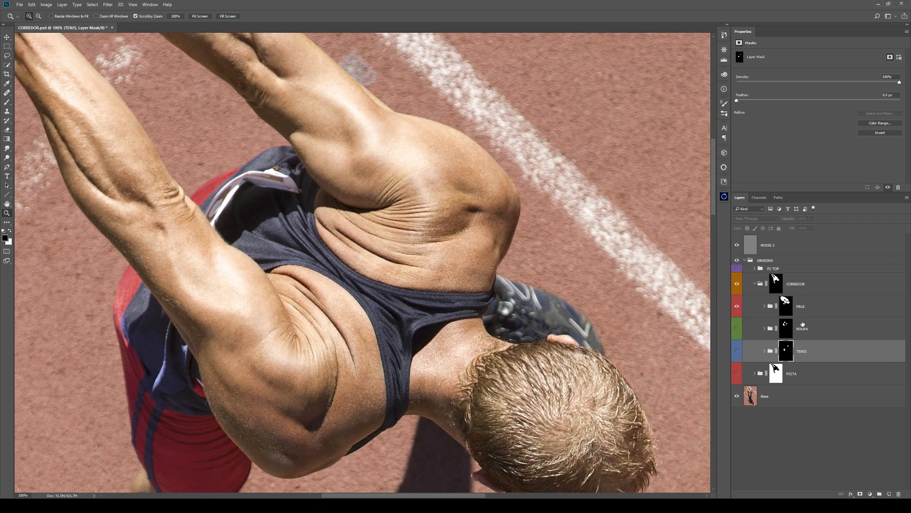
click(764, 306)
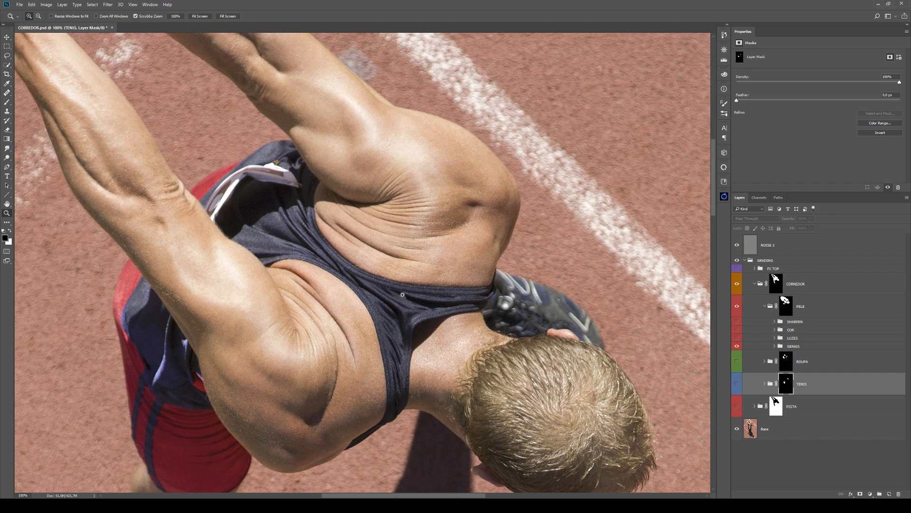
- Compare the runner's skin with the GERAIS group hidden and shown
click(802, 348)
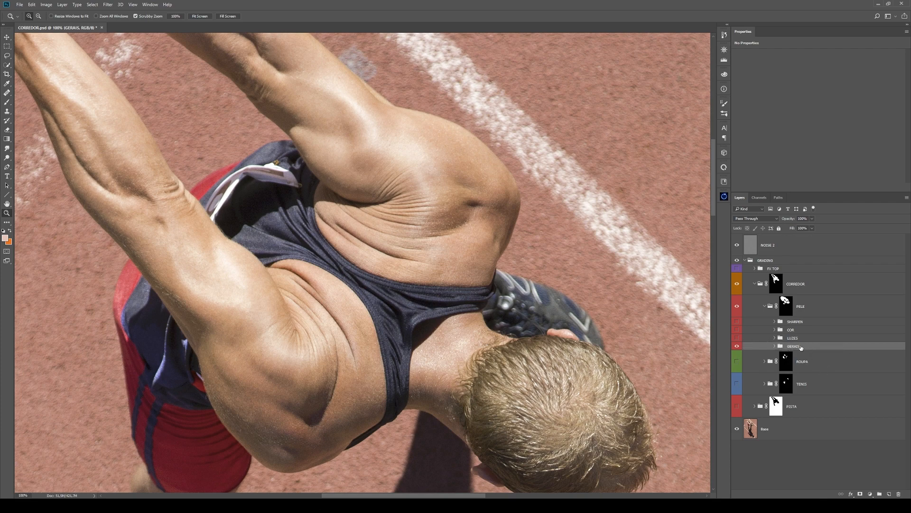
click(739, 346)
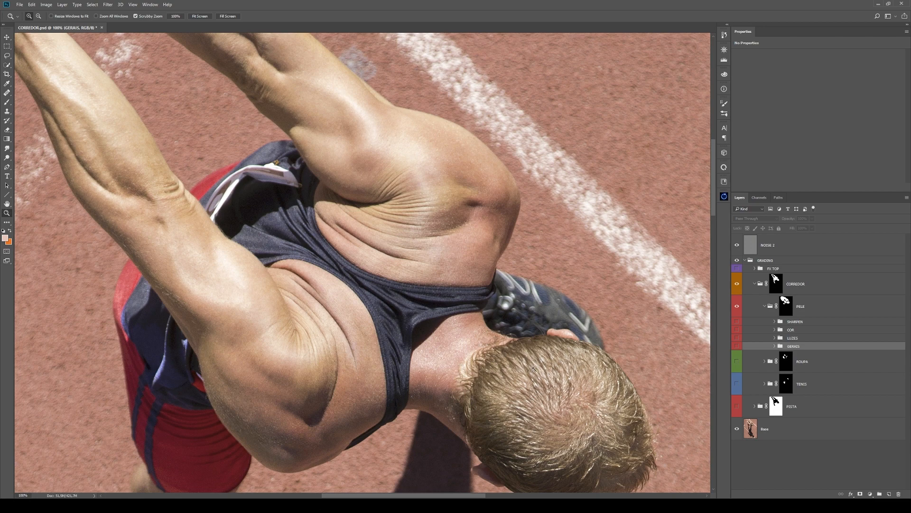
scroll(493, 370, down, 1)
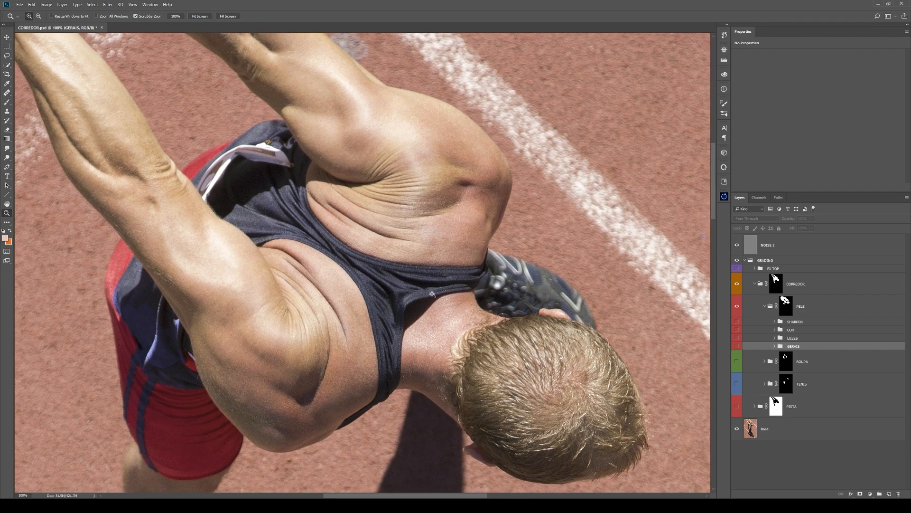
click(738, 347)
- Expand the GERAIS group and hide the adjustment layers inside it
click(776, 346)
scroll(779, 351, down, 4)
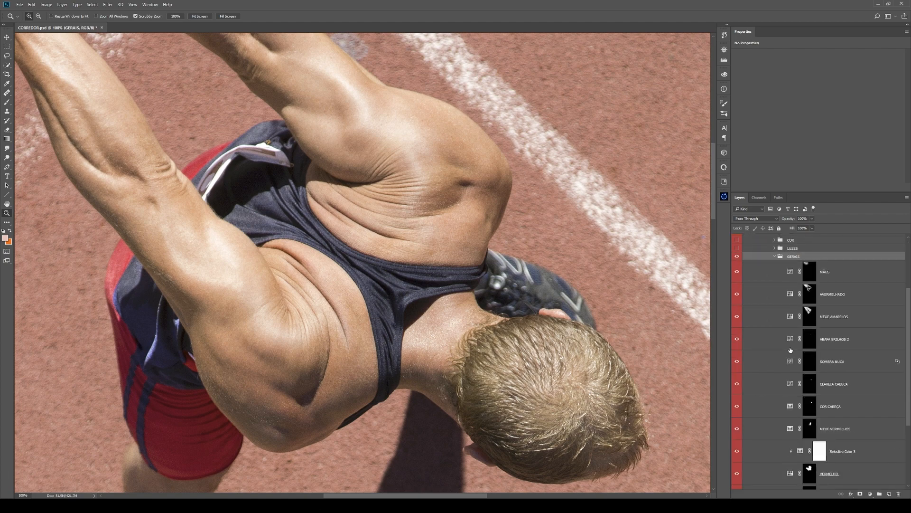
key(v)
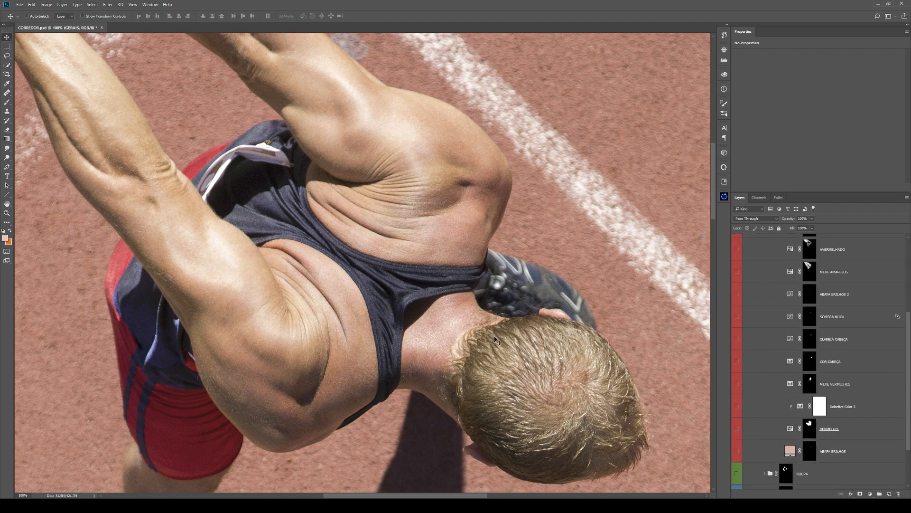
drag(506, 319, 461, 318)
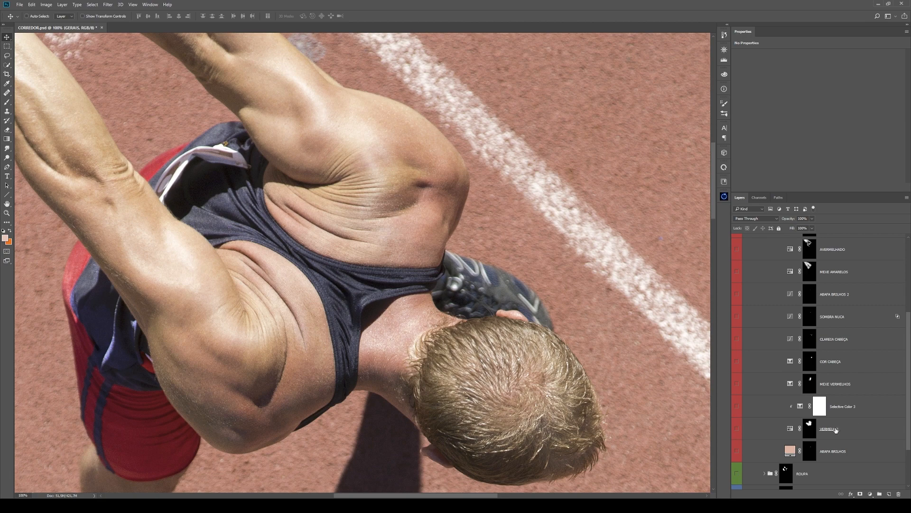
- Inspect the VERMELHO layer's mask on its own and check its selection outline
alt+click(810, 431)
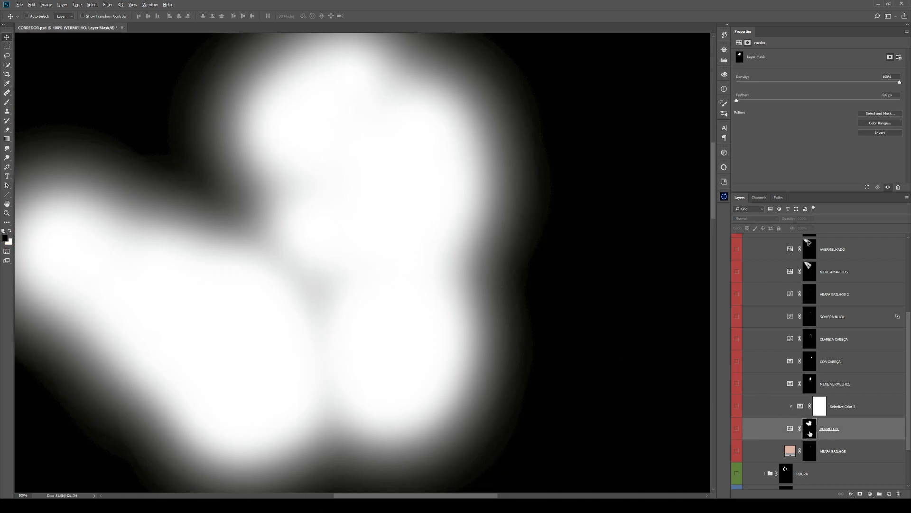
ctrl+click(810, 429)
alt+click(810, 429)
key(ctrl+d)
- Return to the image view, show the VERMELHO layer to look at its Hue/Saturation settings, and hide it again
key(i)
click(737, 428)
click(790, 428)
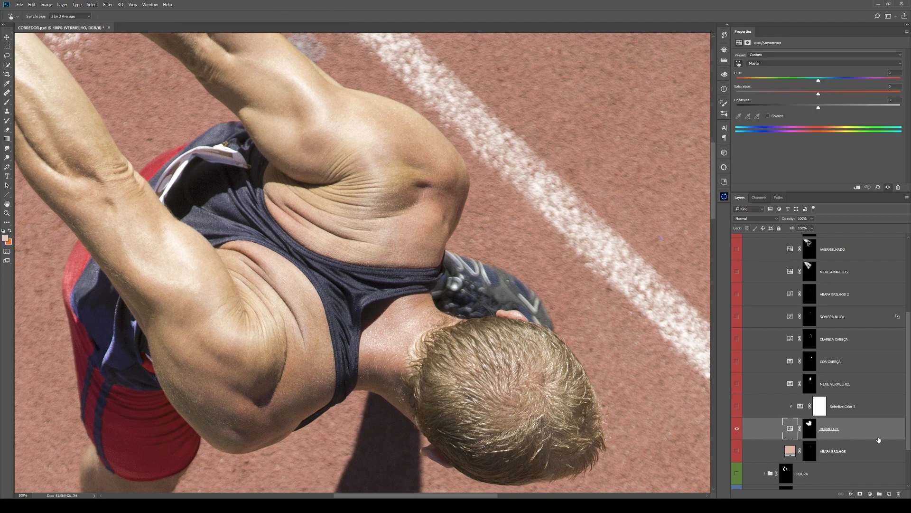
click(870, 494)
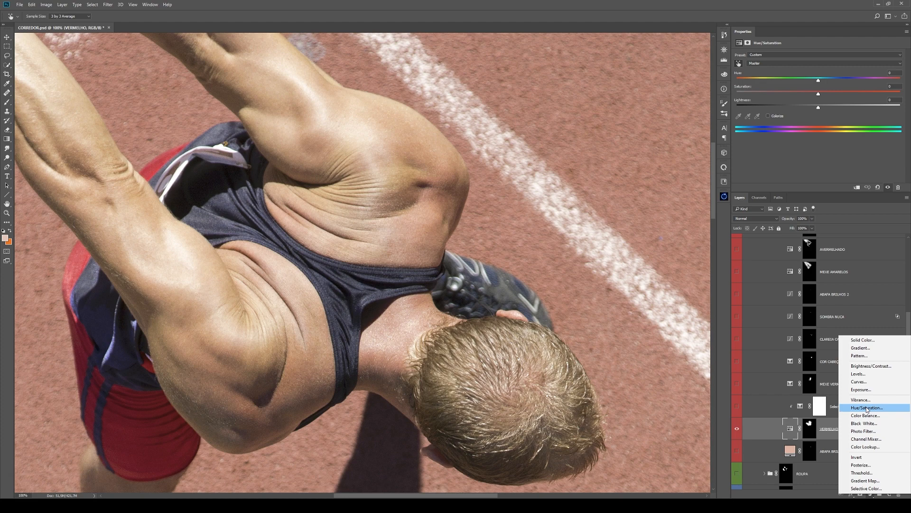
key(Escape)
click(737, 429)
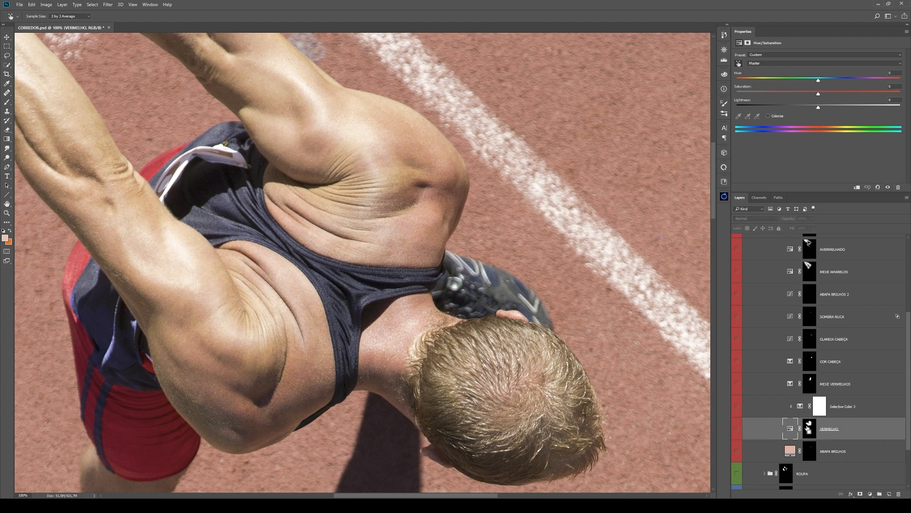
- Load the VERMELHO layer's mask as a selection and add a new Hue/Saturation adjustment masked by it
ctrl+click(808, 428)
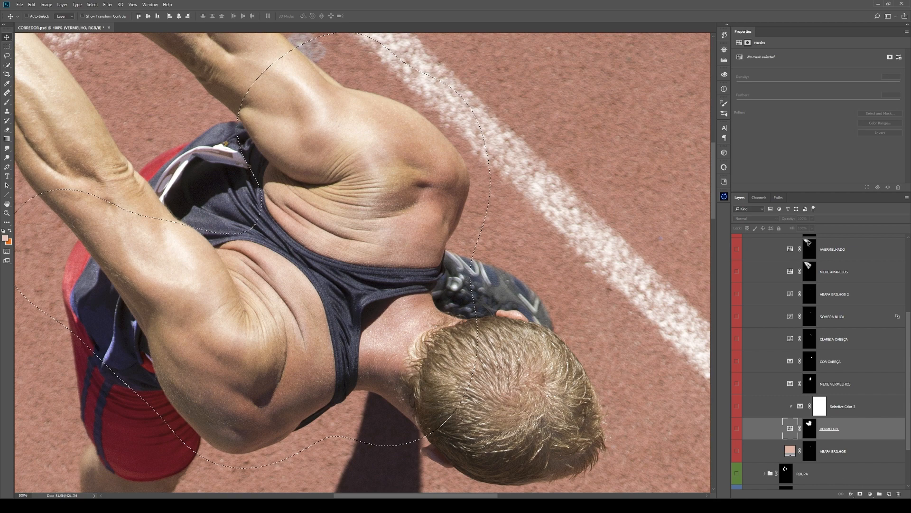
click(870, 494)
click(869, 411)
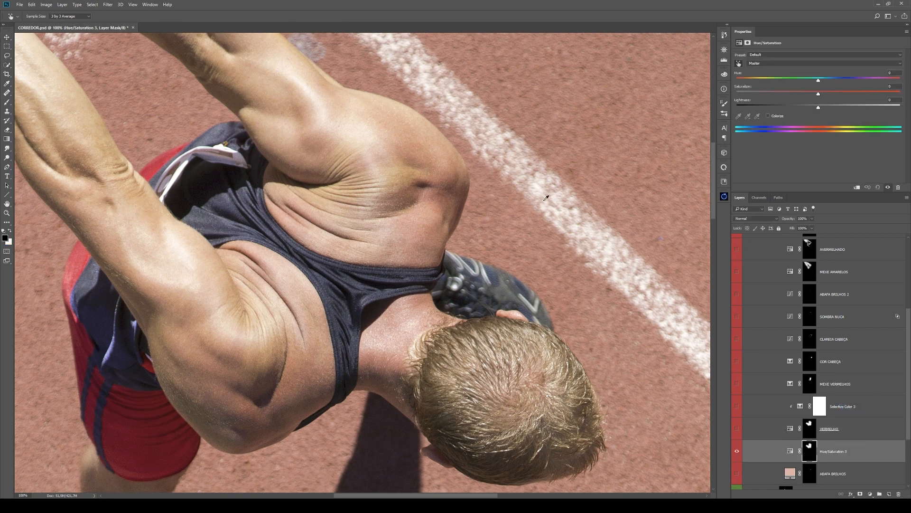
key(v)
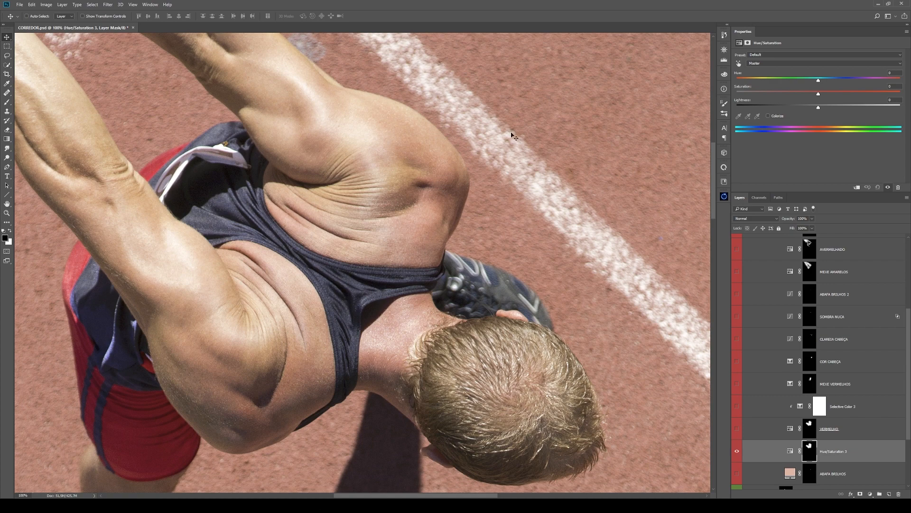
- Set the Reds saturation to +57 on the new Hue/Saturation layer and examine the affected skin on the arms and back
click(763, 64)
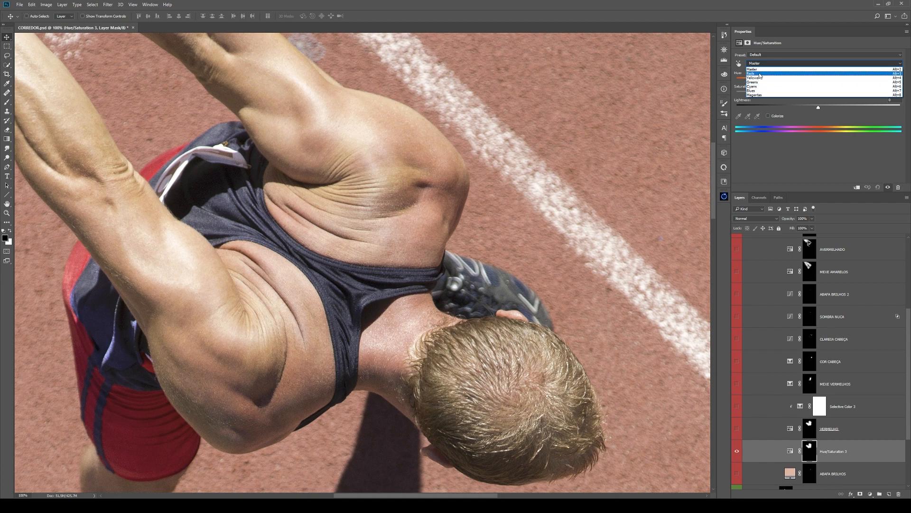
click(760, 74)
drag(820, 94, 865, 95)
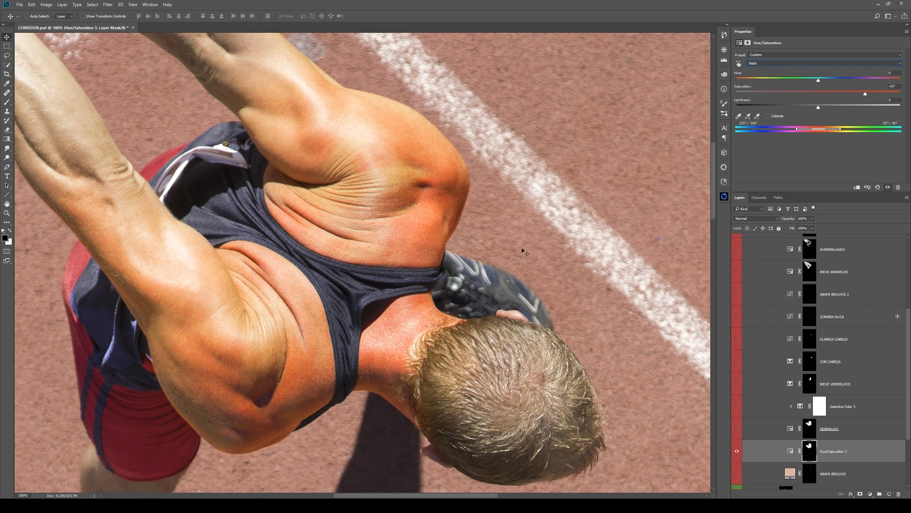
drag(535, 188, 589, 195)
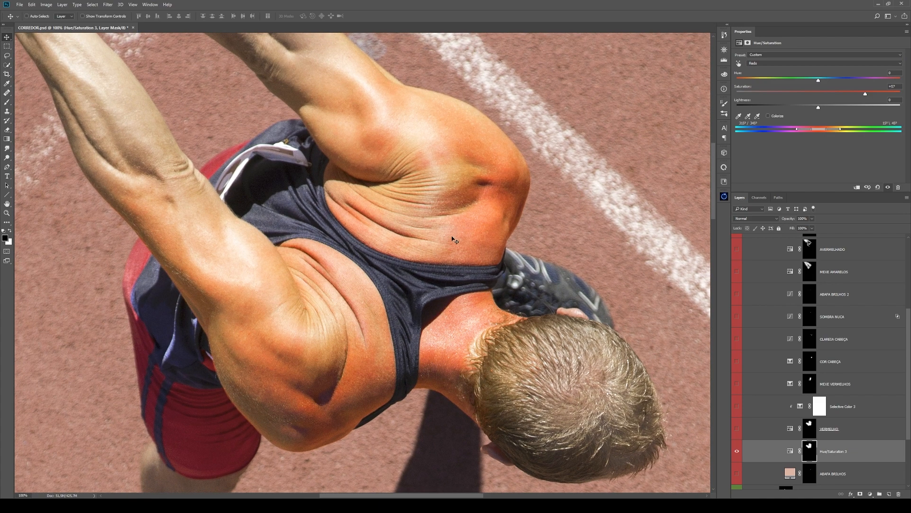
drag(444, 138, 570, 327)
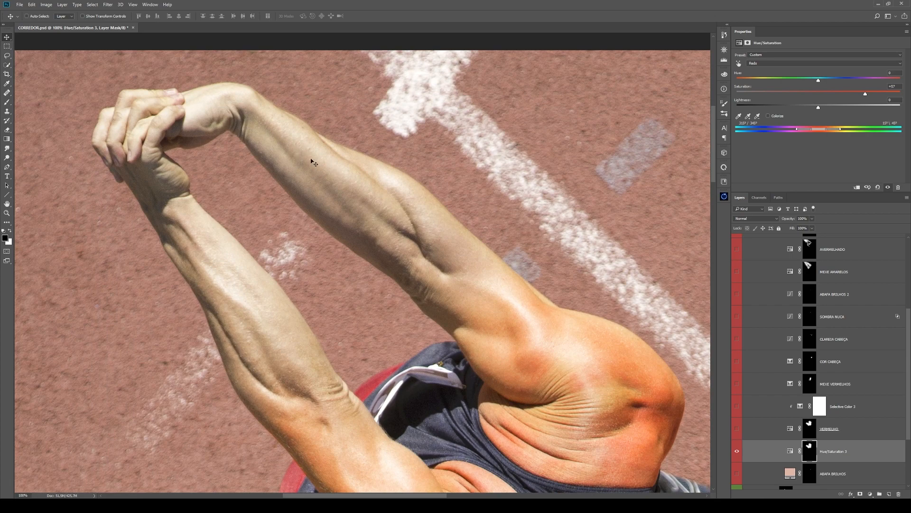
drag(476, 334, 376, 187)
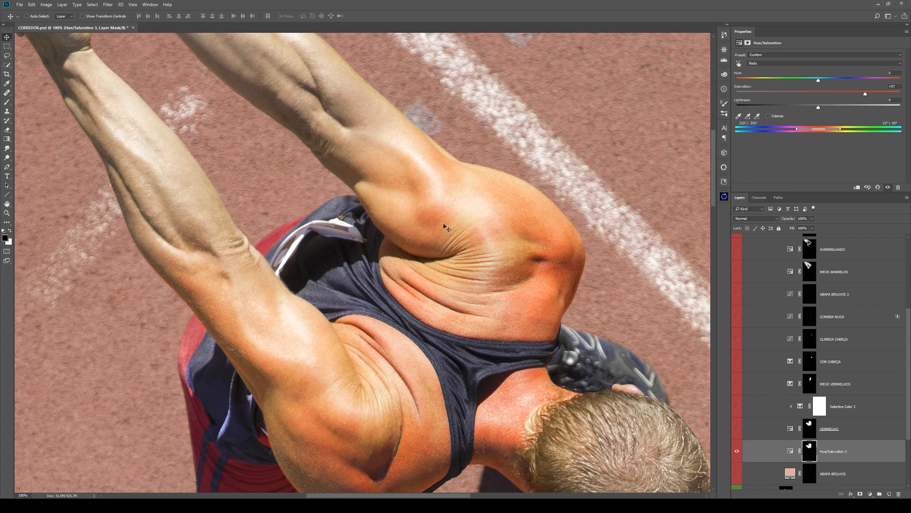
drag(497, 263, 482, 257)
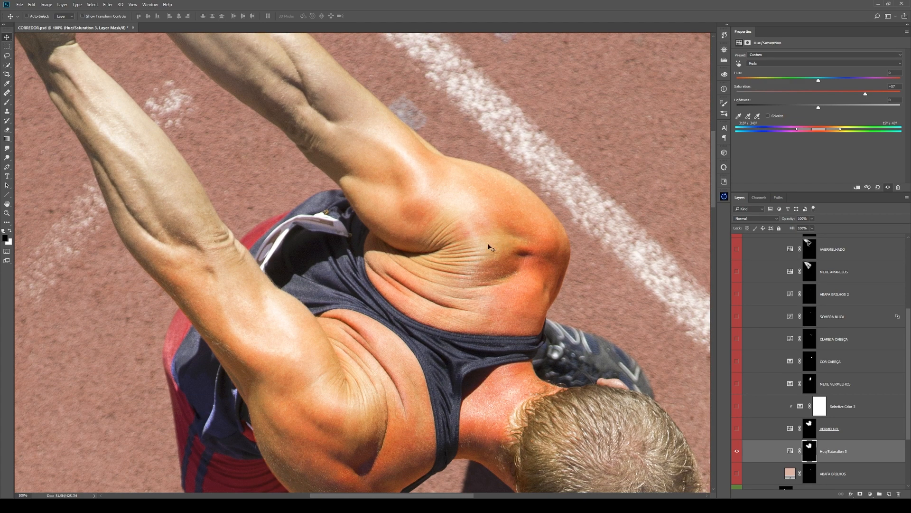
scroll(504, 233, down, 2)
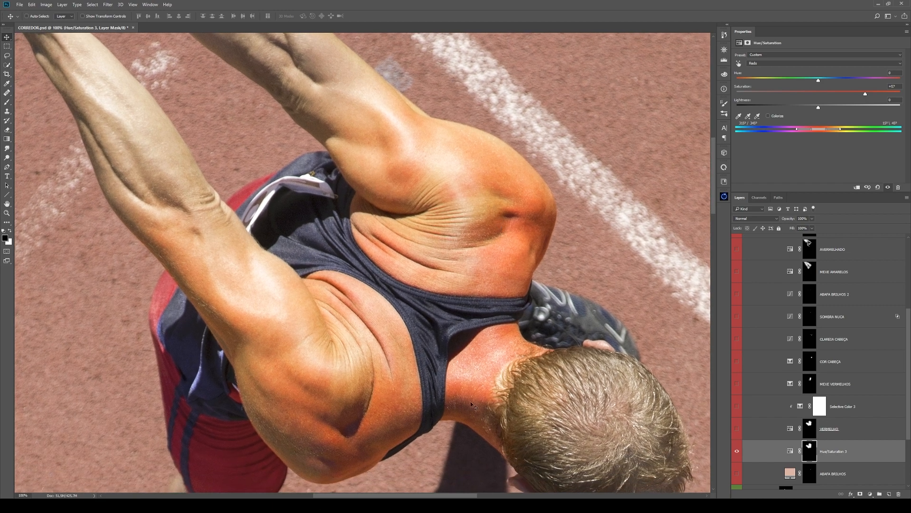
scroll(532, 266, down, 2)
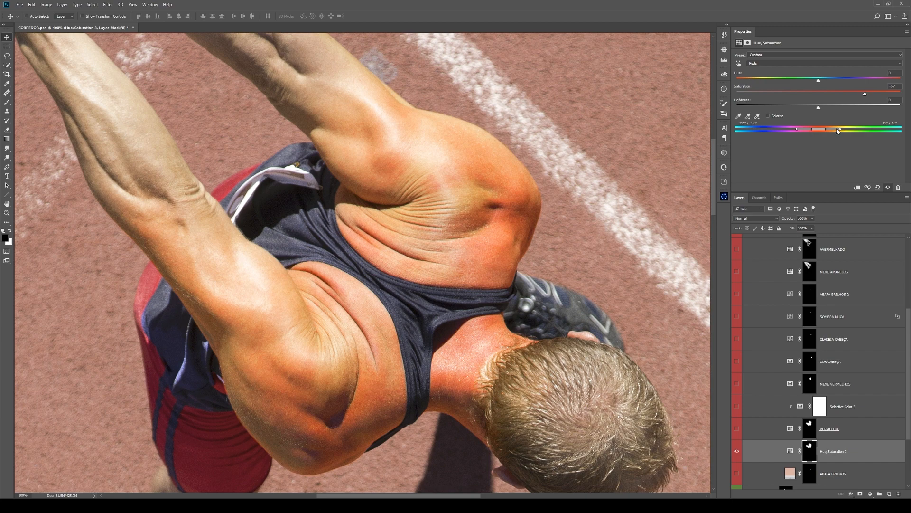
- Shift the yellow-side limits of the Reds colour range to narrow the tones affected by the new Hue/Saturation layer
drag(833, 128, 824, 133)
drag(830, 133, 829, 133)
drag(830, 132, 835, 133)
drag(838, 132, 825, 132)
drag(843, 131, 821, 130)
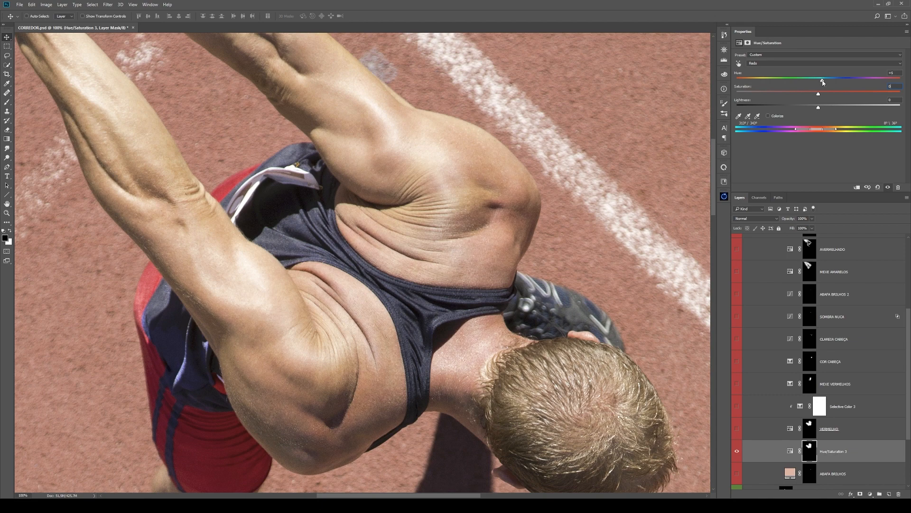
- Set the Reds hue to +10 and saturation to +10 on the new Hue/Saturation layer
drag(818, 83, 822, 86)
drag(821, 81, 825, 84)
mouse_move(819, 95)
mouse_down()
mouse_move(830, 98)
mouse_move(826, 82)
mouse_up()
drag(825, 94, 828, 94)
drag(535, 222, 491, 221)
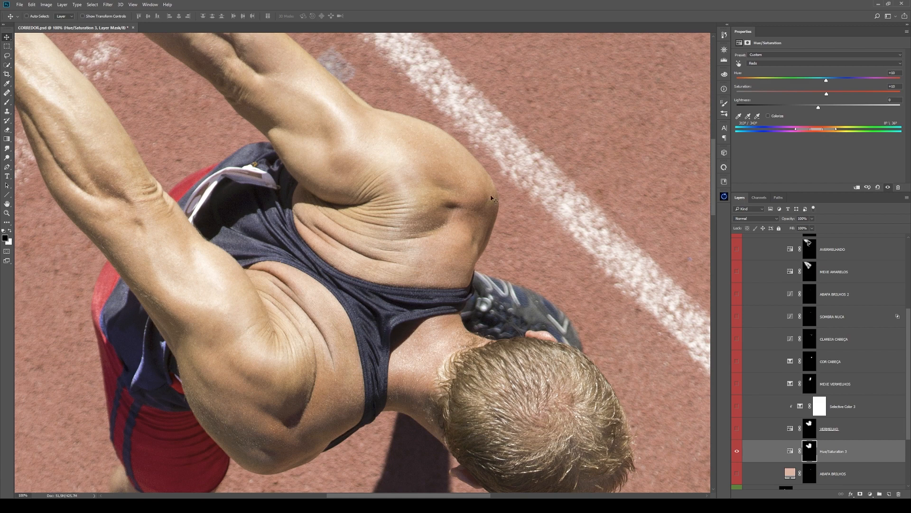
- Compare the skin with the trial Hue/Saturation layer hidden and shown, and delete that layer
click(737, 450)
click(737, 451)
click(737, 451)
click(737, 450)
click(737, 452)
click(737, 452)
drag(760, 449, 899, 494)
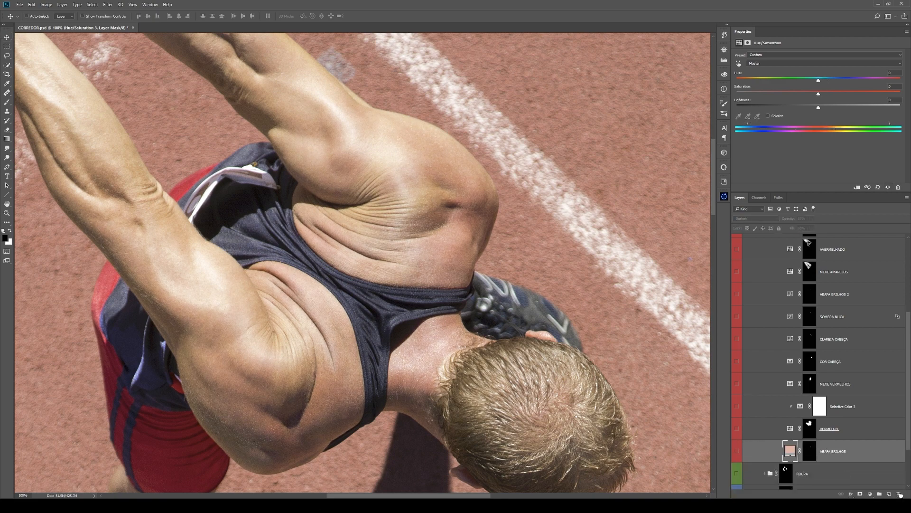
- Show the VERMELHO layer, review its Reds settings, and compare the skin with the layer hidden and shown
click(848, 433)
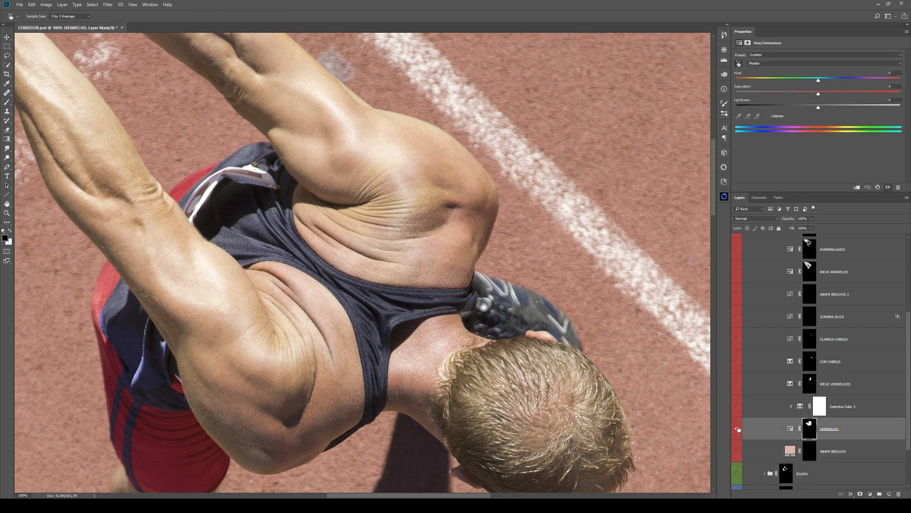
click(807, 63)
click(770, 75)
click(738, 429)
click(738, 429)
click(737, 429)
click(738, 429)
click(737, 429)
click(738, 429)
key(v)
- Add a Selective Color adjustment clipped to the VERMELHO layer and choose Reds as the colour to edit
click(766, 416)
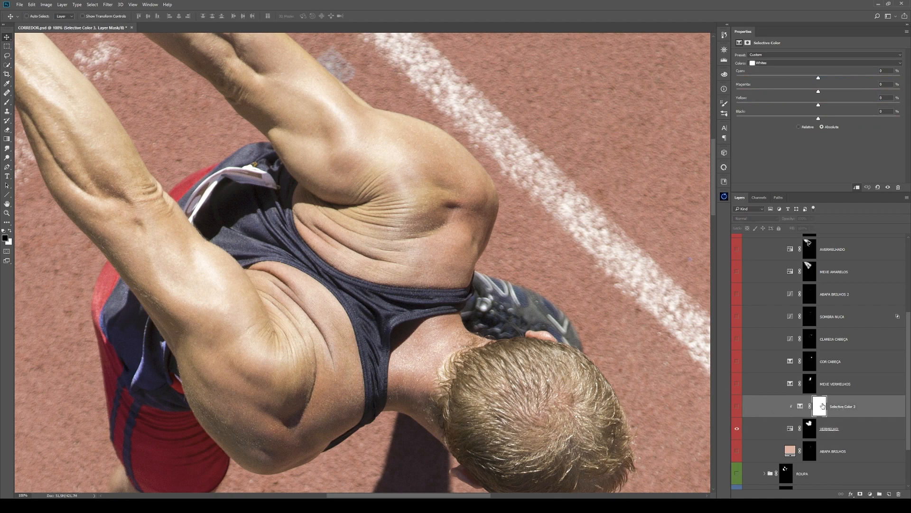
click(820, 429)
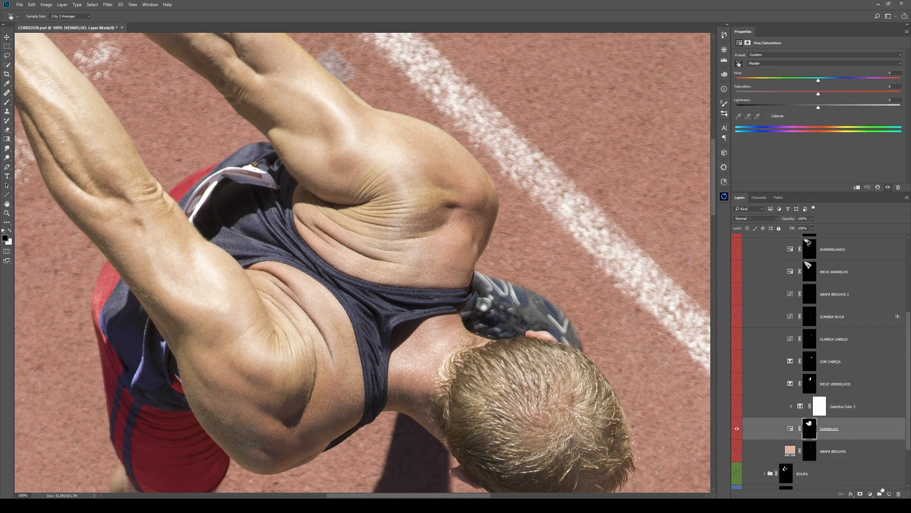
click(870, 495)
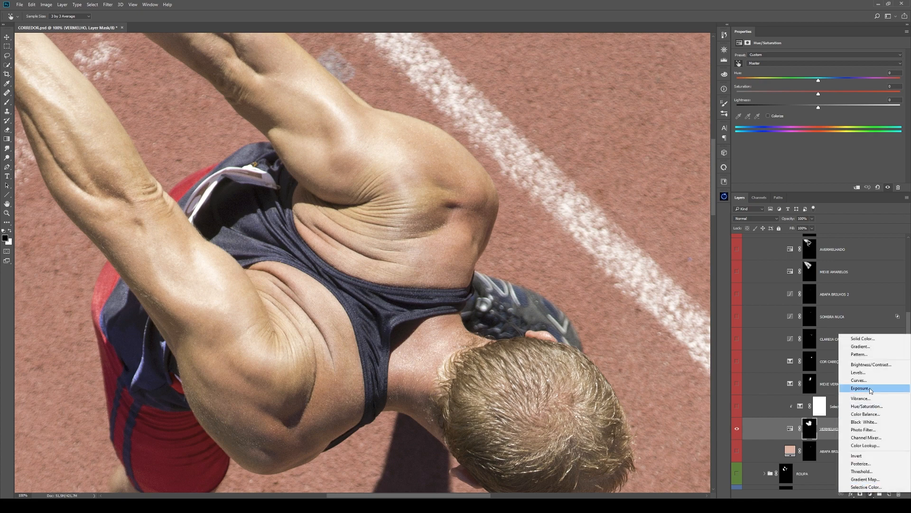
click(866, 487)
click(778, 62)
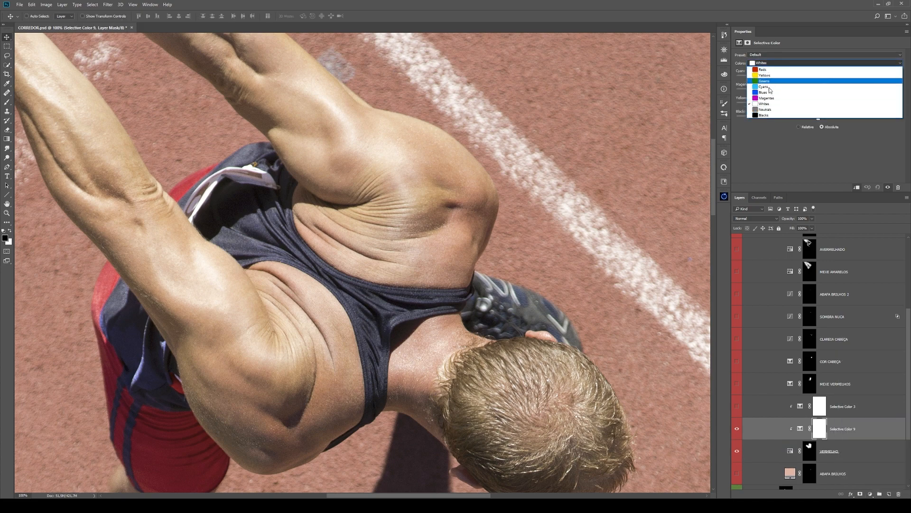
click(764, 70)
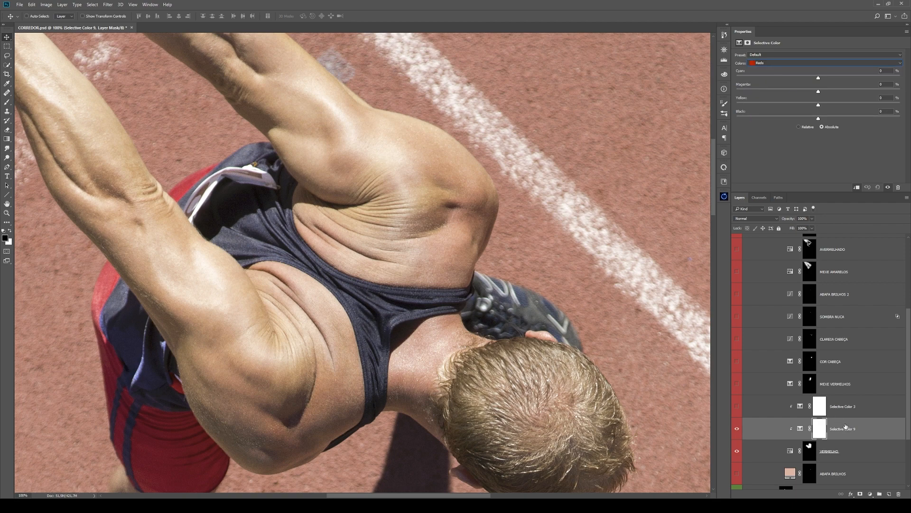
- Set Yellow to +7% for the Reds in the new clipped Selective Color layer
click(838, 453)
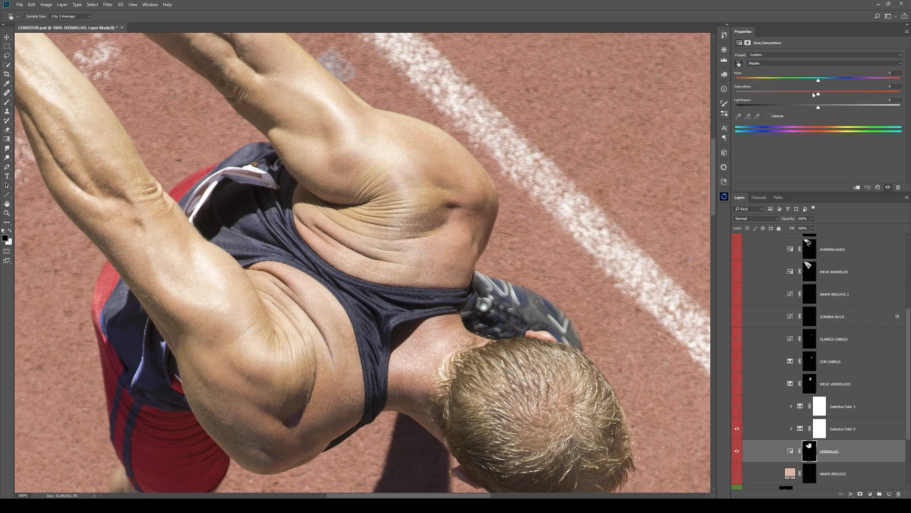
key(v)
click(807, 428)
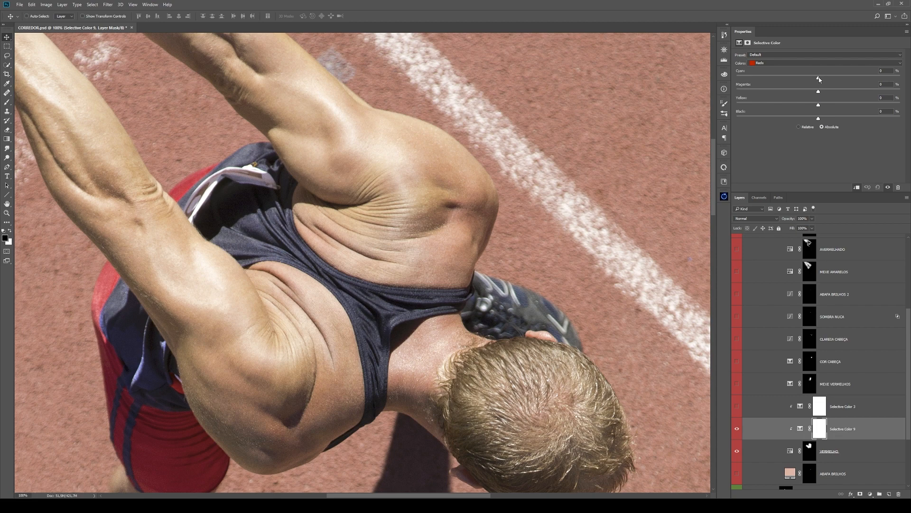
click(768, 63)
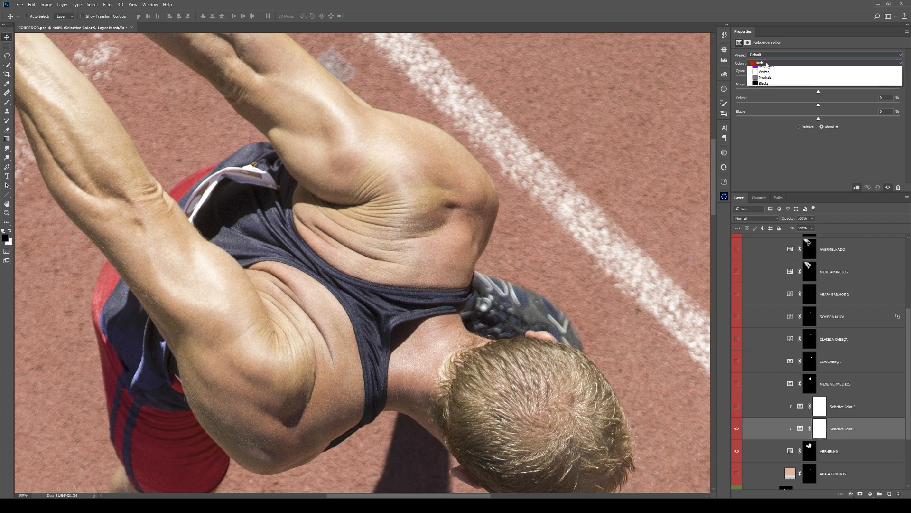
click(785, 38)
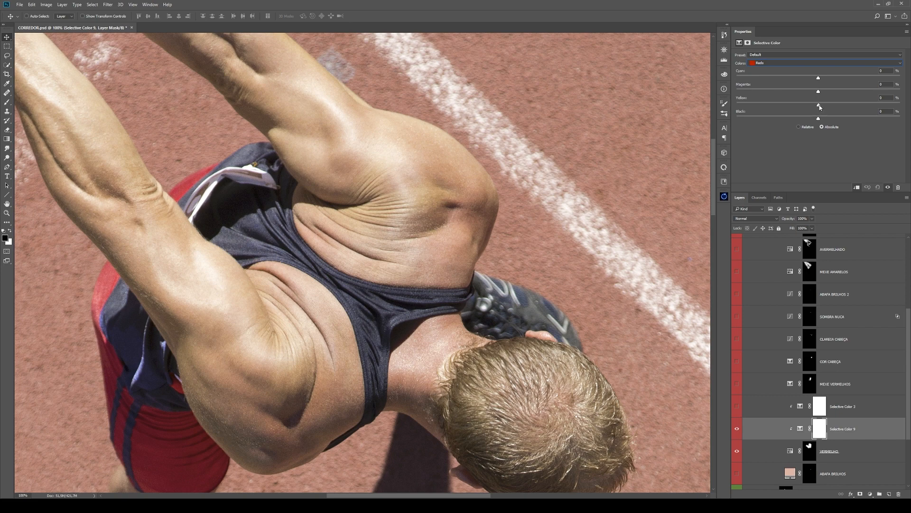
drag(829, 107, 826, 106)
- Inspect the VERMELHO layer's mask on its own and review its Hue/Saturation colour ranges
click(846, 453)
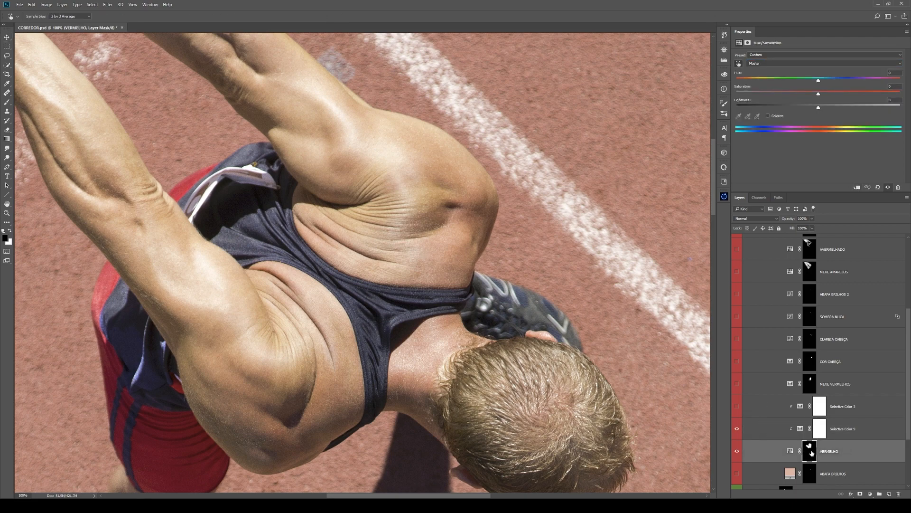
alt+click(811, 453)
key(v)
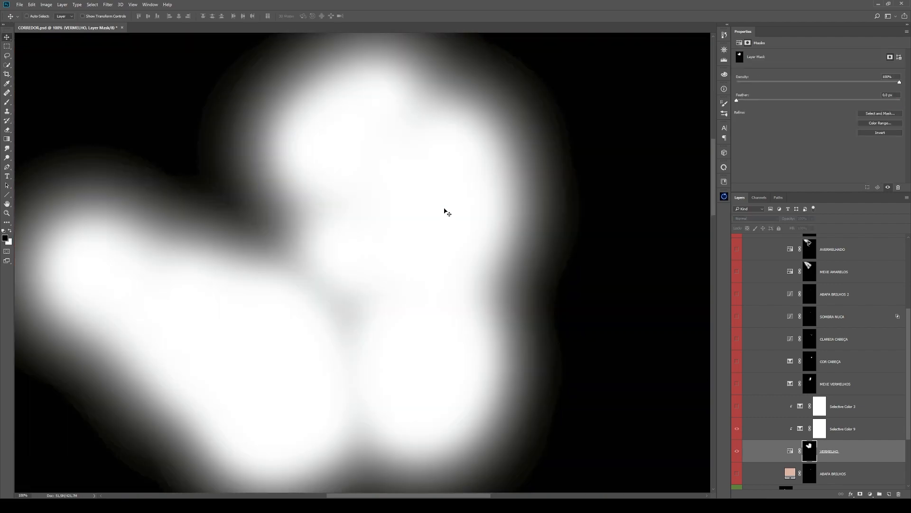
alt+click(812, 455)
click(800, 429)
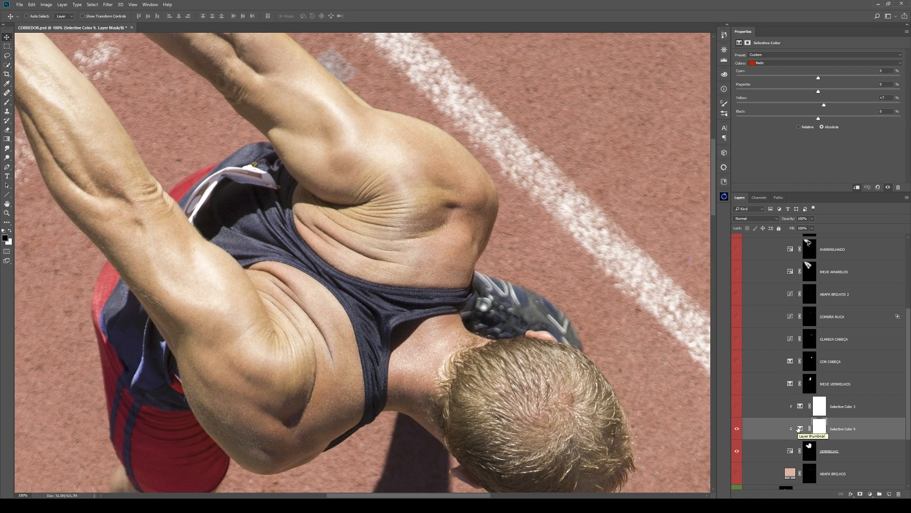
click(791, 457)
click(766, 63)
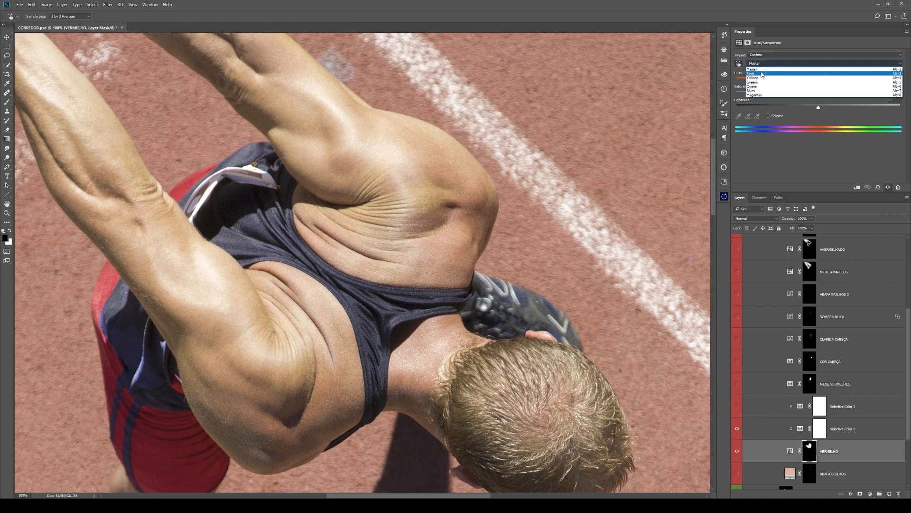
click(755, 70)
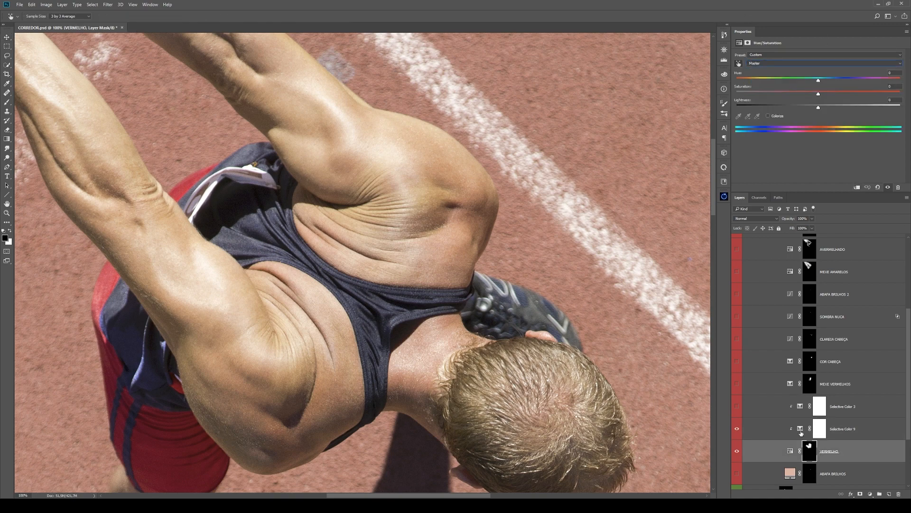
- Try adjusting Cyan for the Reds in the trial Selective Color layer, and delete that layer
click(800, 430)
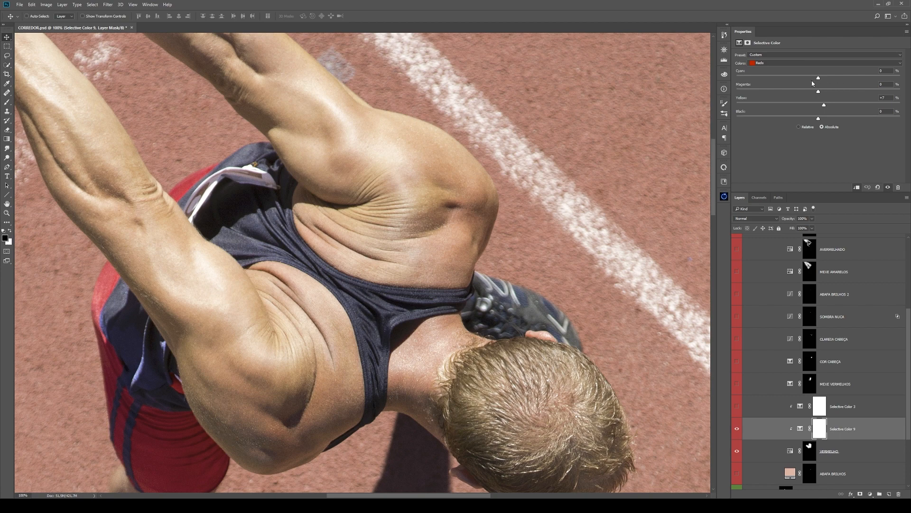
drag(826, 78, 825, 79)
drag(824, 79, 815, 97)
key(Delete)
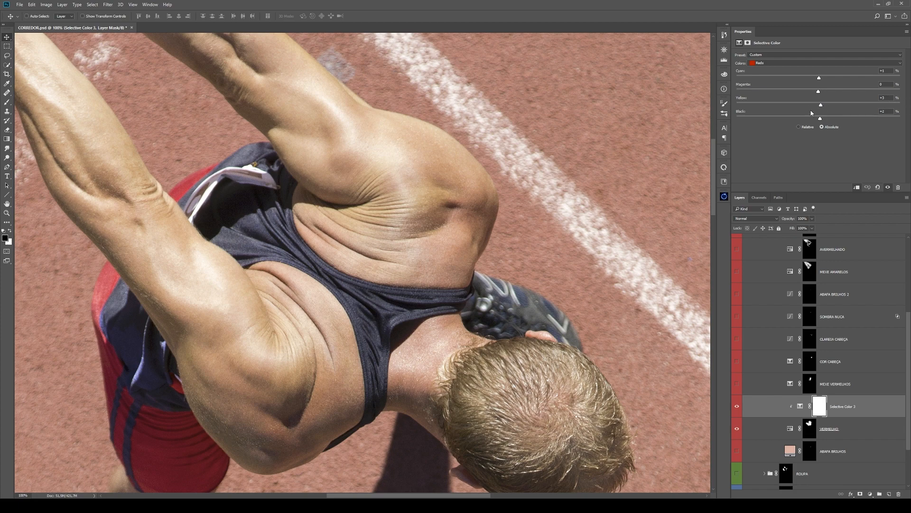
- Show the existing Selective Color 3 layer clipped to the VERMELHO layer
click(738, 406)
key(z)
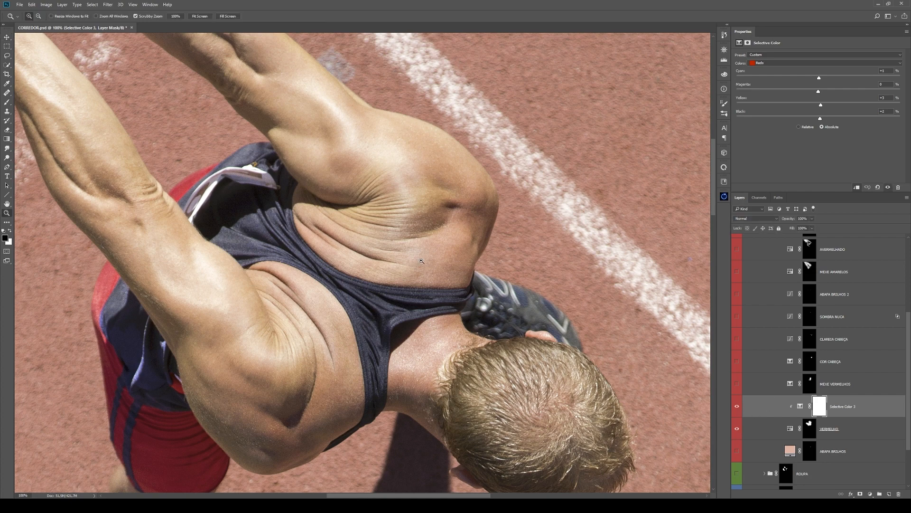
- Compare the shoulder skin close up with the Selective Color 3 layer hidden and shown
click(447, 262)
click(447, 263)
click(737, 406)
click(738, 406)
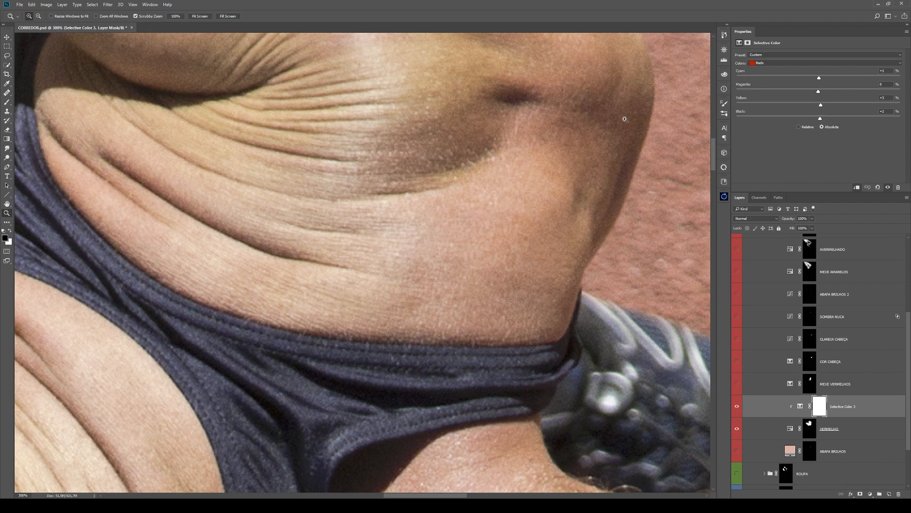
drag(625, 119, 589, 197)
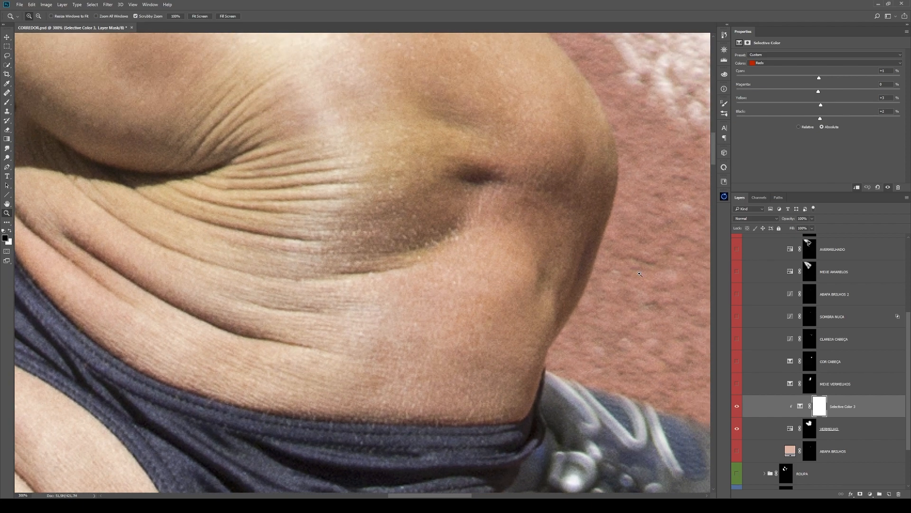
click(737, 408)
click(737, 407)
drag(555, 180, 477, 193)
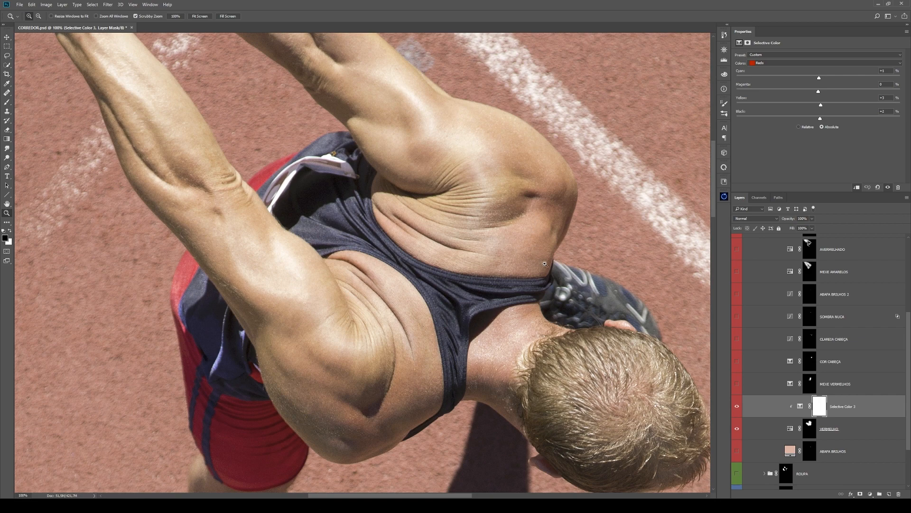
drag(530, 231, 498, 238)
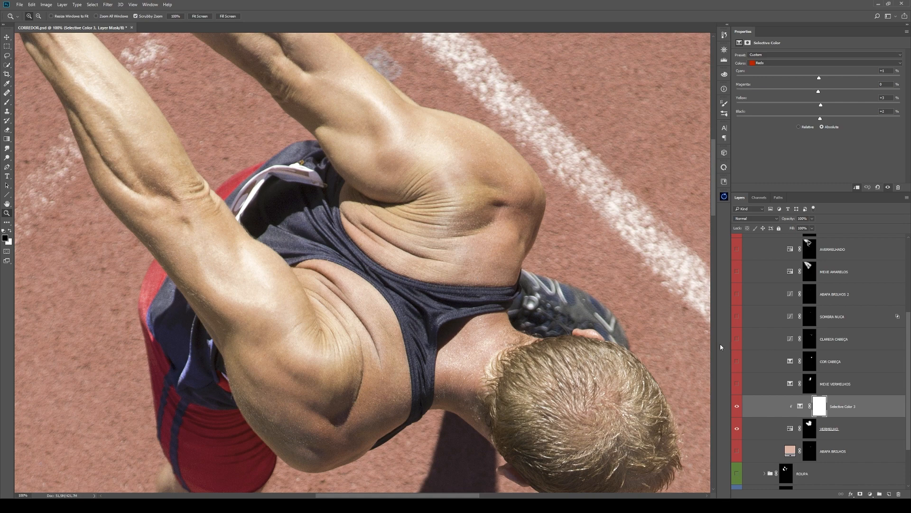
- Inspect the MEXE VERMELHOS layer's mask on its own and as a selection, and review its Selective Color settings
click(838, 390)
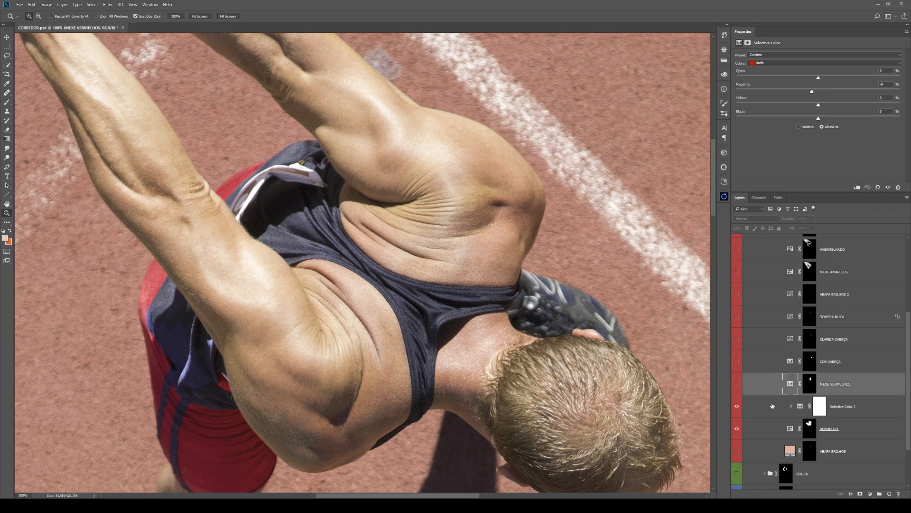
alt+click(810, 385)
alt+click(810, 386)
ctrl+click(810, 386)
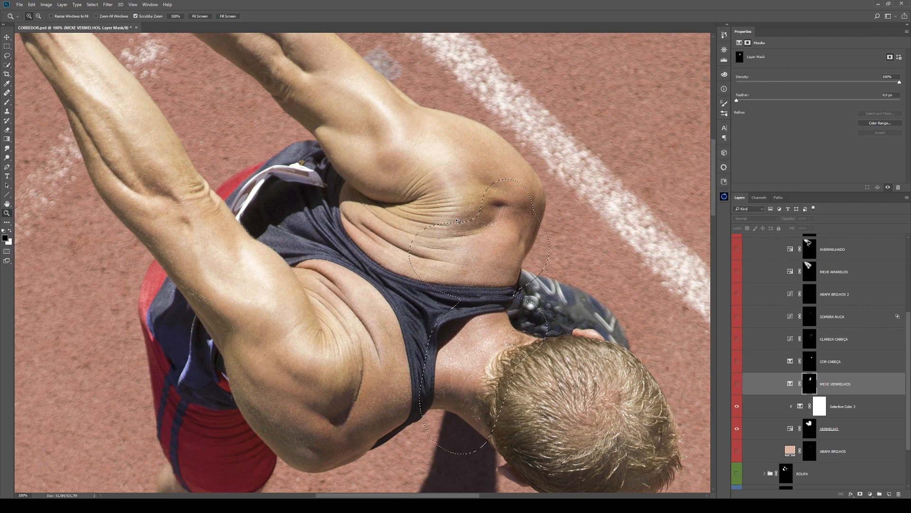
alt+click(811, 384)
alt+click(810, 385)
key(ctrl+d)
click(790, 384)
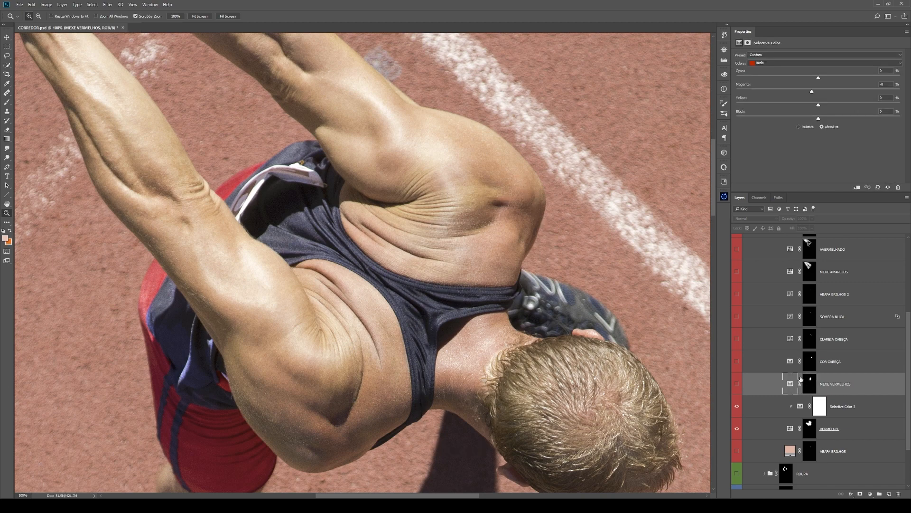
- Turn on the MEXE VERMELHOS layer and check its mask on its own again
click(738, 384)
click(799, 407)
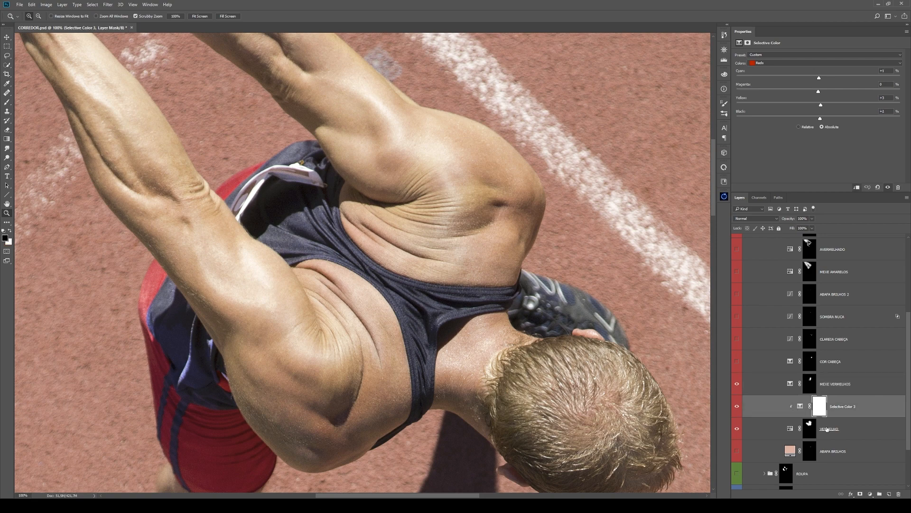
click(809, 385)
alt+click(816, 388)
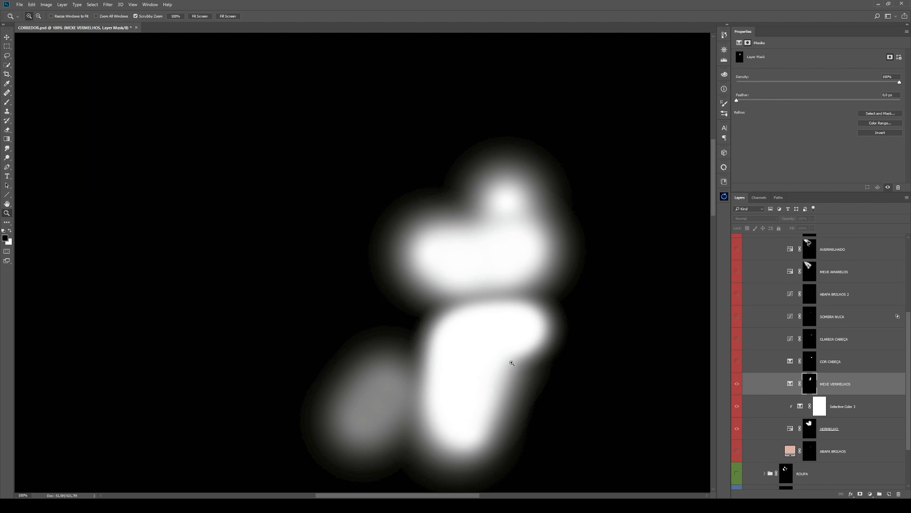
alt+click(809, 387)
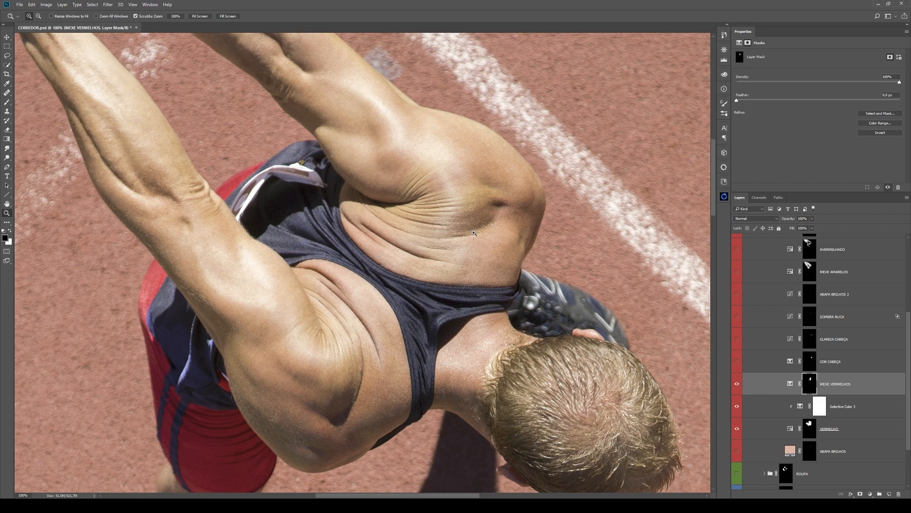
- Outline the yellowish wrinkled skin beside the shoulder blade with a freehand Lasso selection
drag(482, 343, 492, 255)
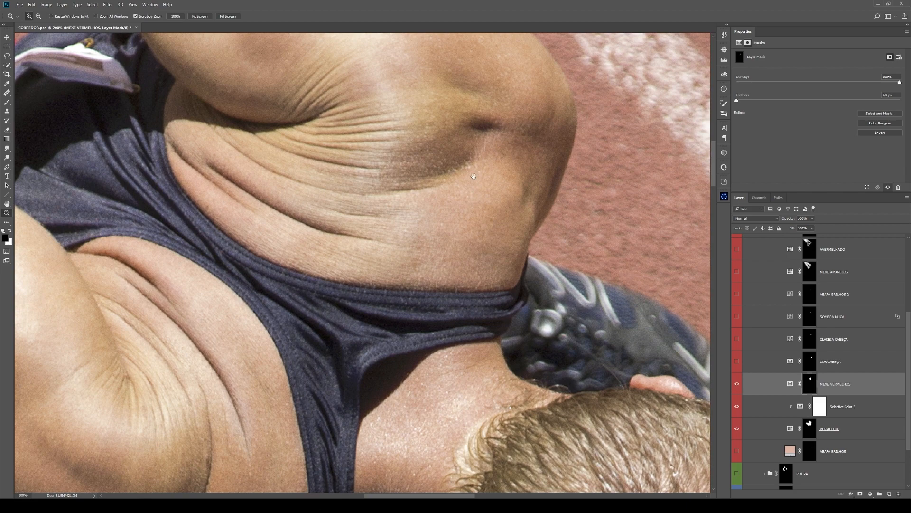
drag(473, 176, 475, 255)
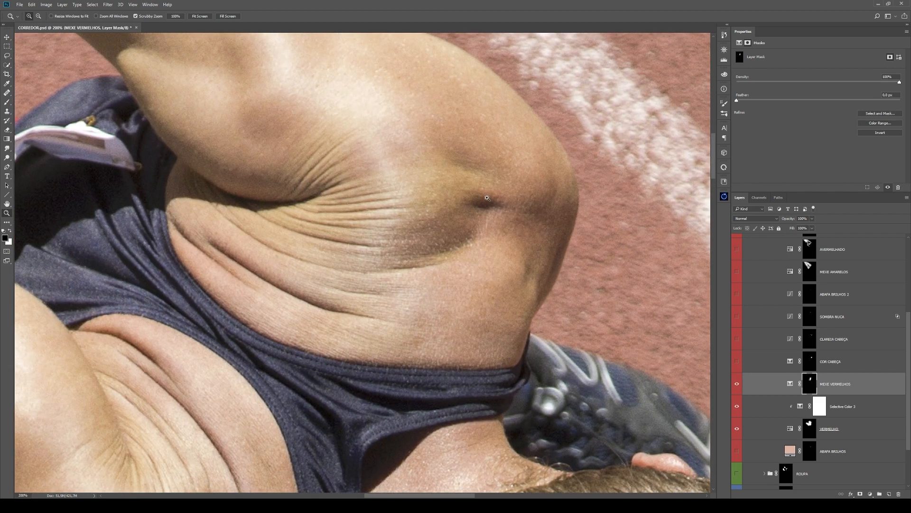
key(l)
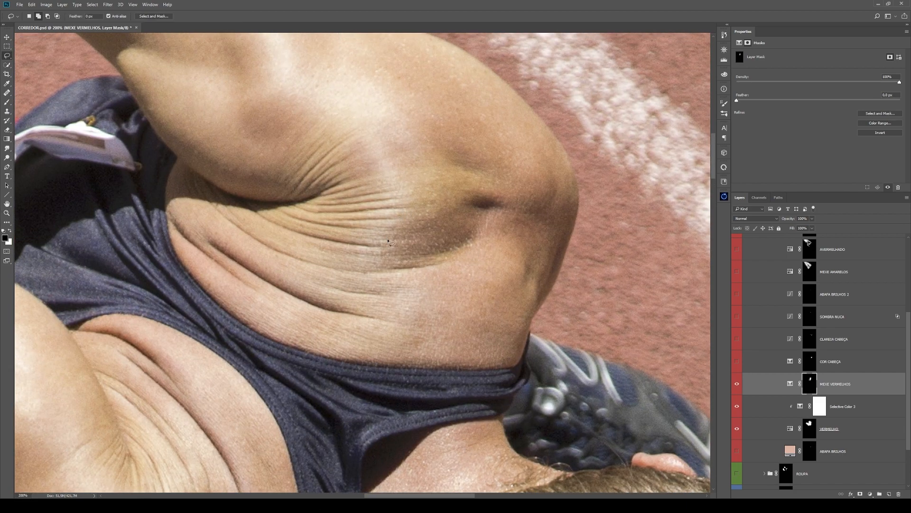
mouse_move(238, 218)
mouse_down()
mouse_move(289, 253)
mouse_move(364, 265)
mouse_move(393, 253)
mouse_move(418, 223)
mouse_move(493, 194)
mouse_move(493, 186)
mouse_move(479, 176)
mouse_move(407, 169)
mouse_move(230, 209)
mouse_up()
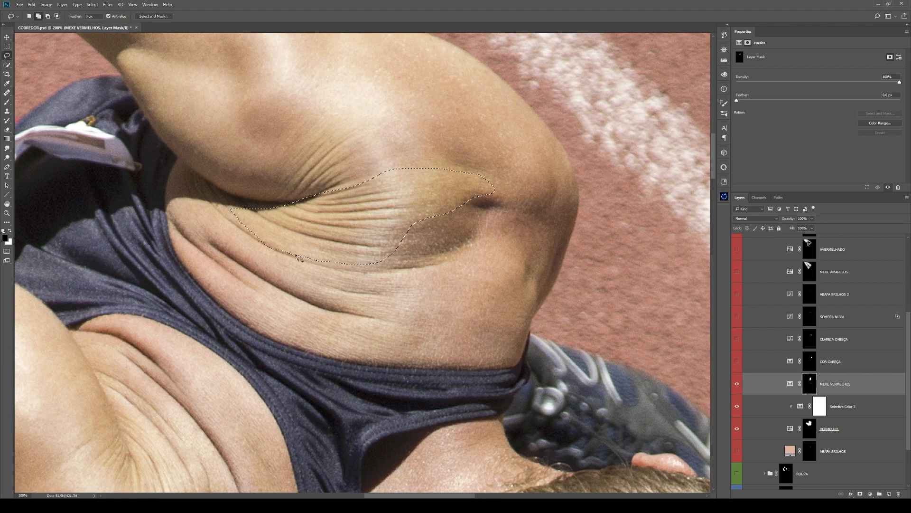
click(412, 204)
- Soften the skin selection in Quick Mask with a Gaussian Blur of 10 pixels radius
key(q)
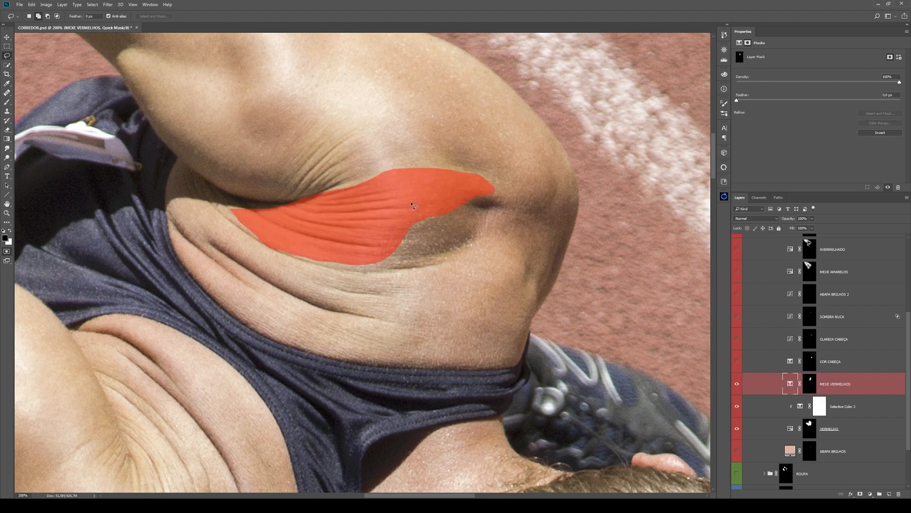
key(ctrl+alt+f)
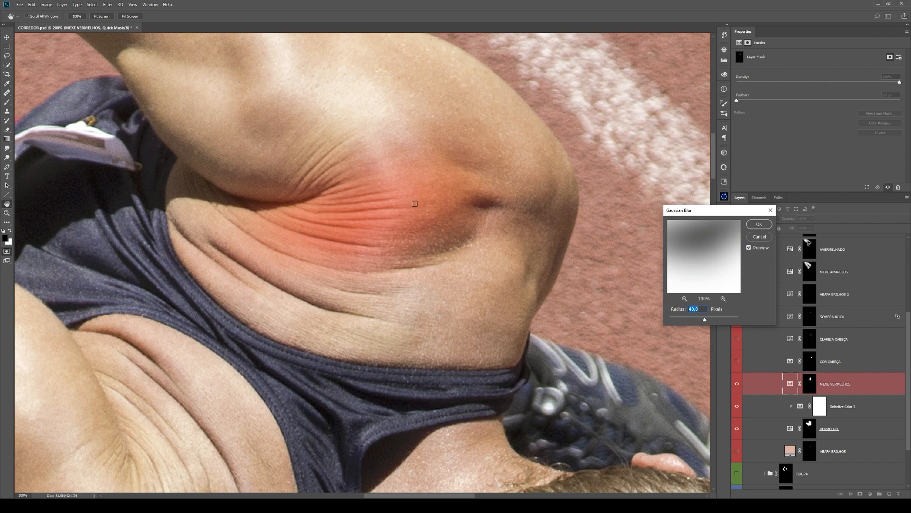
text(10)
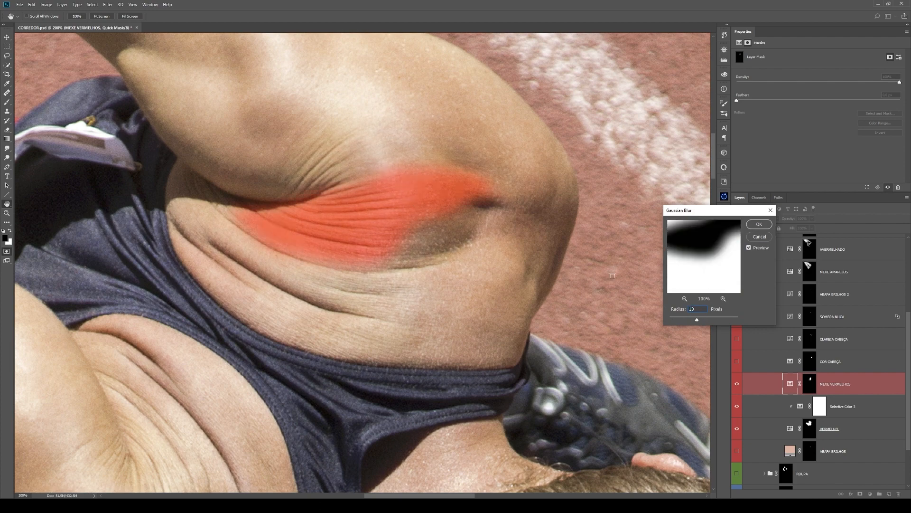
click(759, 224)
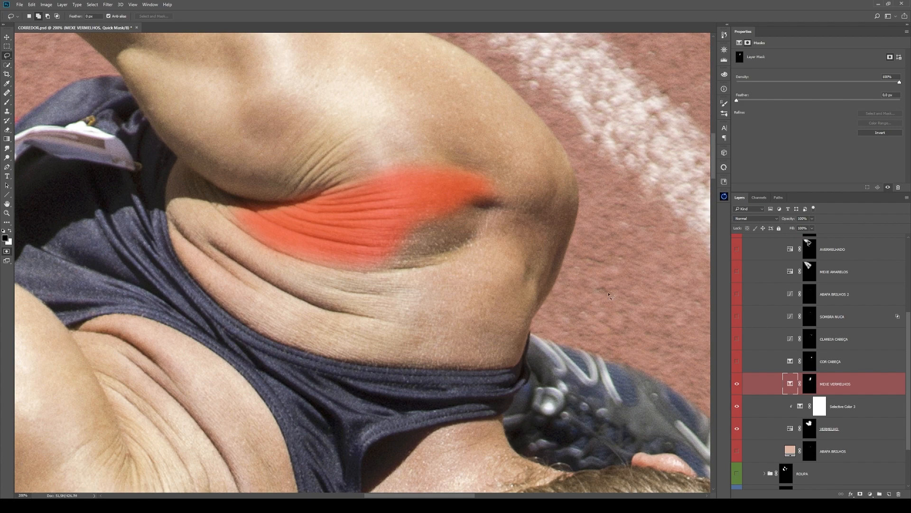
key(q)
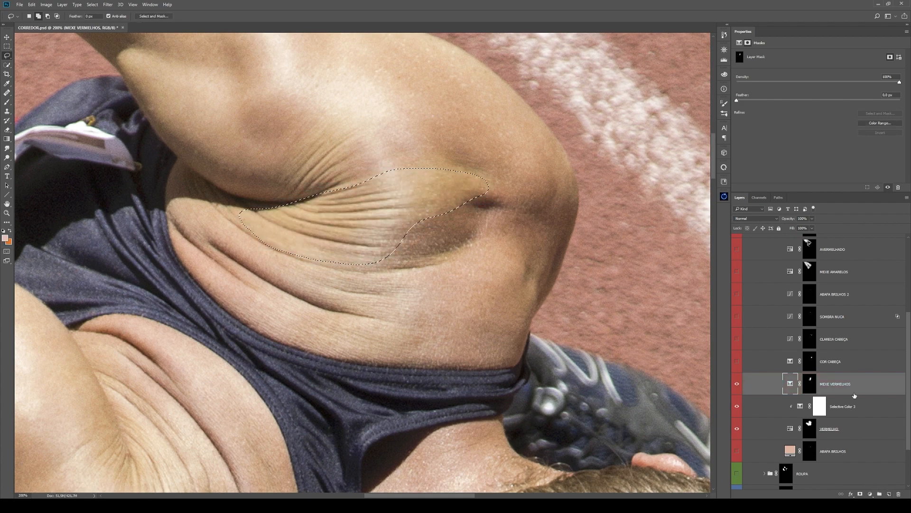
- Add a Selective Color layer for the selected skin and set Yellows to about Cyan -13%, Magenta +8%, Yellow -5%, Black +9%
click(871, 495)
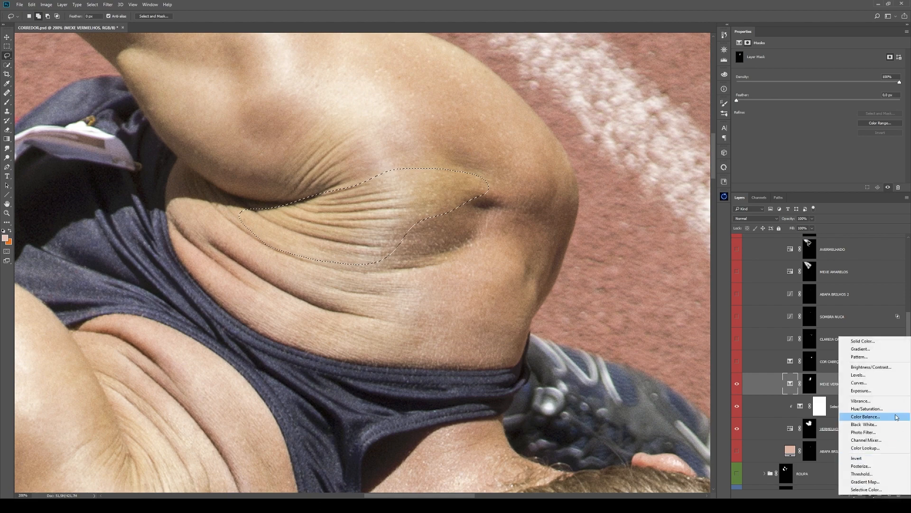
click(883, 490)
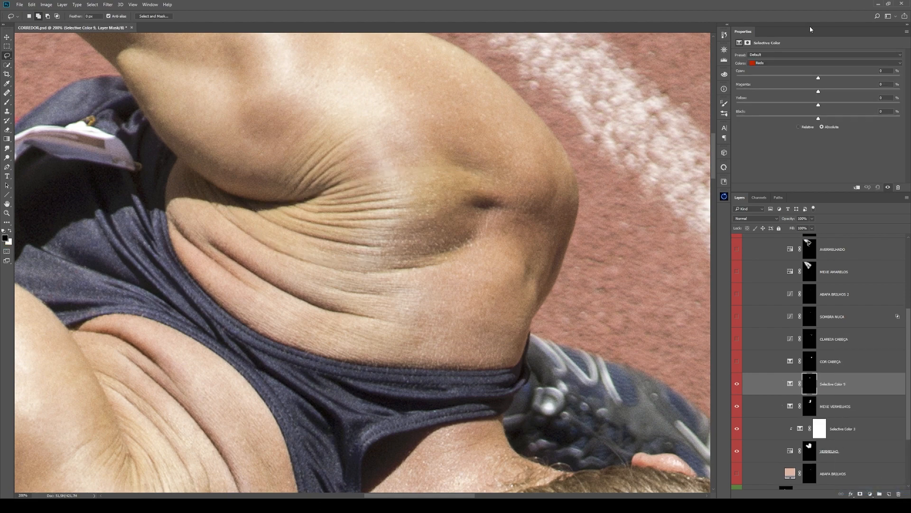
click(820, 64)
click(824, 73)
mouse_move(819, 94)
mouse_down()
mouse_move(811, 94)
mouse_move(823, 96)
mouse_up()
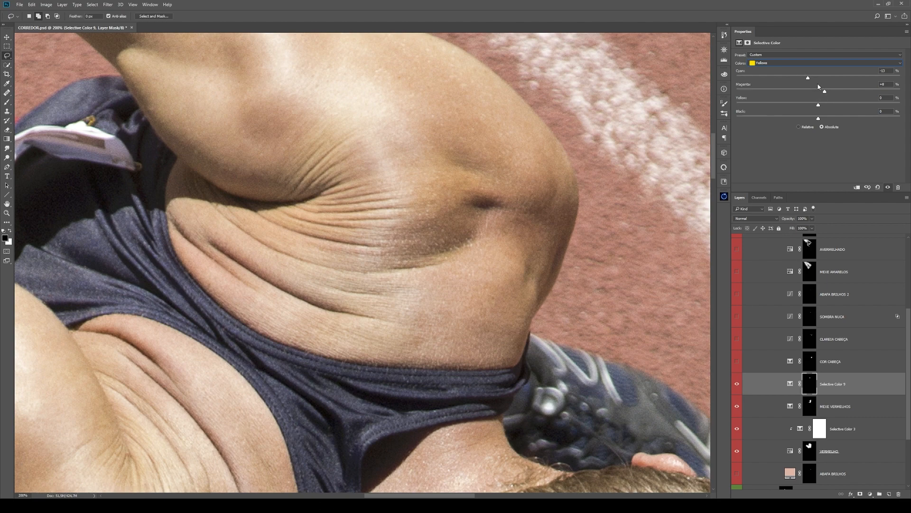
drag(819, 105, 825, 121)
- Review the corrected shoulder at 100% zoom and delete the trial Selective Color layer above MEXE VERMELHOS
key(z)
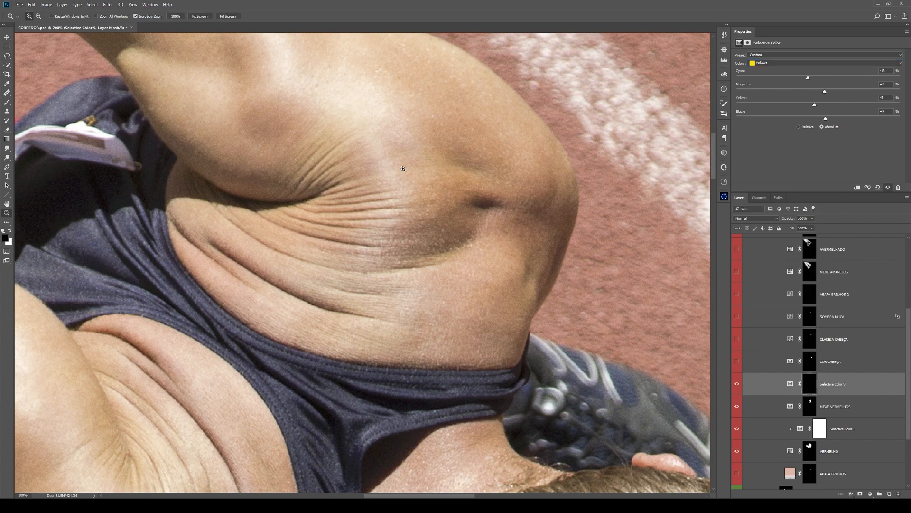
alt+click(446, 280)
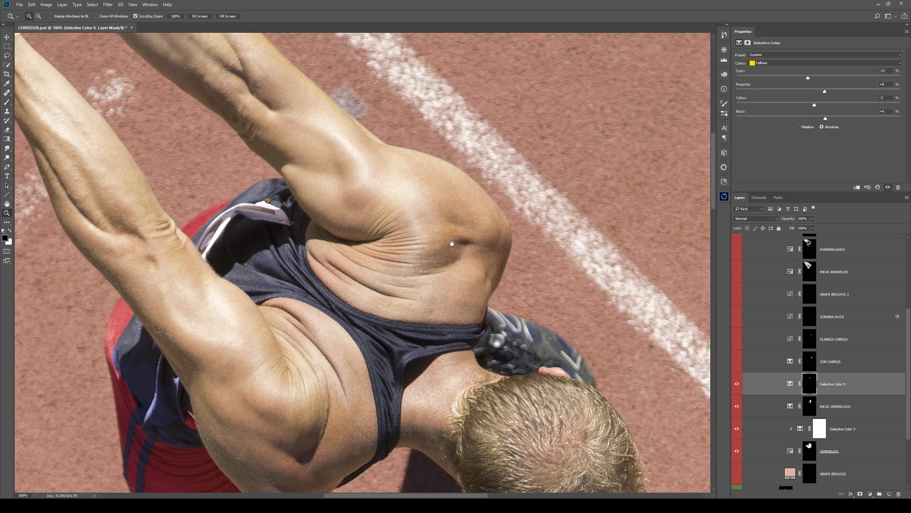
scroll(451, 242, down, 1)
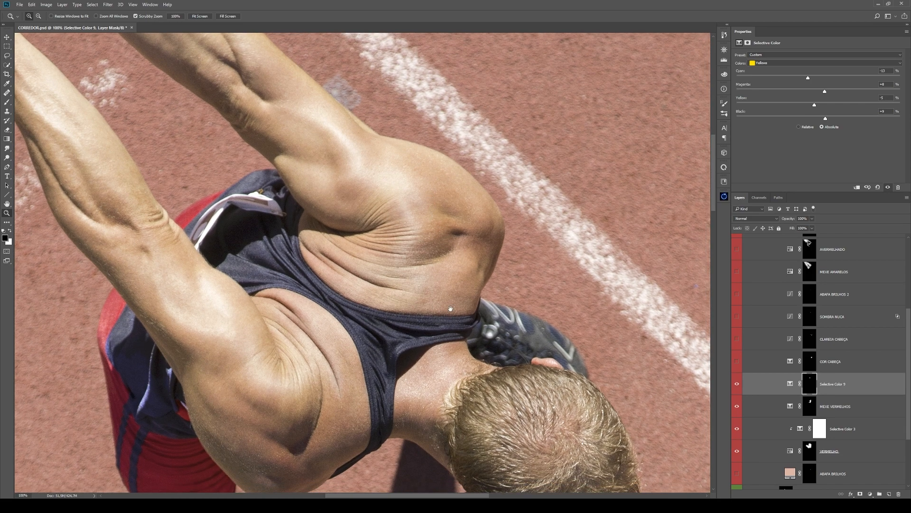
drag(450, 309, 455, 264)
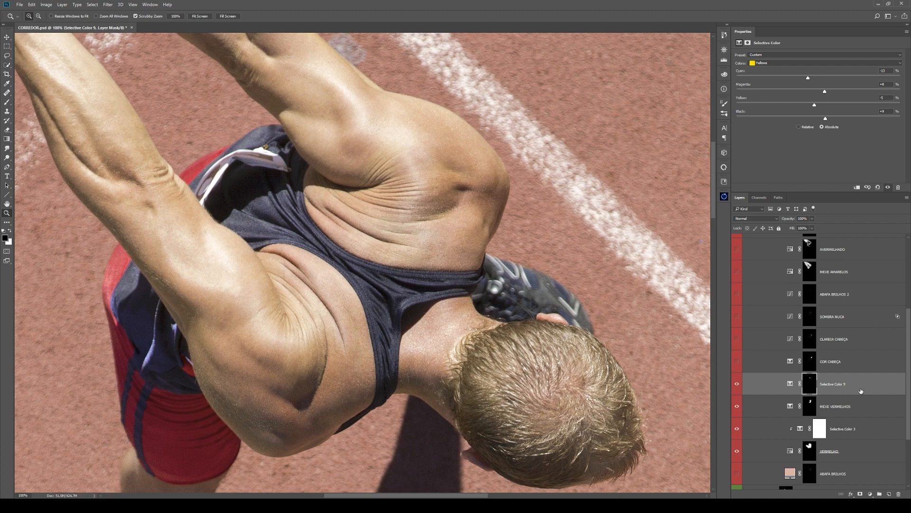
key(Delete)
scroll(445, 231, down, 2)
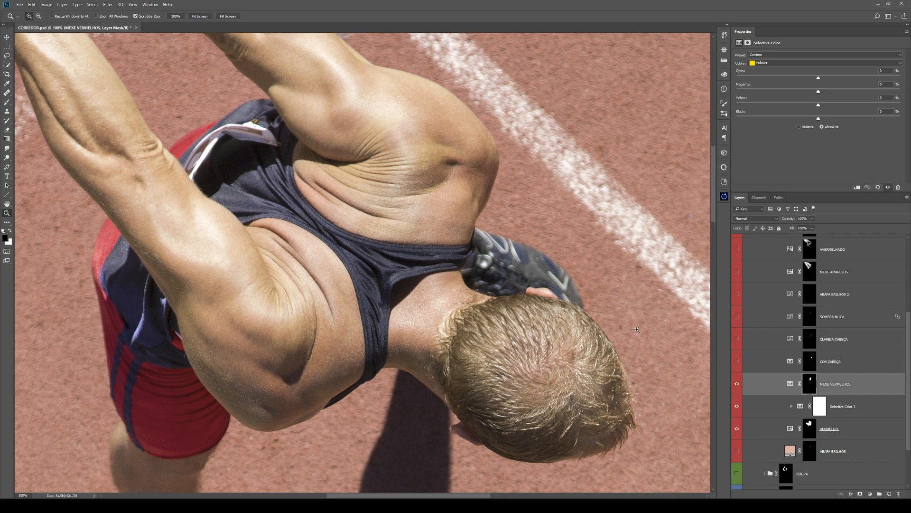
- Outline the bright highlight at the nape hairline with a freehand Lasso selection and discard it
click(452, 336)
key(l)
drag(417, 283, 411, 266)
click(410, 265)
- Inspect the ABAFA BRILHOS layer's mask on its own and as a selection over the nape
click(851, 455)
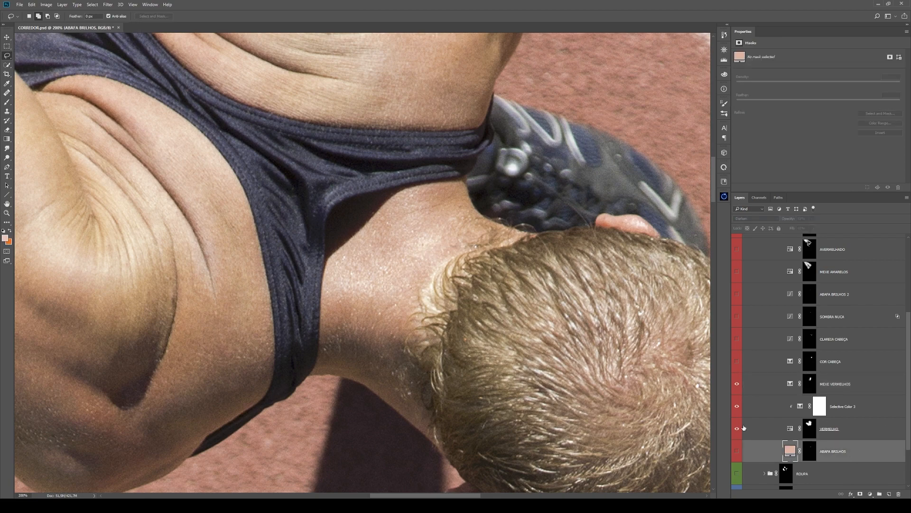
alt+click(814, 456)
alt+click(813, 455)
ctrl+click(814, 456)
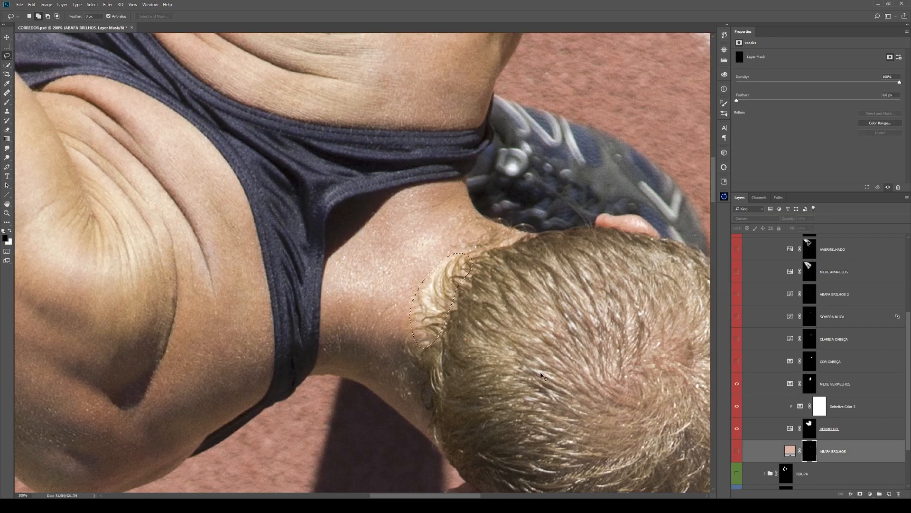
key(ctrl+d)
- Turn on the ABAFA BRILHOS layer and review its solid fill colour without changing it
click(736, 451)
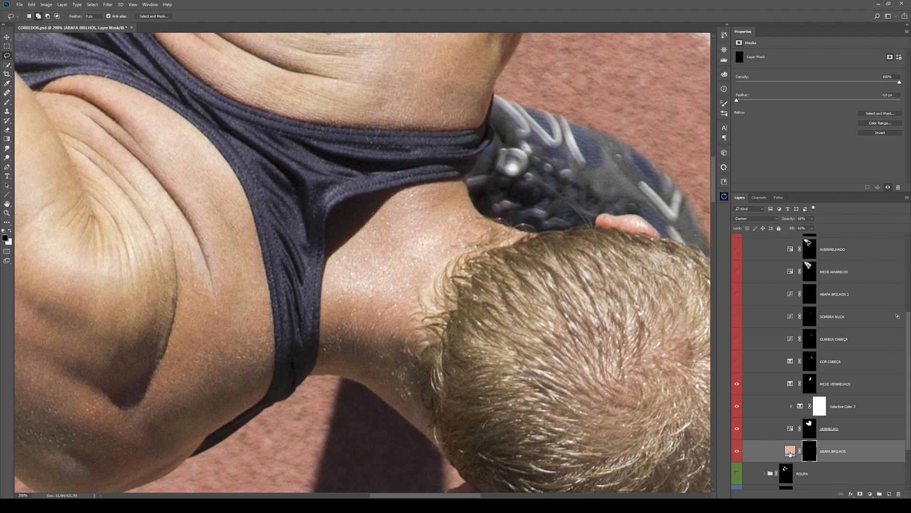
double_click(789, 451)
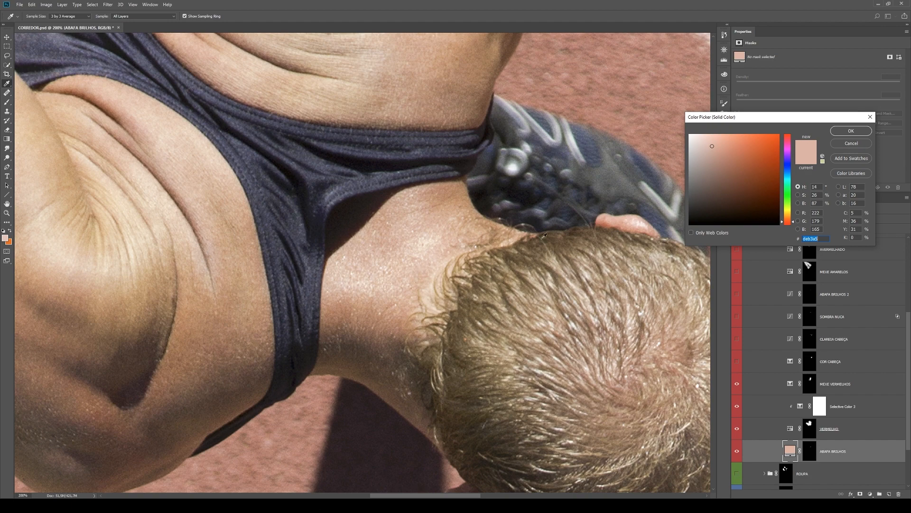
click(859, 144)
key(l)
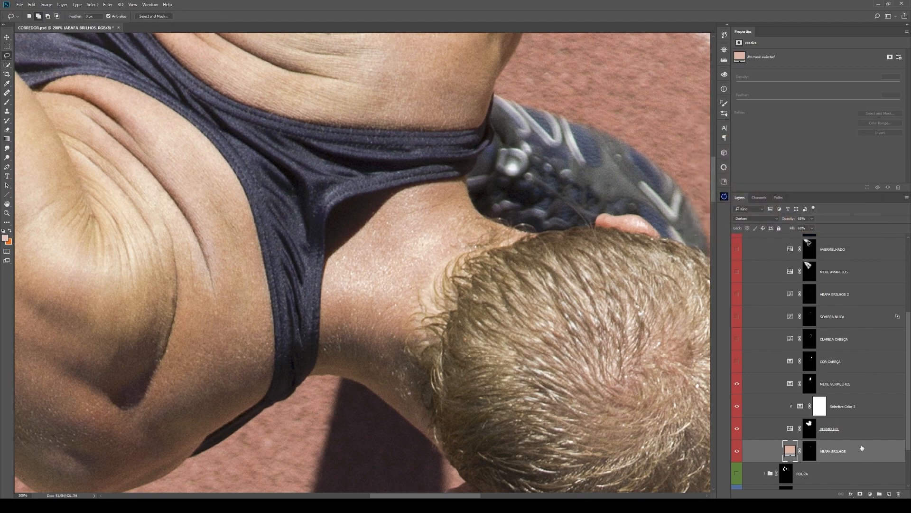
- Try the ABAFA BRILHOS fill in Normal blend mode at 100% opacity and restore its Darken blending
click(765, 219)
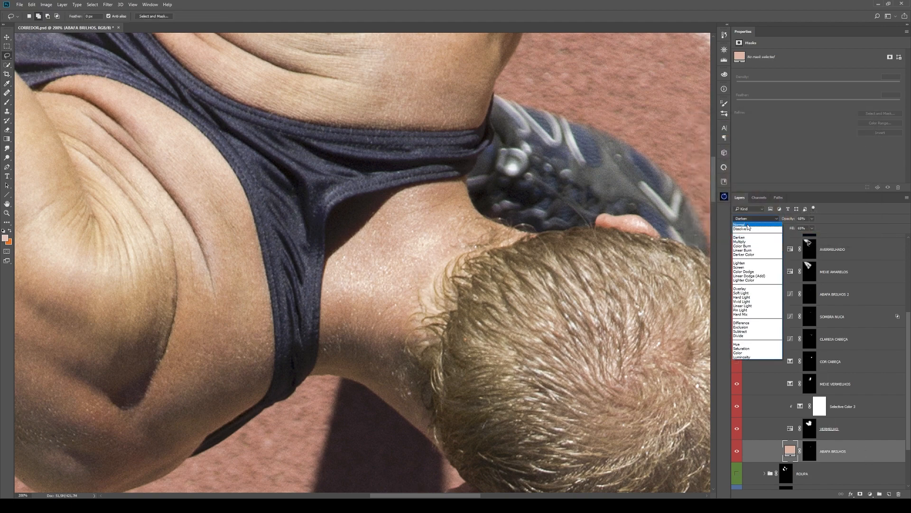
click(750, 225)
drag(794, 218, 815, 219)
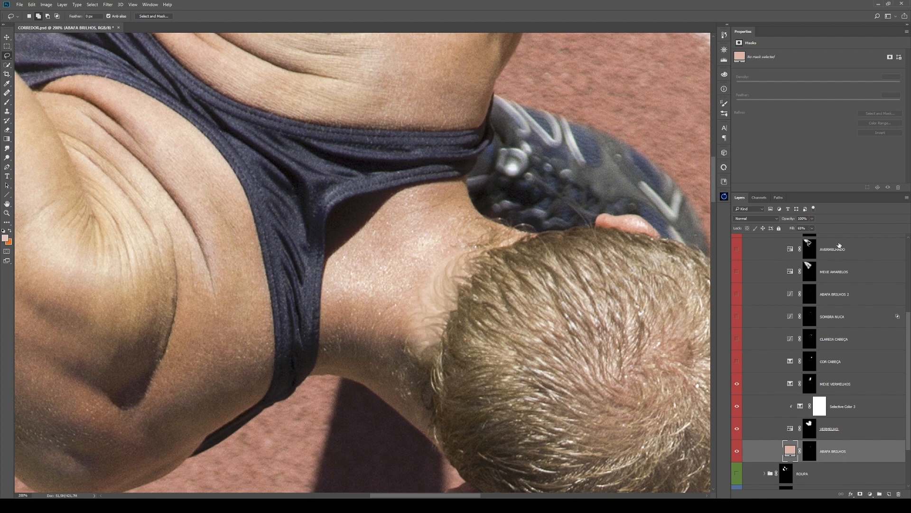
key(ctrl+z)
click(752, 218)
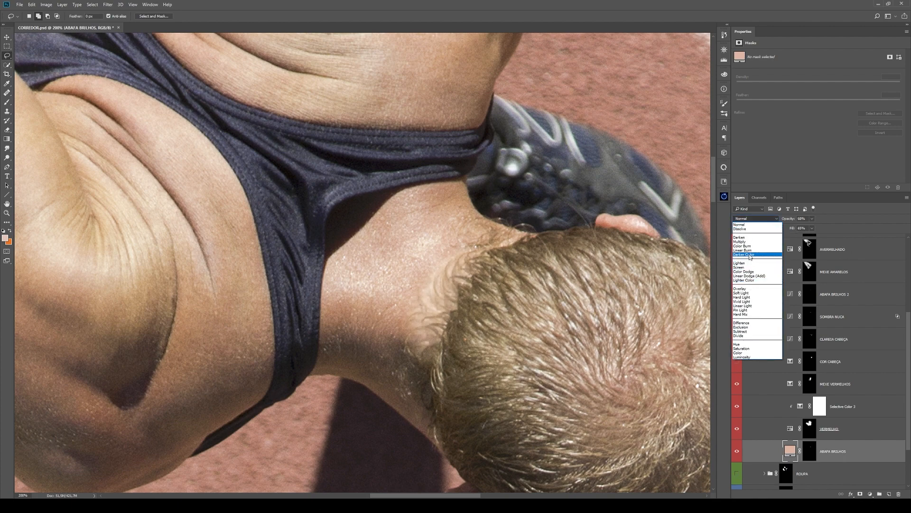
click(747, 238)
- Compare the nape hairline with and without the ABAFA BRILHOS layer at 200% and 300% zoom
click(737, 452)
click(736, 452)
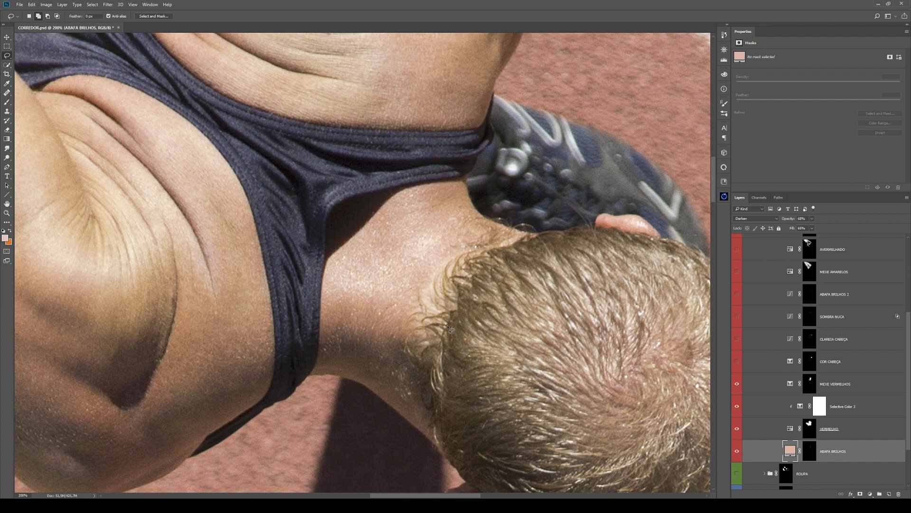
click(737, 451)
click(738, 451)
key(z)
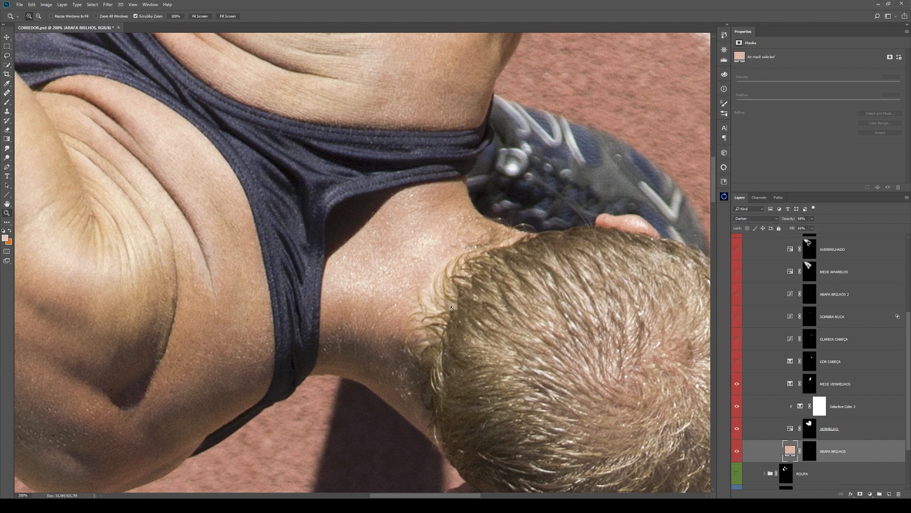
click(462, 309)
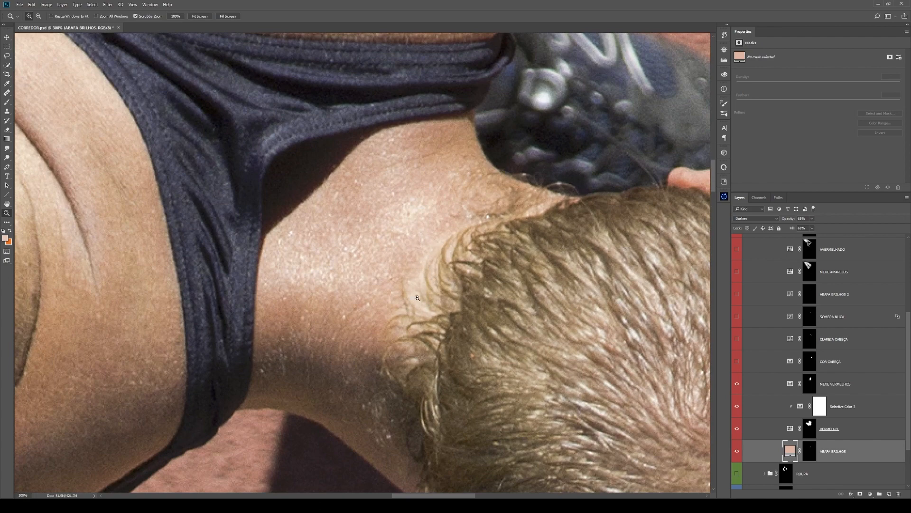
click(739, 452)
click(738, 452)
click(736, 452)
click(736, 452)
alt+click(662, 411)
alt+click(498, 316)
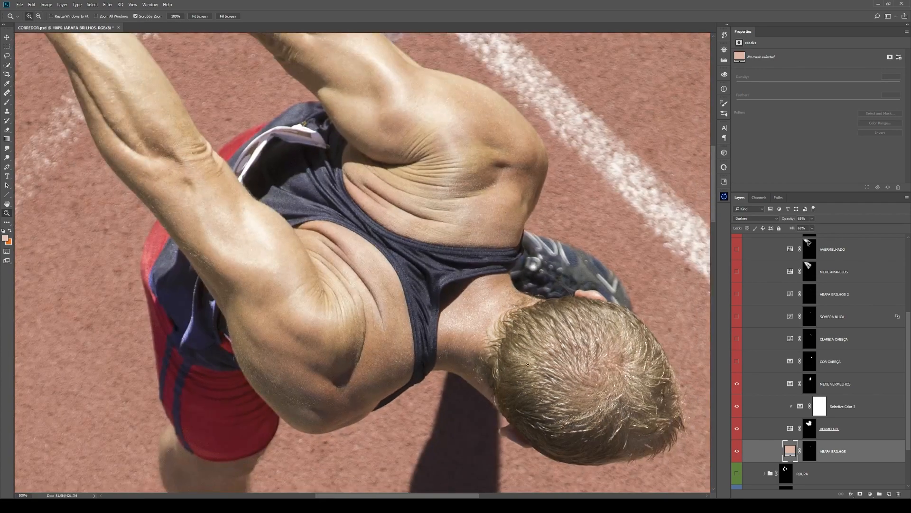
- Turn on the COR CABEÇA layer over the crown of the head and display its Selective Color settings for Reds
drag(609, 392, 556, 357)
mouse_move(582, 323)
mouse_down()
mouse_move(546, 378)
mouse_move(576, 344)
mouse_up()
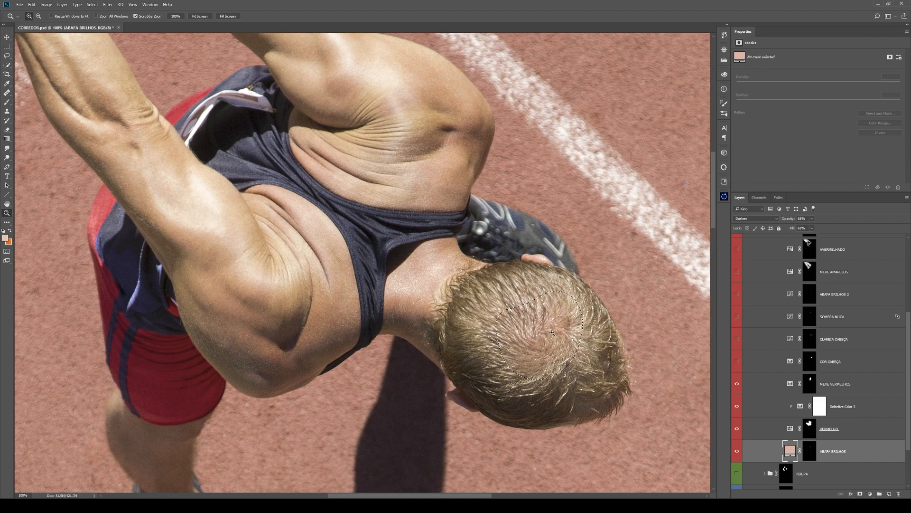
click(558, 343)
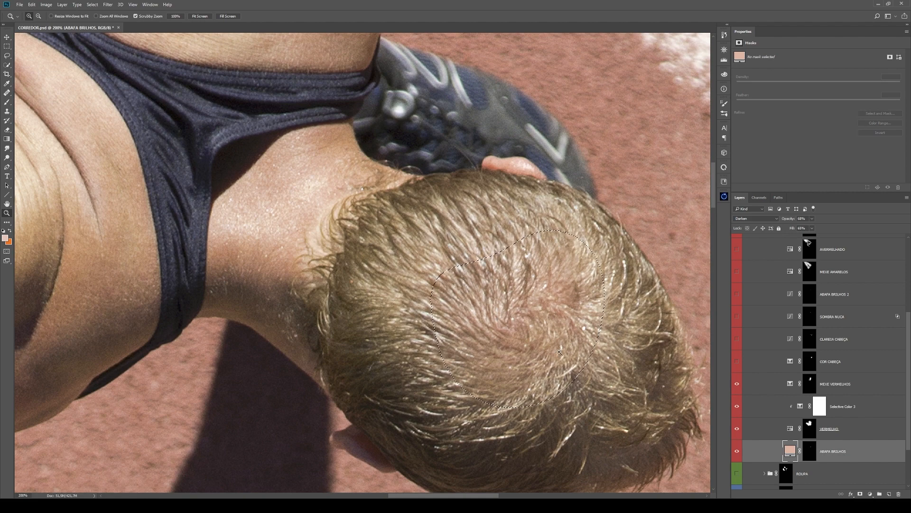
alt+click(538, 328)
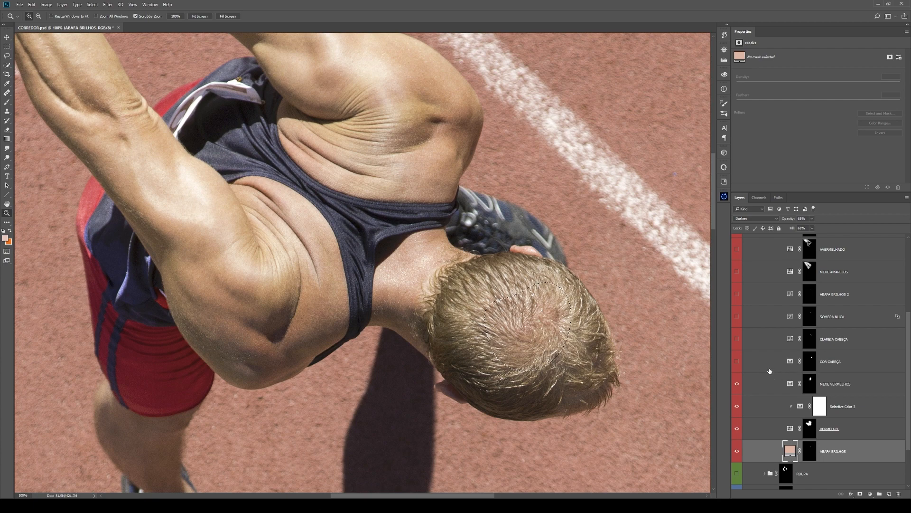
click(736, 361)
click(787, 360)
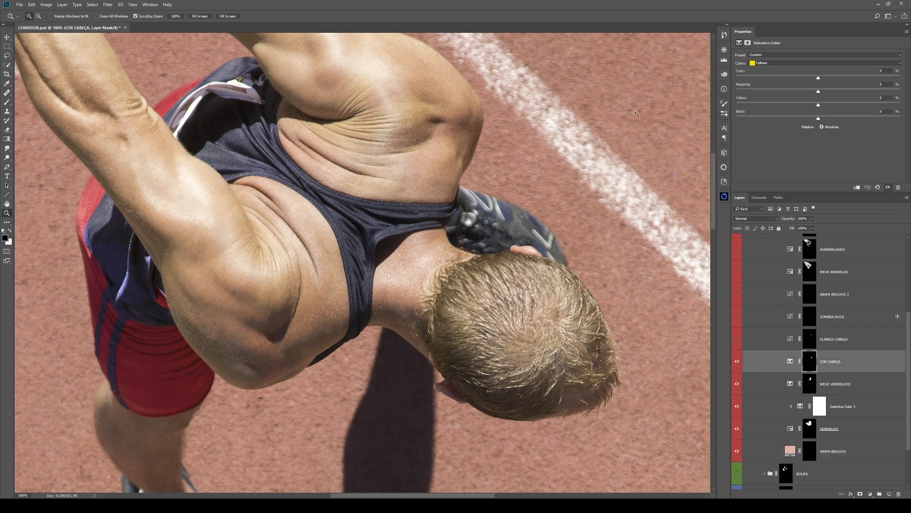
click(768, 63)
click(763, 69)
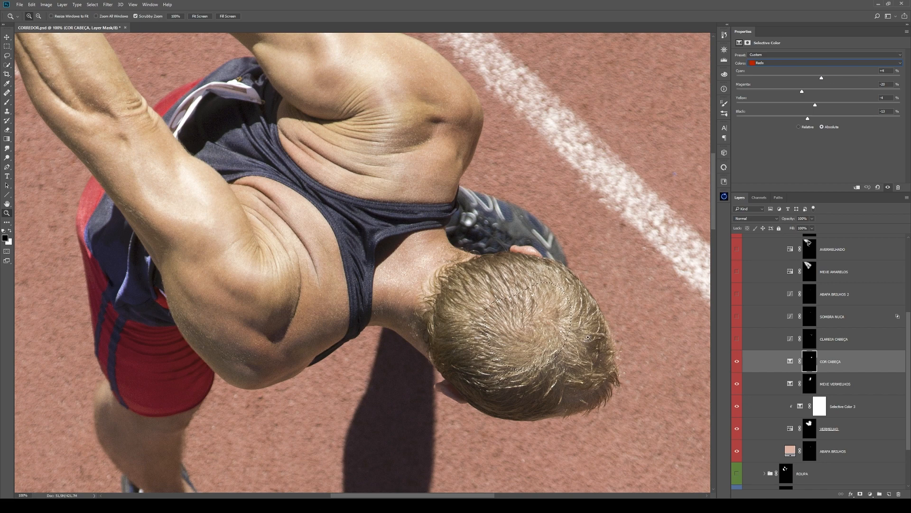
- Compare the crown of the head with and without the COR CABEÇA correction
click(737, 362)
click(737, 362)
click(737, 362)
click(737, 362)
- Turn on the CLAREIA CABEÇA layer, inspecting its mask and curve and comparing the head with and without it
alt+click(814, 344)
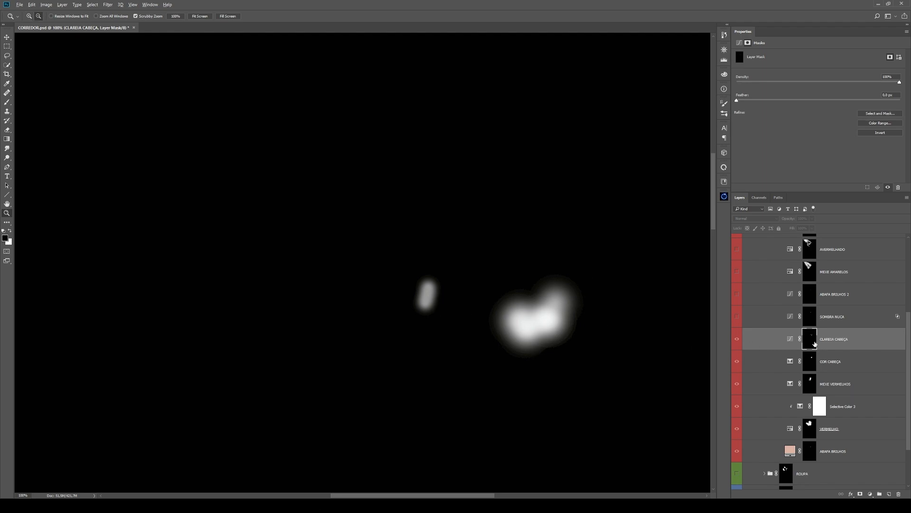
alt+click(815, 342)
click(790, 338)
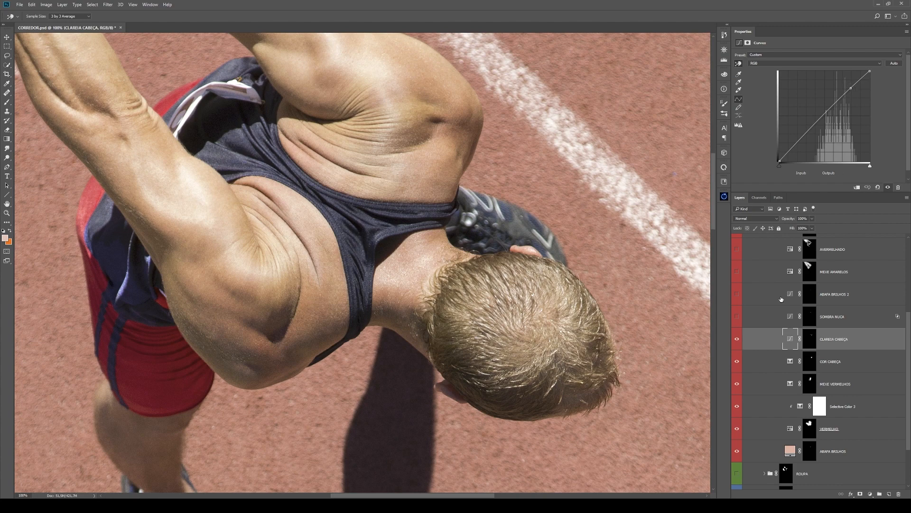
click(739, 340)
click(739, 340)
click(738, 339)
click(737, 340)
- Turn on the SOMBRA NUCA layer and inspect its mask and darkening curve
click(738, 318)
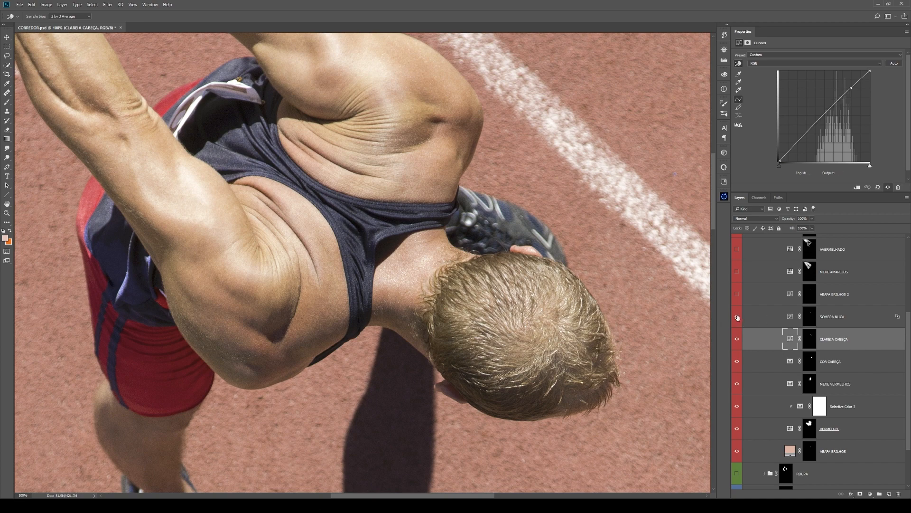
click(809, 316)
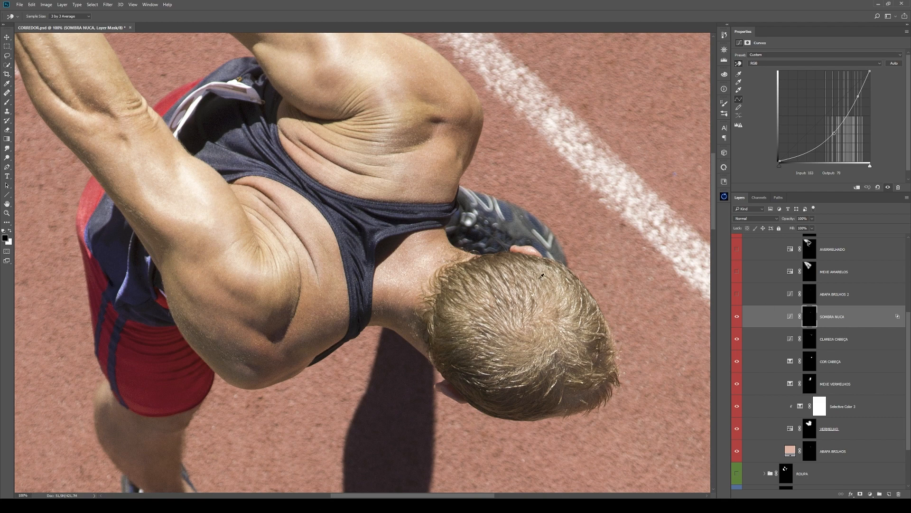
alt+click(809, 317)
key(z)
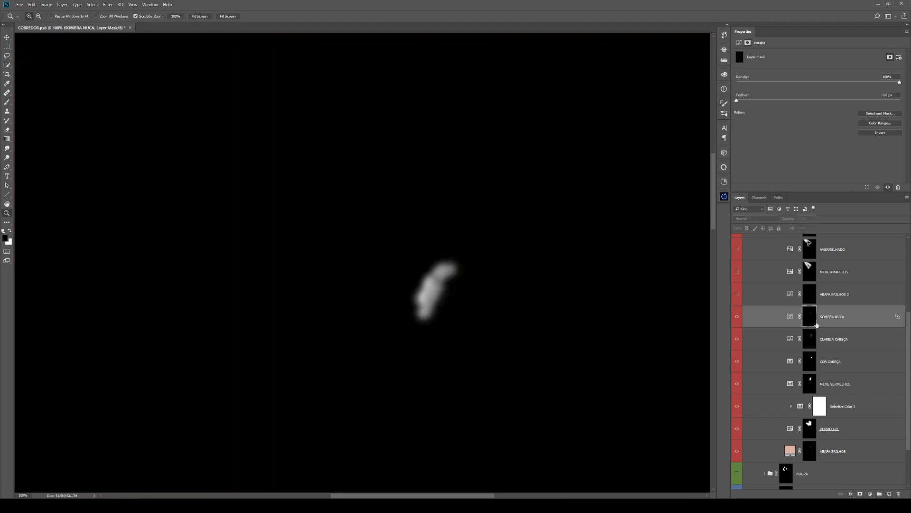
key(i)
click(790, 316)
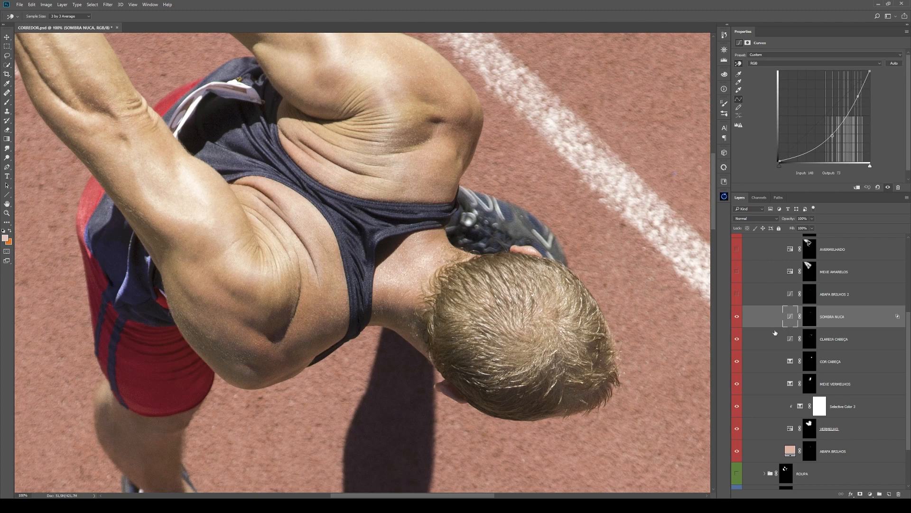
- Try different Blend If settings for the underlying layer in SOMBRA NUCA's blending options and discard them
double_click(870, 319)
key(ctrl+plus)
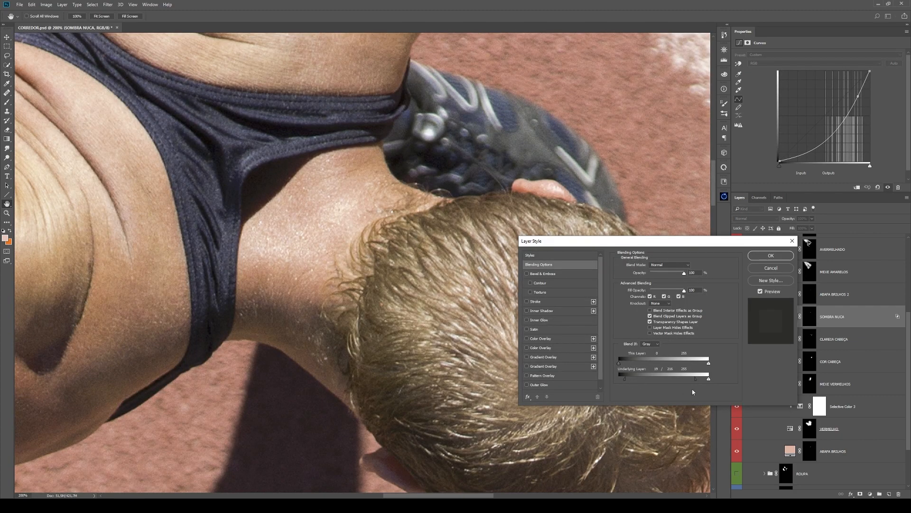
drag(654, 375, 695, 378)
drag(676, 379, 598, 378)
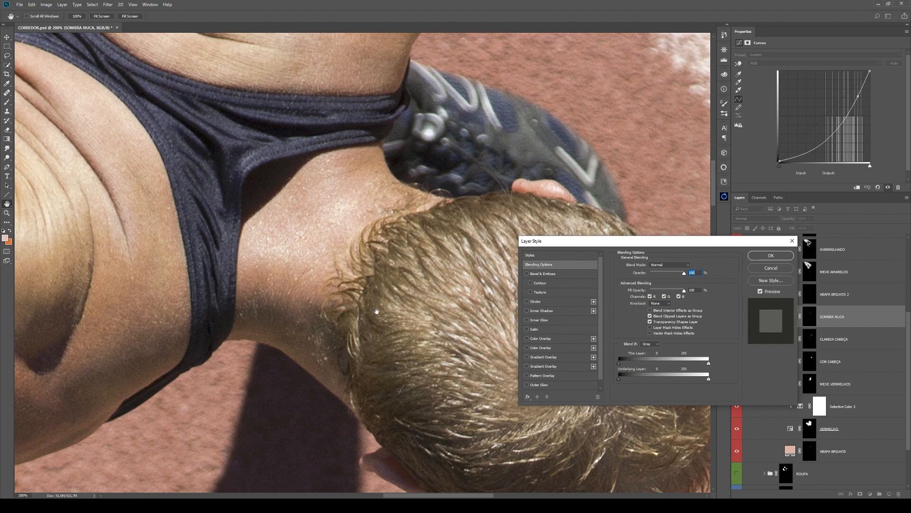
drag(618, 379, 681, 383)
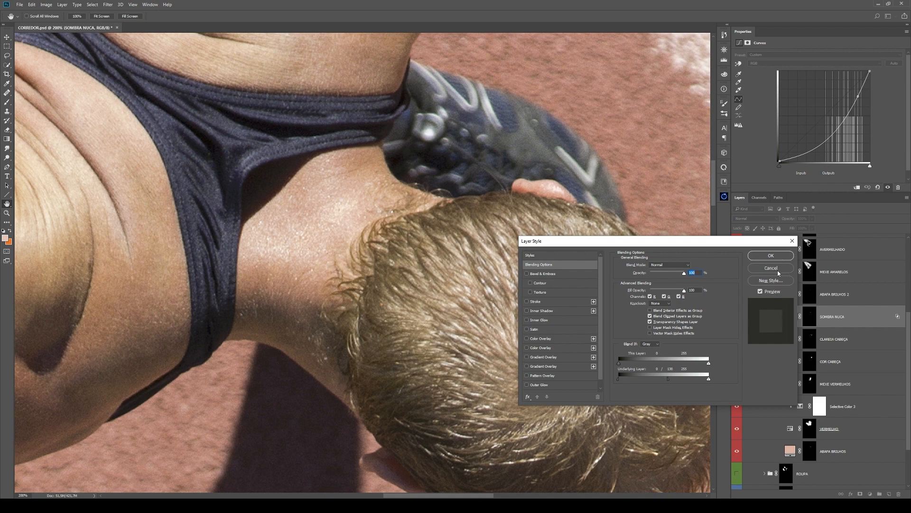
click(777, 269)
- Compare the nape with and without SOMBRA NUCA and review the head and shoulders at 100% zoom
click(737, 317)
click(737, 317)
key(z)
alt+click(380, 298)
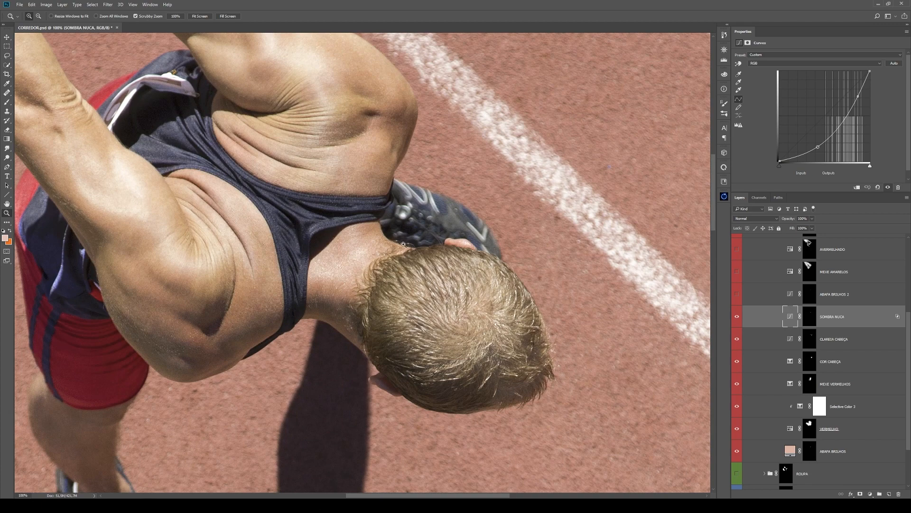
drag(436, 286, 466, 320)
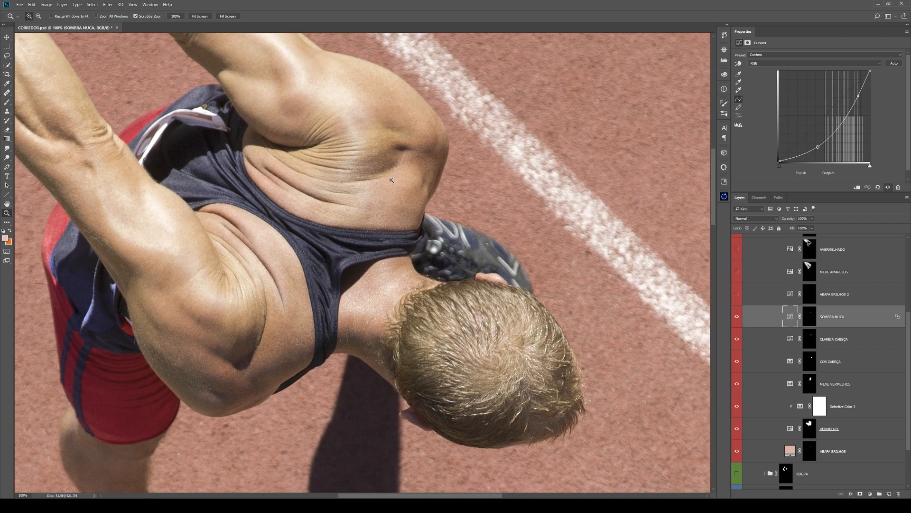
drag(476, 334, 489, 329)
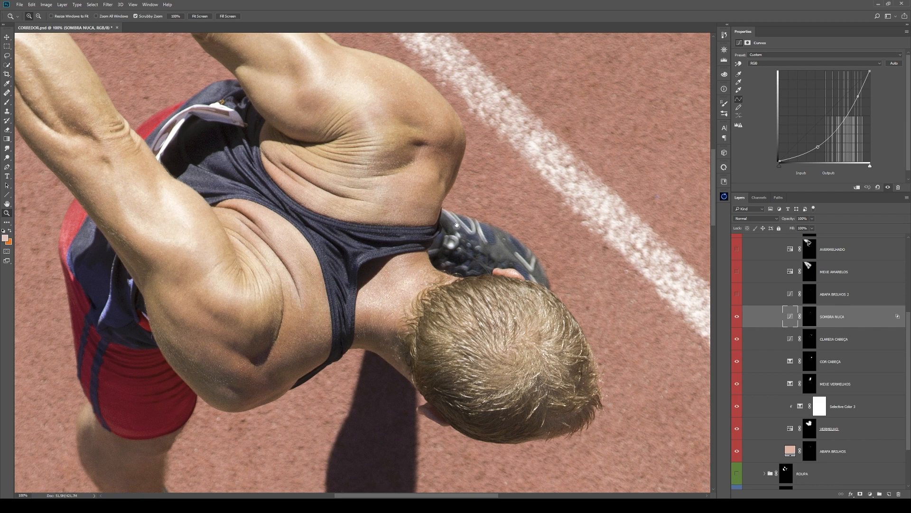
drag(457, 224, 470, 250)
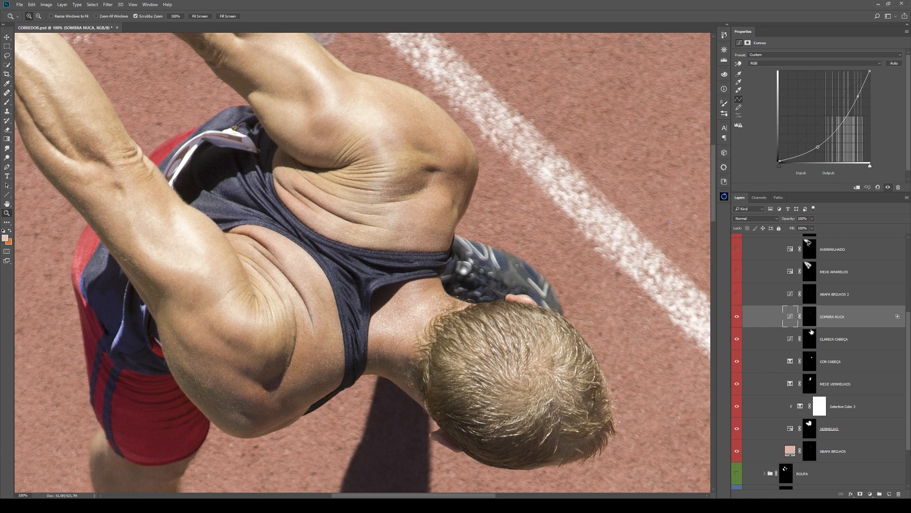
- Turn on the ABAFA BRILHOS 2 layer and review its curve and its effect on the nape at 300% and 100% zoom
click(737, 295)
click(815, 297)
key(i)
key(z)
click(435, 348)
click(408, 355)
click(810, 294)
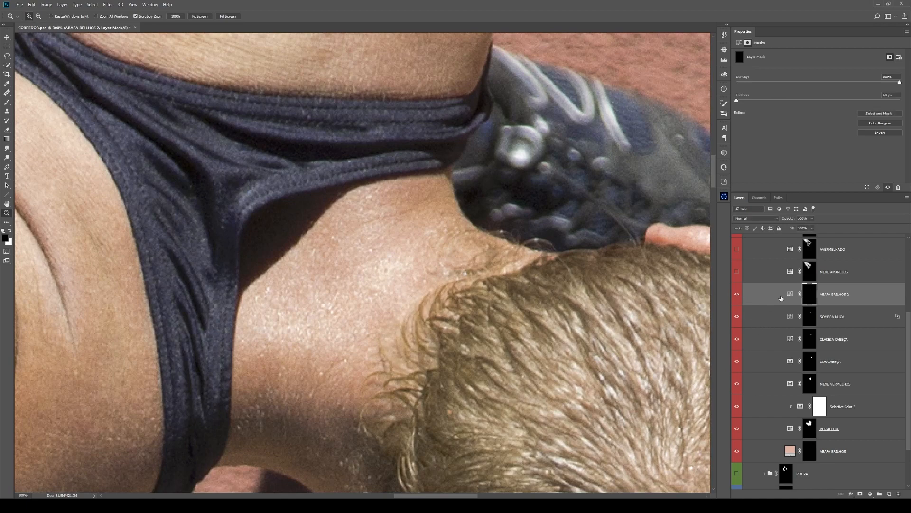
click(791, 294)
key(i)
key(z)
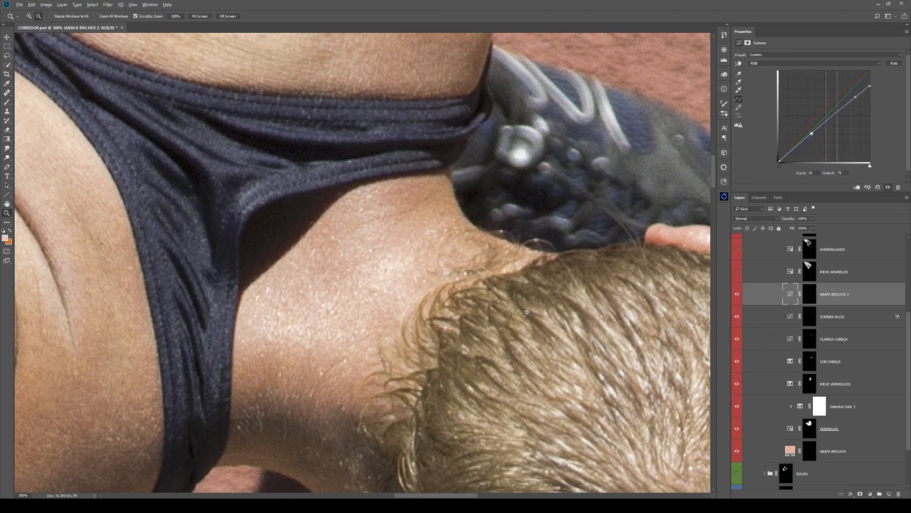
alt+click(526, 308)
alt+click(526, 308)
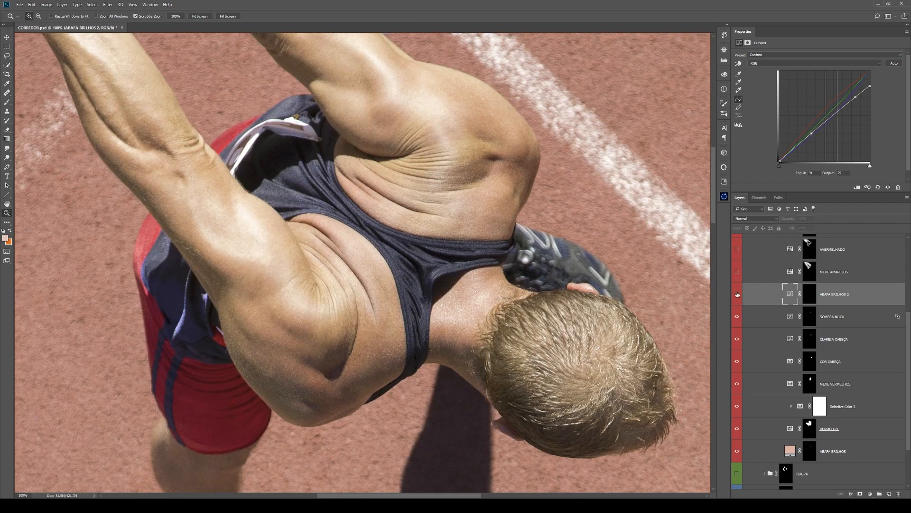
- Turn on the MEXE AMARELOS layer and inspect its mask and its Hue/Saturation settings for Yellows
scroll(759, 332, up, 2)
drag(461, 225, 498, 280)
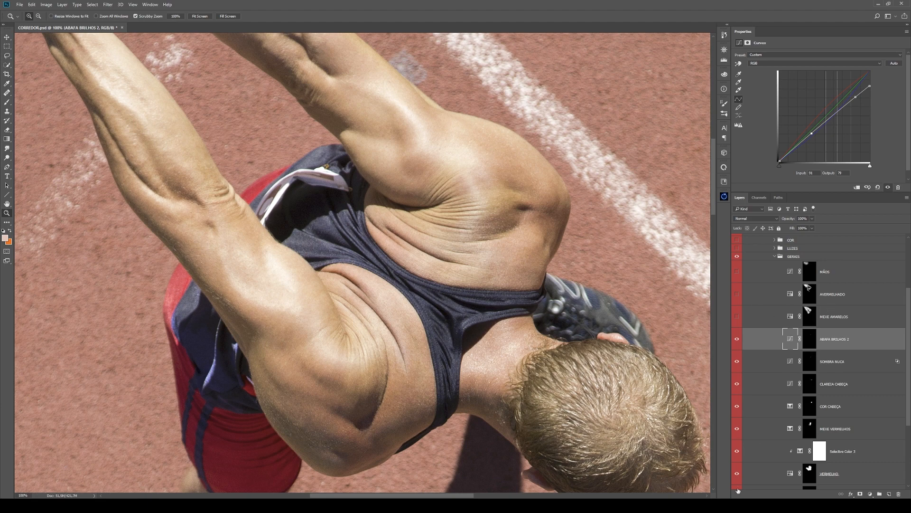
click(789, 316)
click(737, 315)
alt+click(815, 319)
key(z)
drag(443, 267, 367, 247)
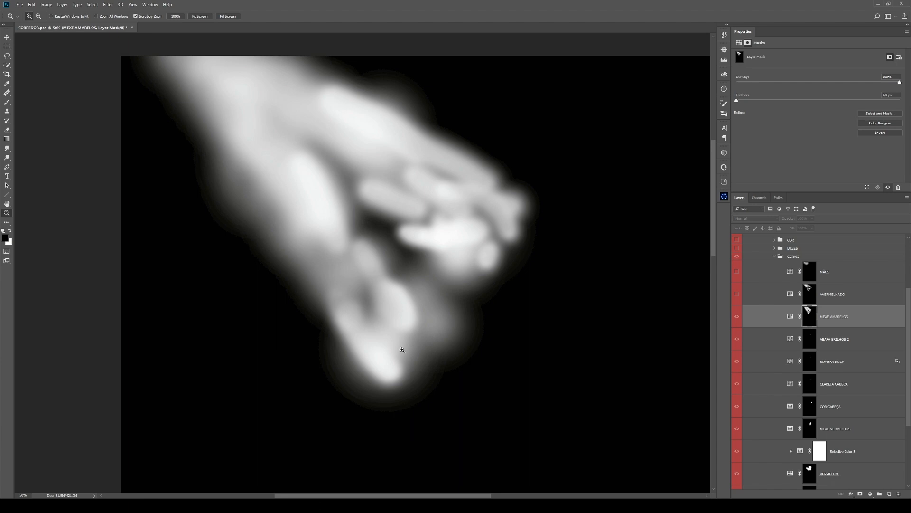
click(790, 317)
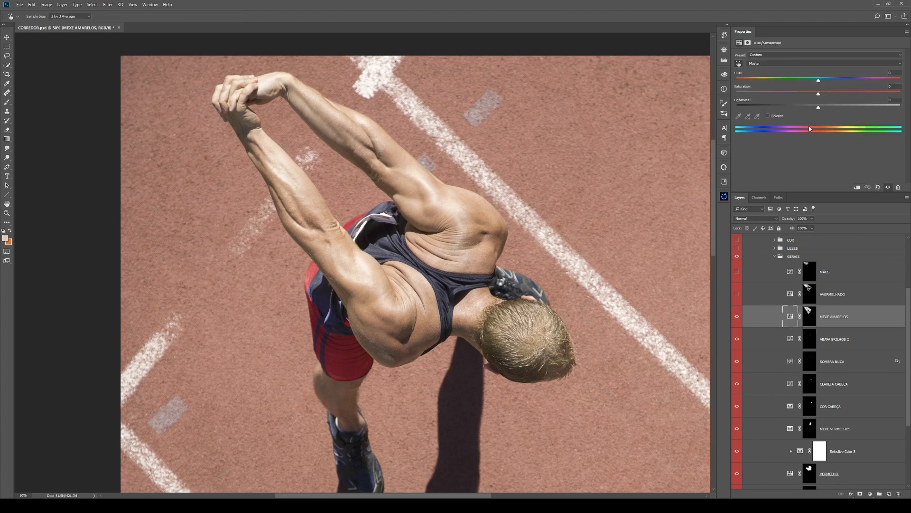
click(785, 63)
click(775, 84)
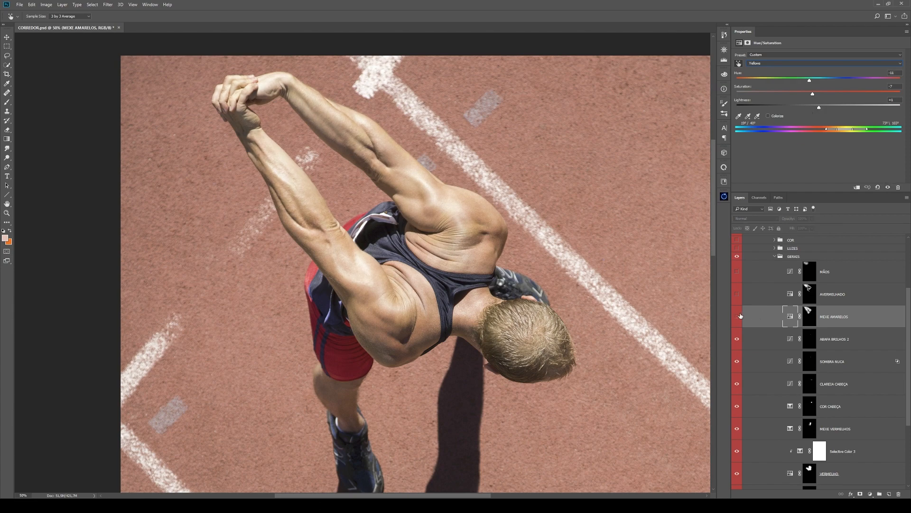
- Compare the arms and back with and without MEXE AMARELOS at 100% and 66.7% zoom
key(z)
click(332, 274)
drag(332, 274, 350, 296)
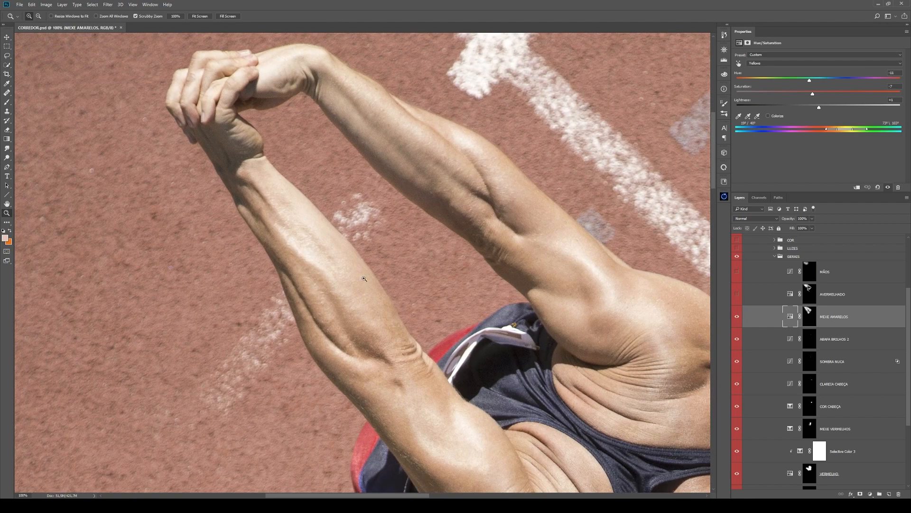
click(738, 319)
alt+click(458, 374)
drag(509, 365, 414, 259)
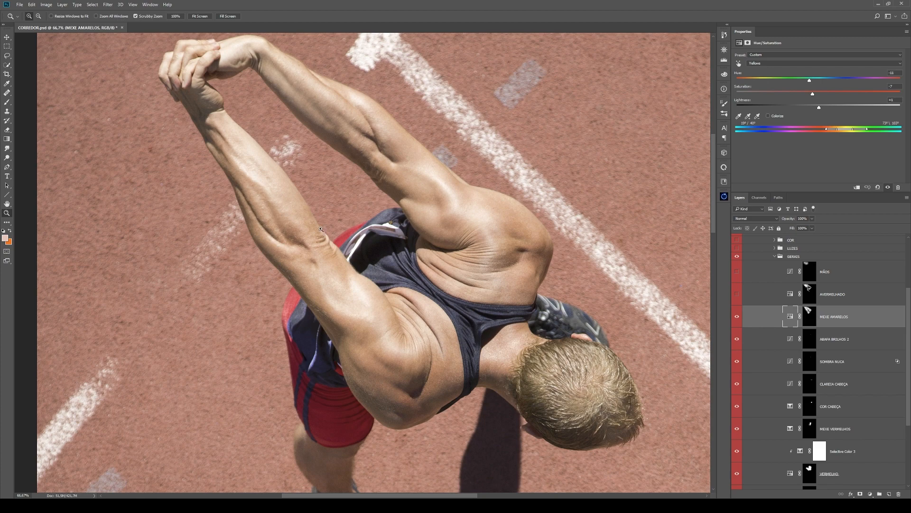
scroll(341, 205, up, 1)
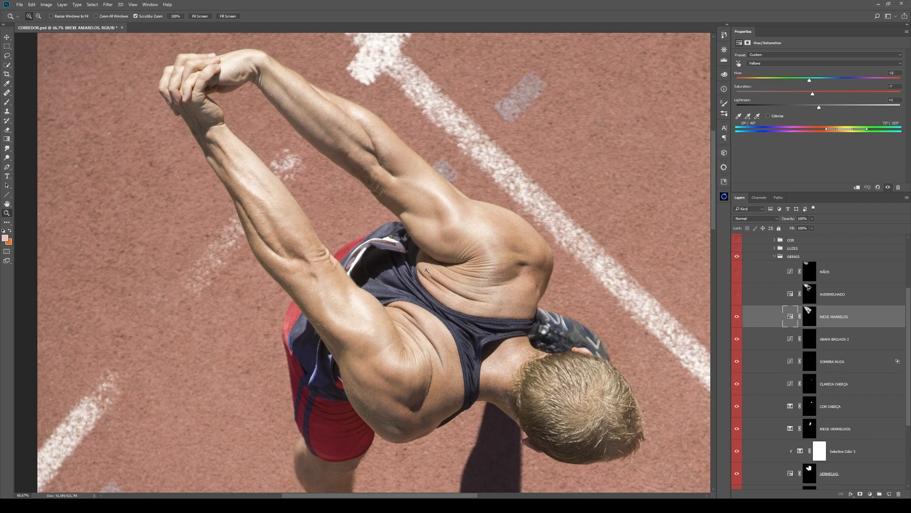
- Turn on the AVERMELHADO layer and inspect its mask and its Hue/Saturation settings for Master and Reds
click(736, 295)
alt+click(812, 296)
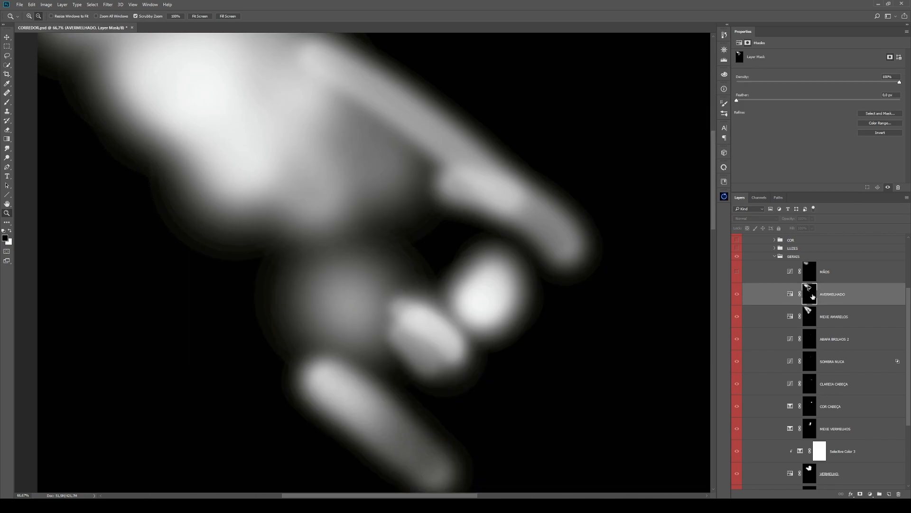
scroll(437, 286, up, 1)
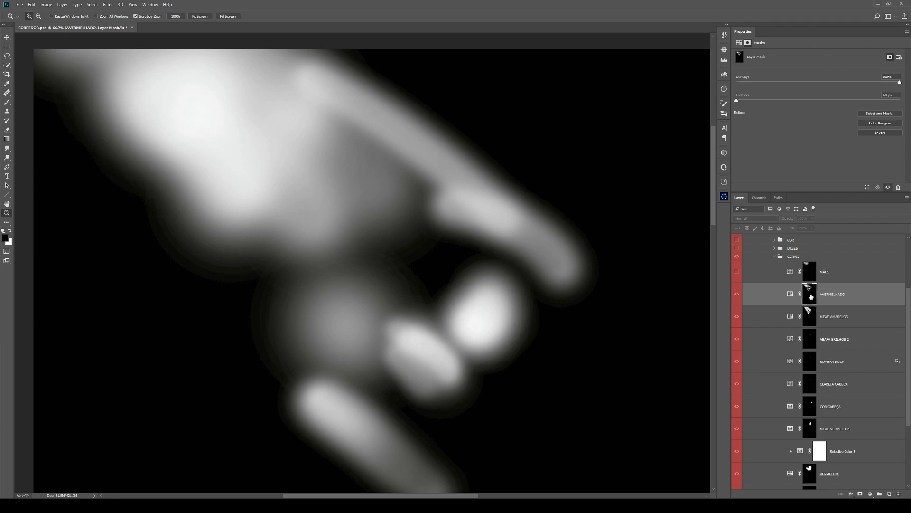
click(790, 293)
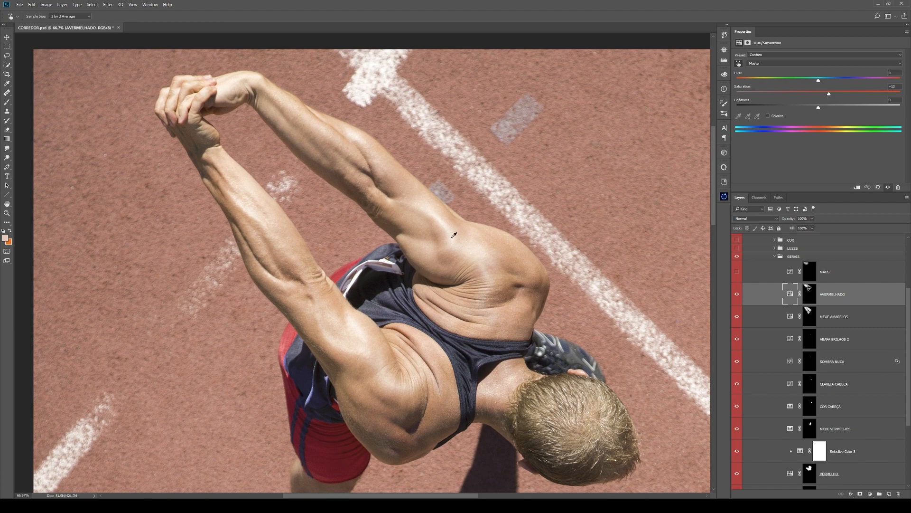
scroll(786, 64, down, 1)
click(796, 68)
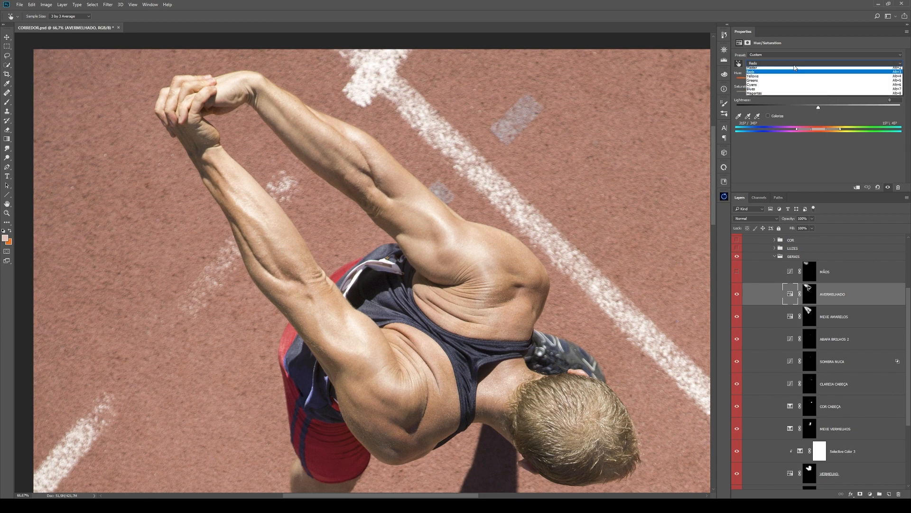
click(783, 63)
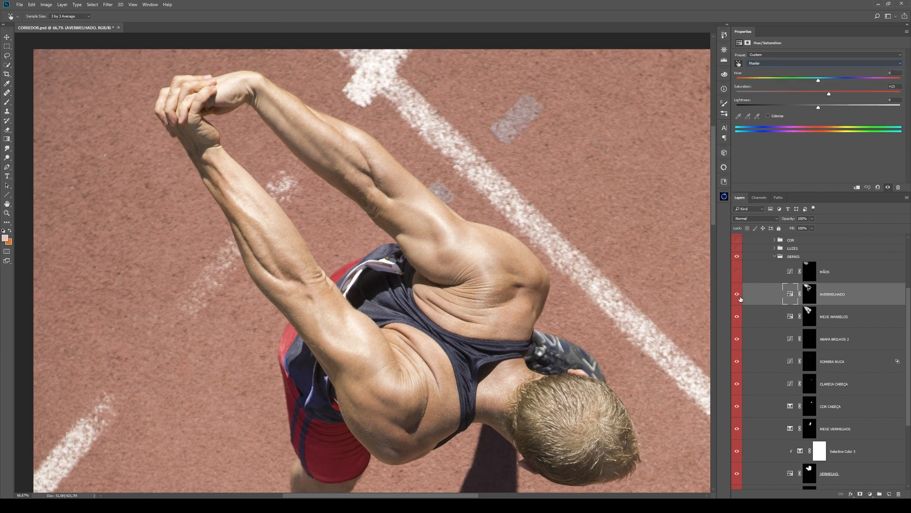
- Inspect the MÃOS layer's mask, turn the layer on and open its Curves settings
key(z)
alt+click(809, 273)
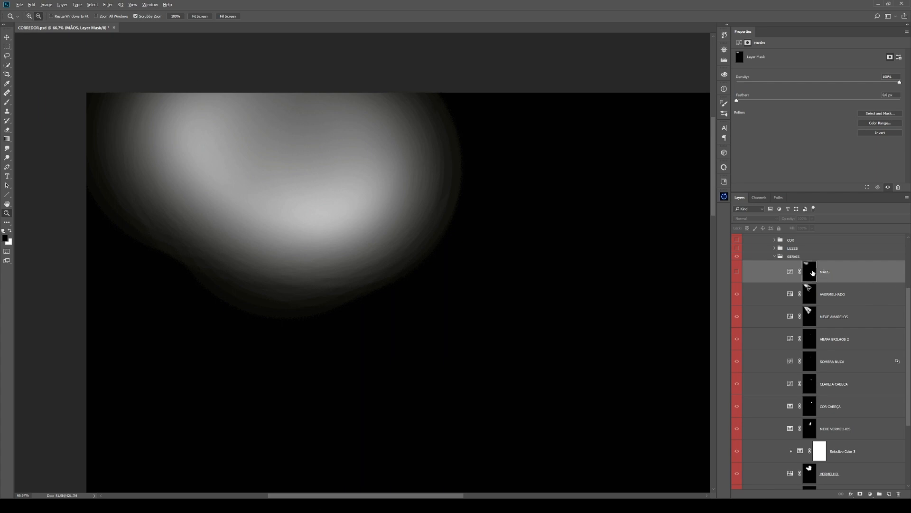
alt+click(810, 273)
click(737, 273)
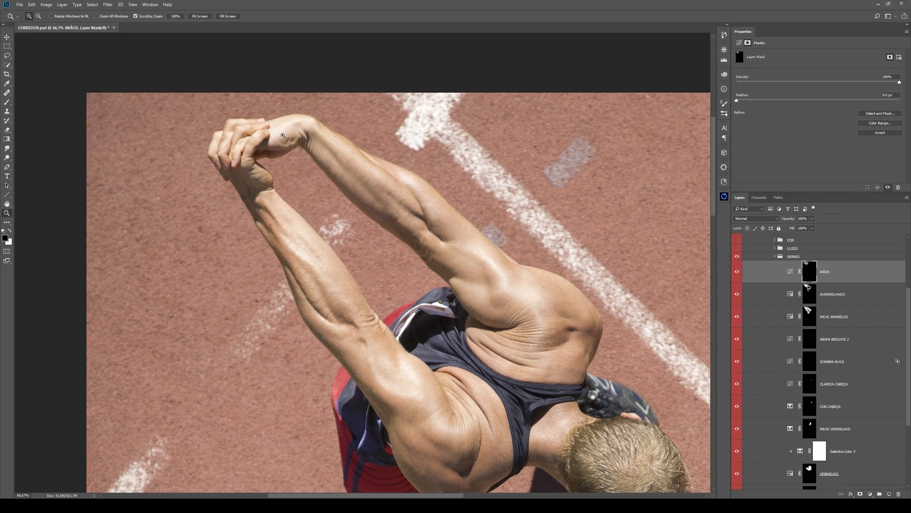
click(790, 272)
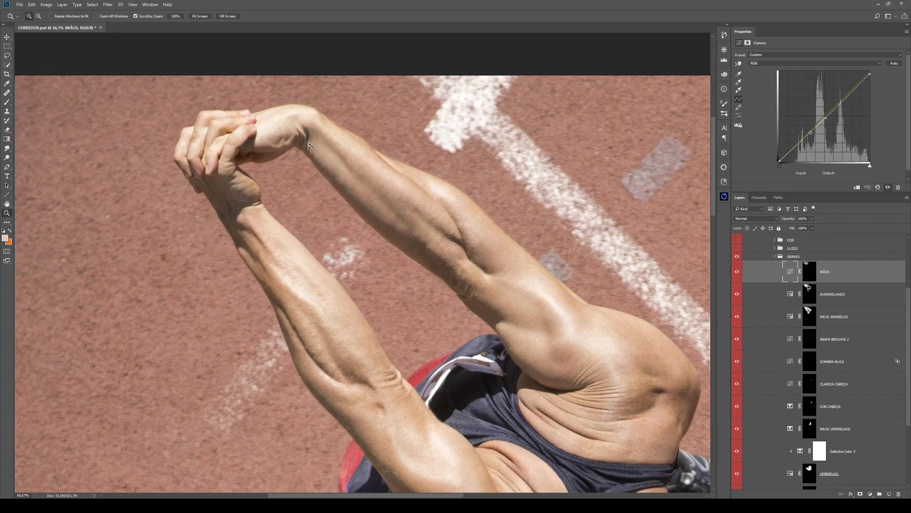
- Review the Red and Green channel curves of the MÃOS layer with the hands enlarged to 200%
drag(317, 149, 409, 202)
click(826, 115)
click(819, 62)
click(822, 74)
click(827, 65)
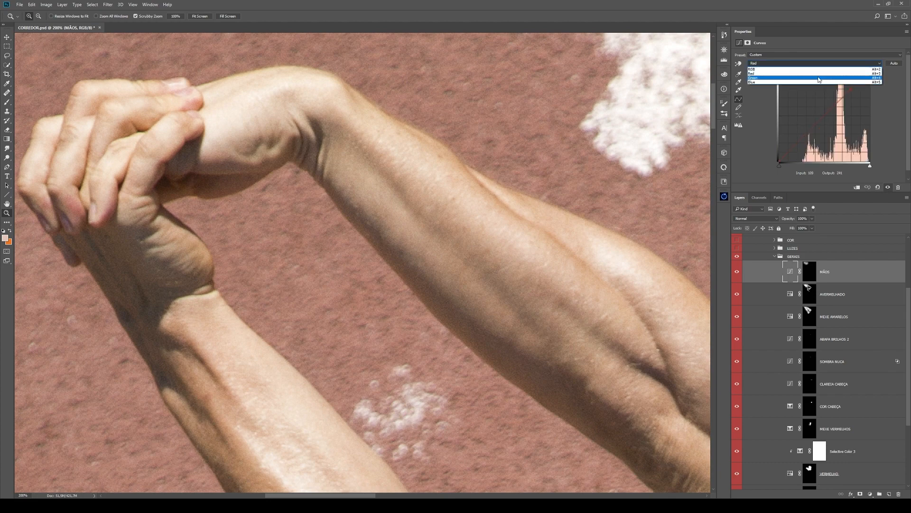
click(828, 81)
click(850, 91)
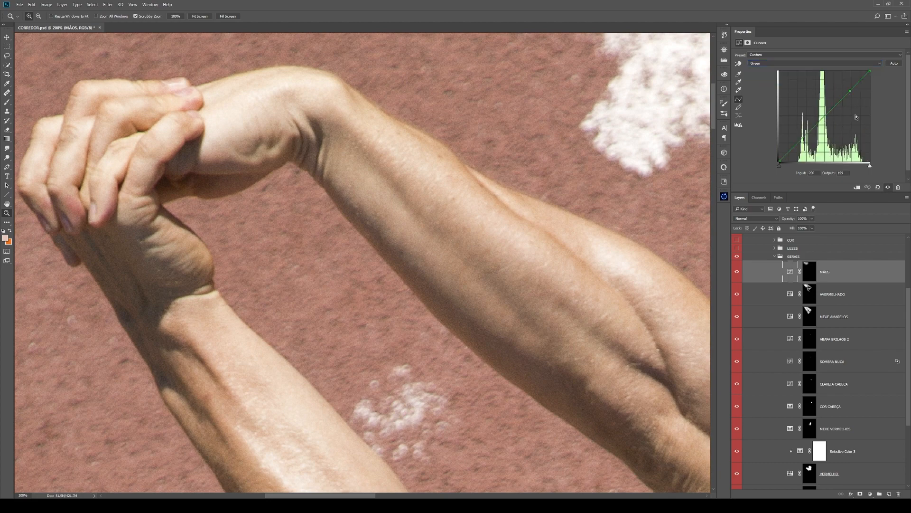
- Review the arms at 100% zoom and compare the skin with and without the GERAIS group at 66.7%
alt+click(450, 246)
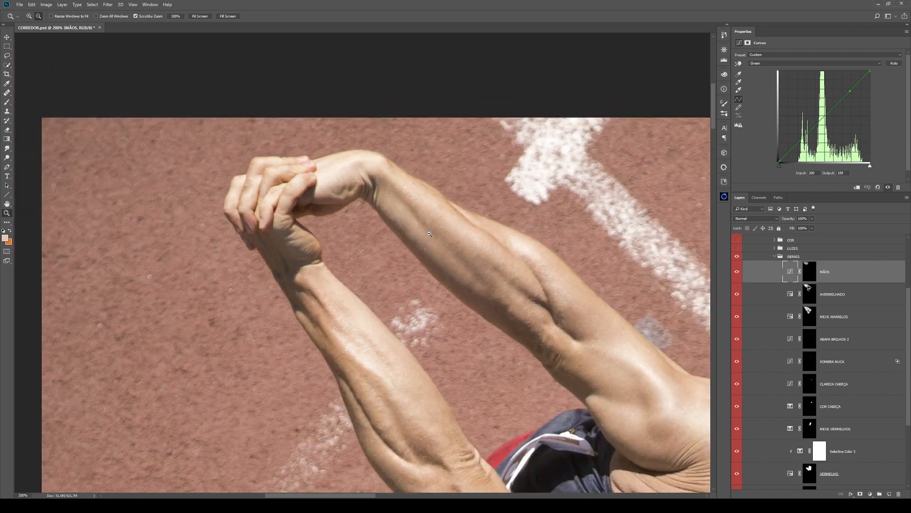
drag(461, 282, 399, 244)
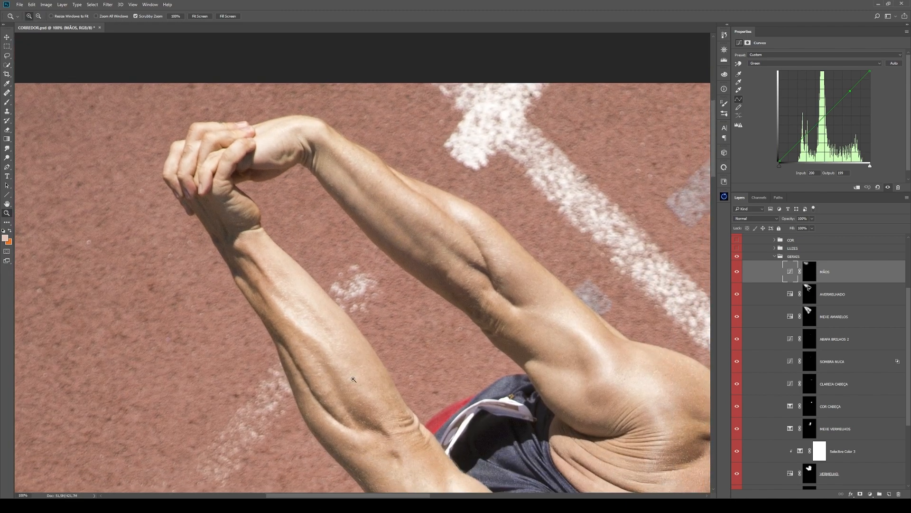
alt+click(388, 405)
drag(513, 420, 404, 263)
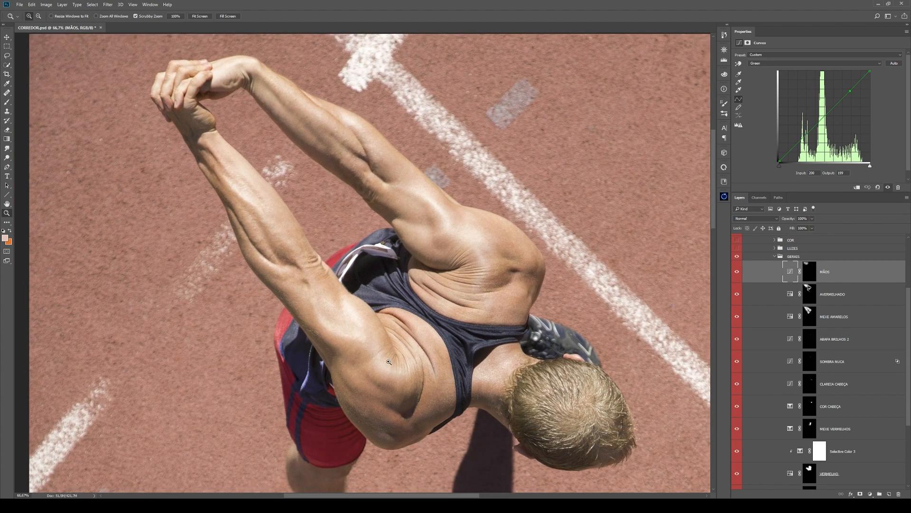
scroll(358, 258, up, 1)
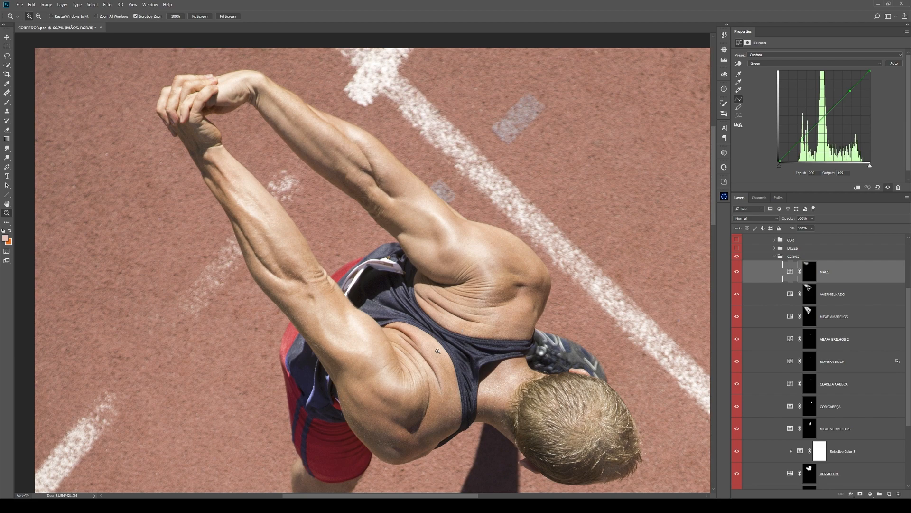
click(738, 258)
click(737, 257)
click(737, 258)
click(738, 258)
click(737, 257)
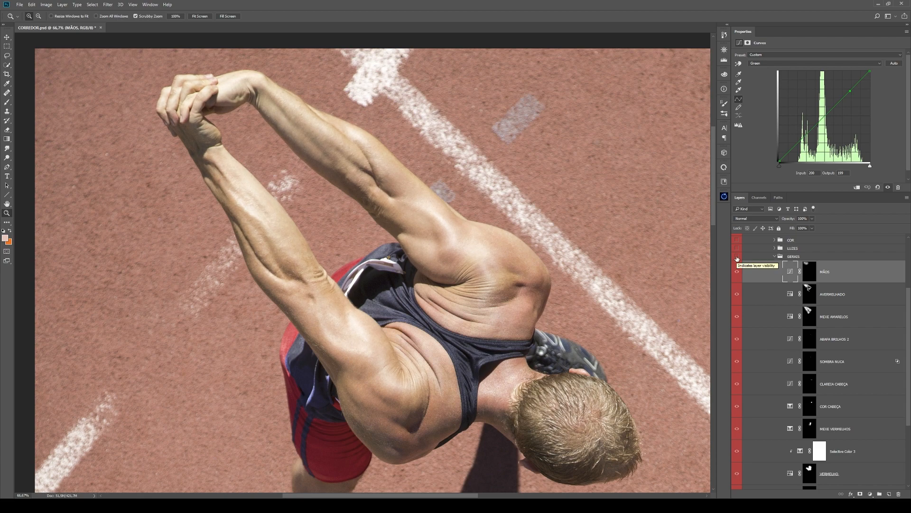
click(738, 257)
click(738, 257)
click(737, 258)
- Compare the whole runner with and without the GERAIS group at 33.3% zoom
key(ctrl+minus)
key(ctrl+minus)
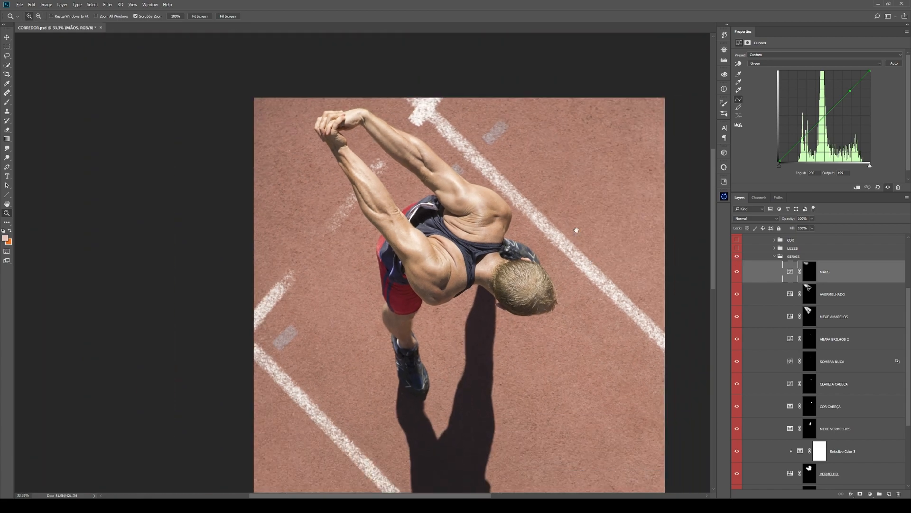
click(737, 257)
click(737, 257)
click(735, 257)
click(736, 257)
click(736, 257)
click(736, 257)
click(738, 259)
click(738, 259)
click(738, 258)
click(739, 258)
- Collapse the GERAIS group and compare the photo once more with and without it
click(774, 257)
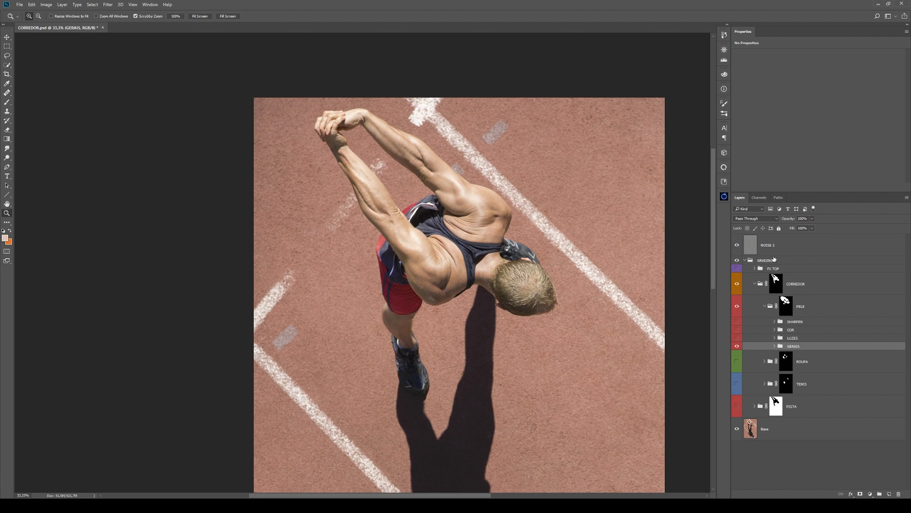
click(737, 346)
click(738, 346)
drag(569, 329, 523, 316)
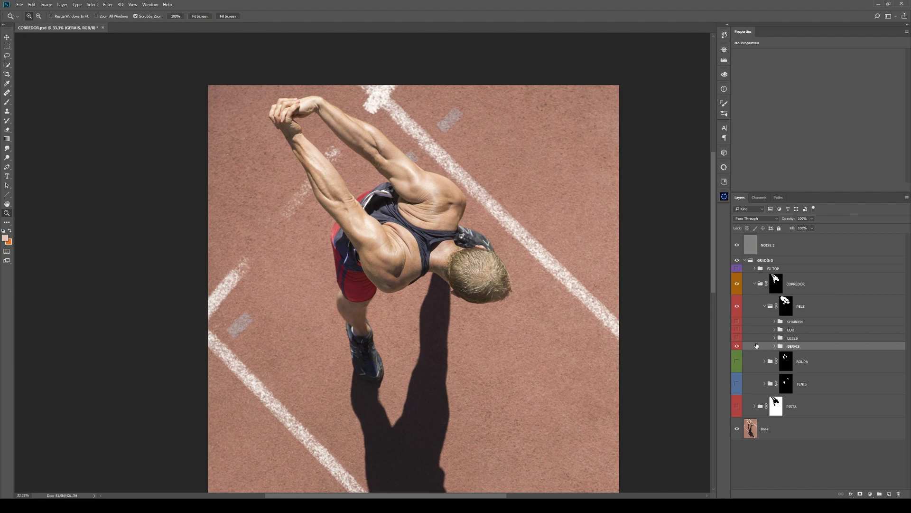
- Turn on and expand the ROUPA group, and hide all the adjustment layers inside it
click(737, 362)
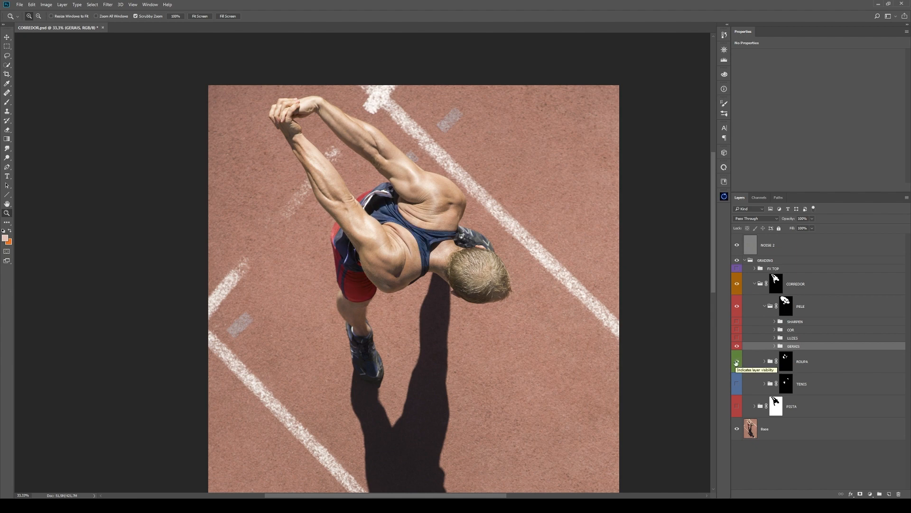
click(478, 246)
click(737, 362)
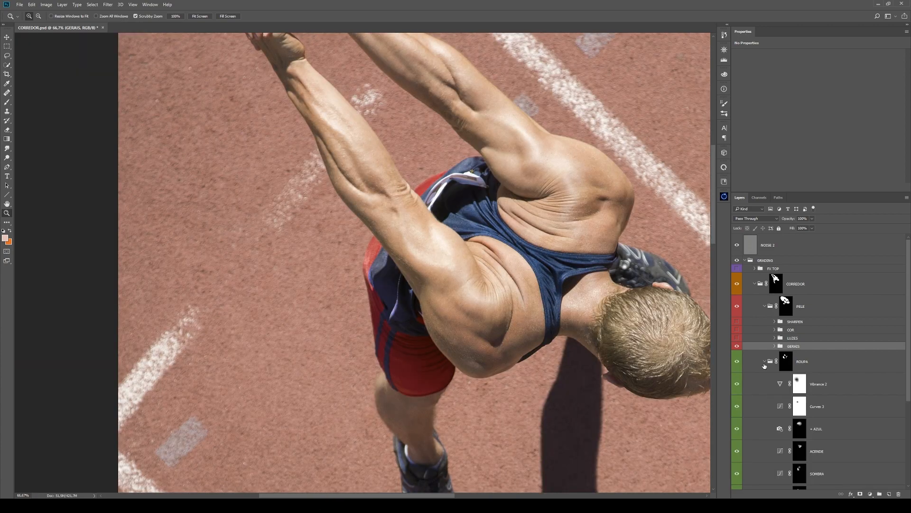
scroll(778, 372, down, 2)
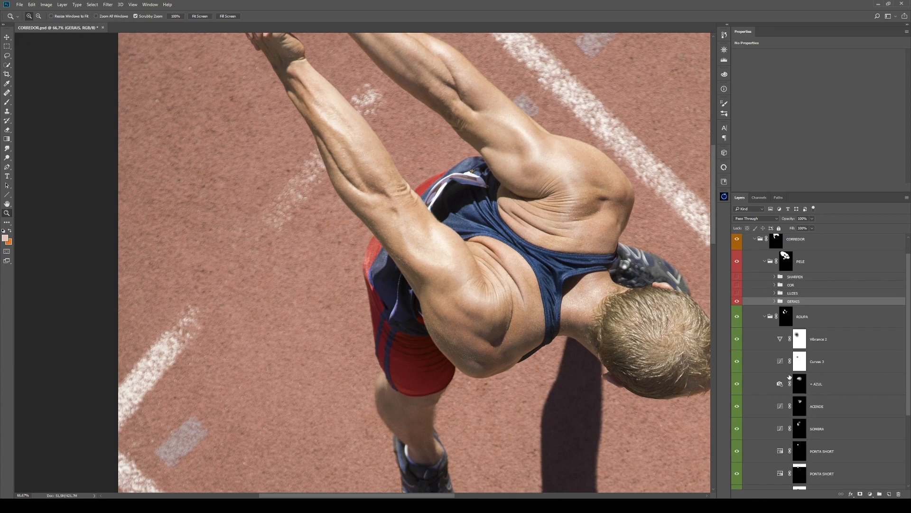
scroll(790, 376, down, 3)
drag(737, 279, 737, 433)
- Review the AZUIS layer's Selective Color settings for Blues and turn the layer on, comparing its effect on the clothes
click(834, 436)
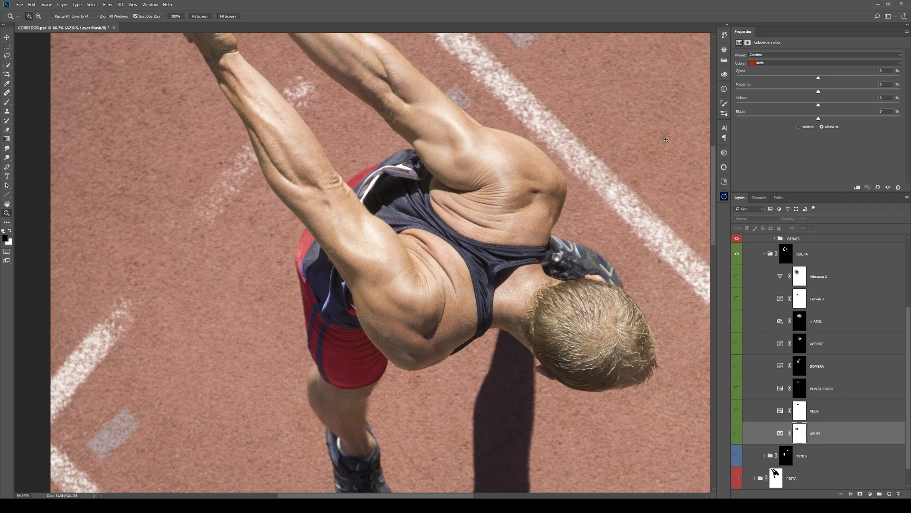
click(768, 64)
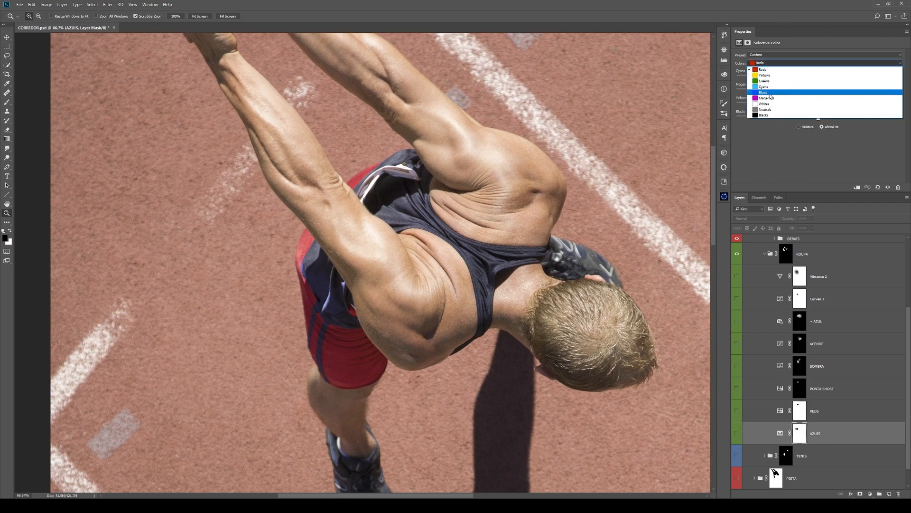
click(764, 90)
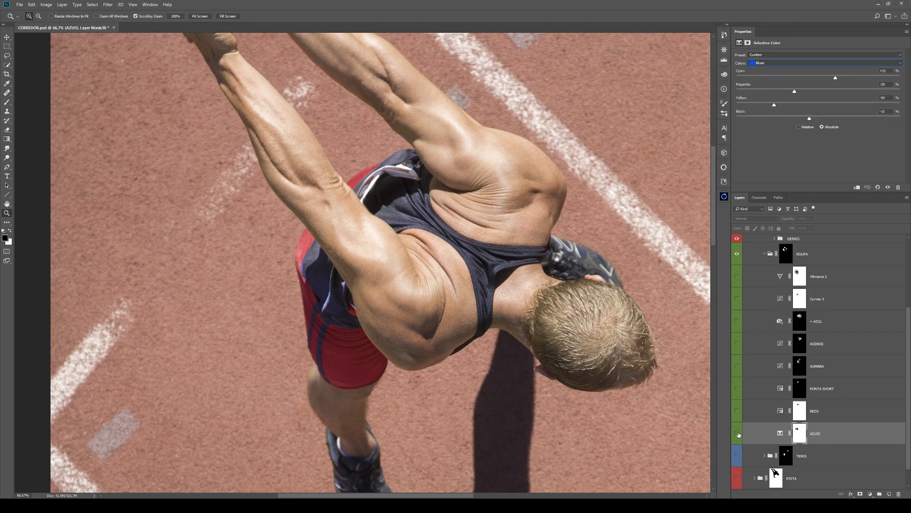
click(738, 433)
click(737, 434)
click(738, 434)
- Turn on the REDS layer, view its Hue/Saturation settings and compare the red shorts with and without it
click(737, 411)
click(830, 419)
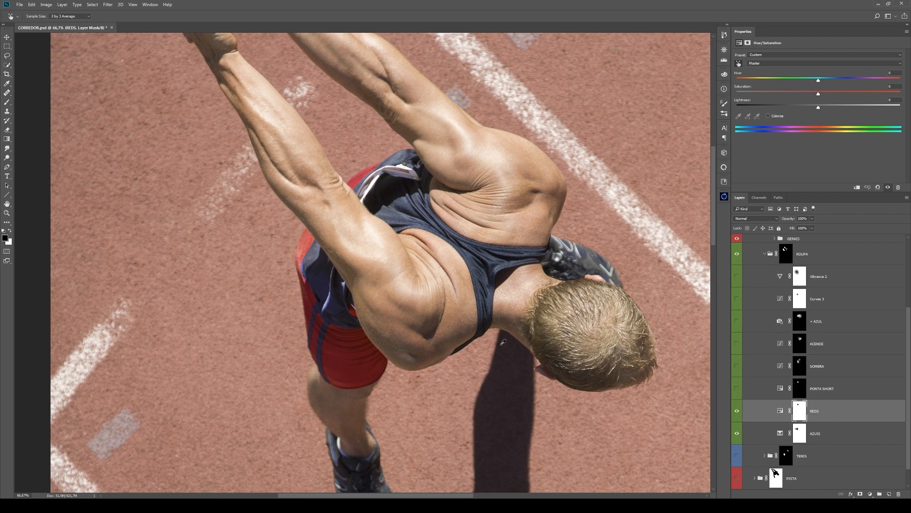
click(737, 411)
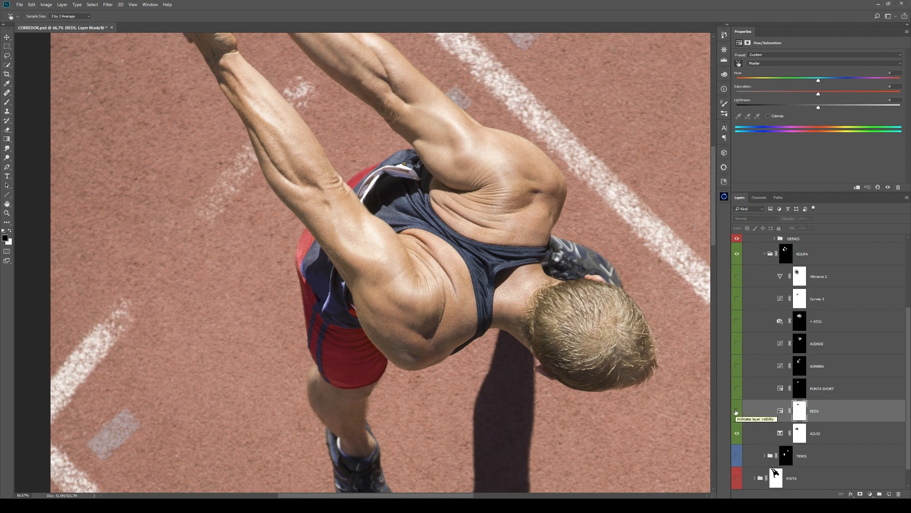
click(738, 411)
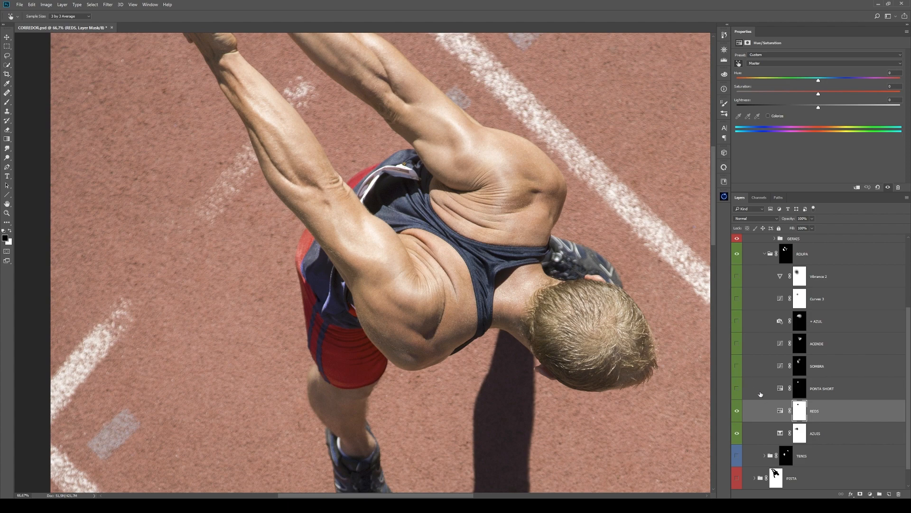
- Outline the REDS mask as a temporary selection and turn on the PONTA SHORT layer, checking the shorts' tip at 100% zoom
ctrl+click(799, 409)
key(z)
click(375, 166)
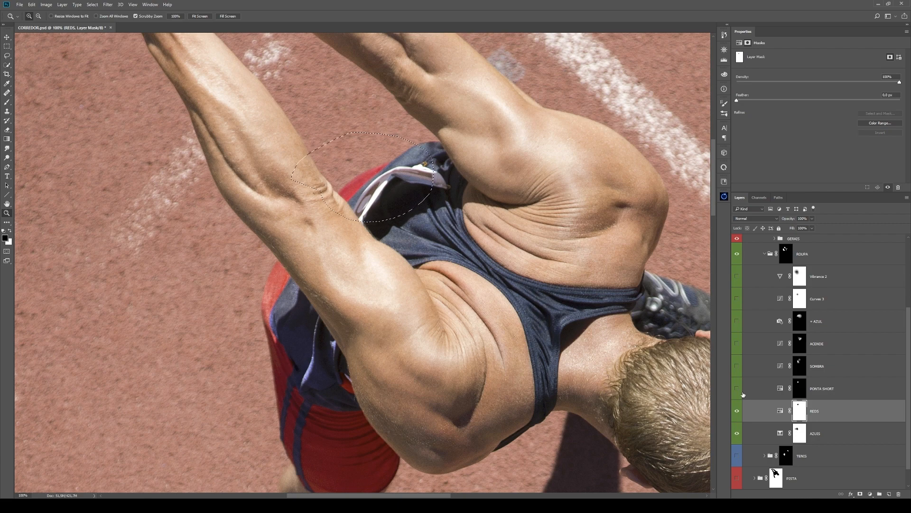
click(738, 390)
click(738, 389)
key(ctrl+d)
key(ctrl+minus)
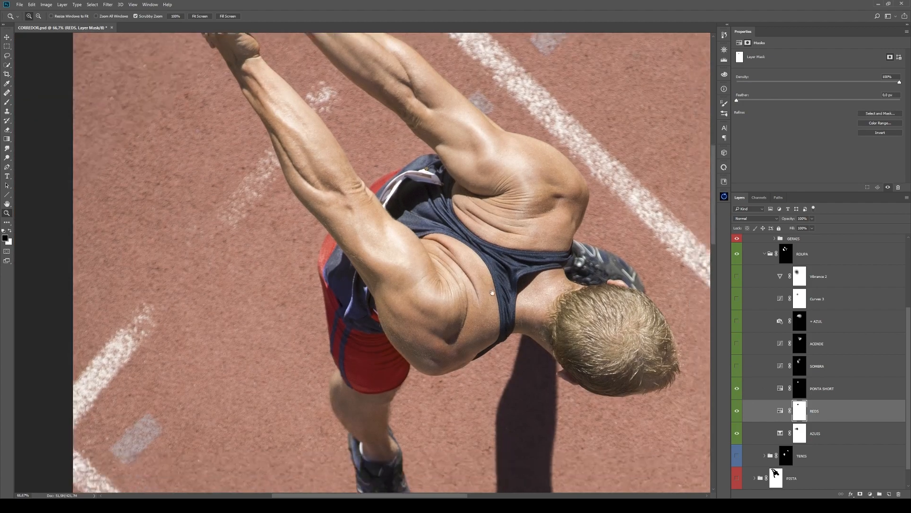
- Inspect the SOMBRA mask and create a soft selection over the lower shoulder using a 50% opacity radial gradient in Quick Mask
alt+click(800, 366)
alt+click(800, 366)
key(q)
key(g)
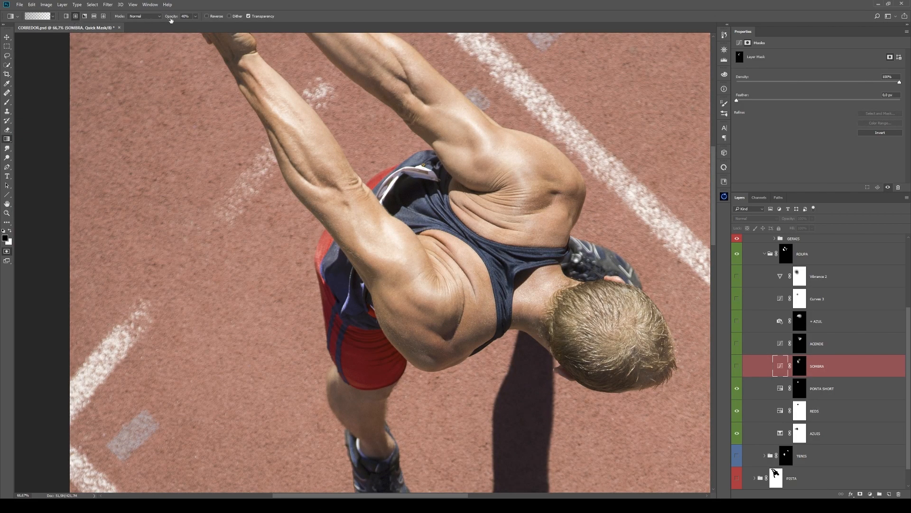
drag(384, 252, 491, 333)
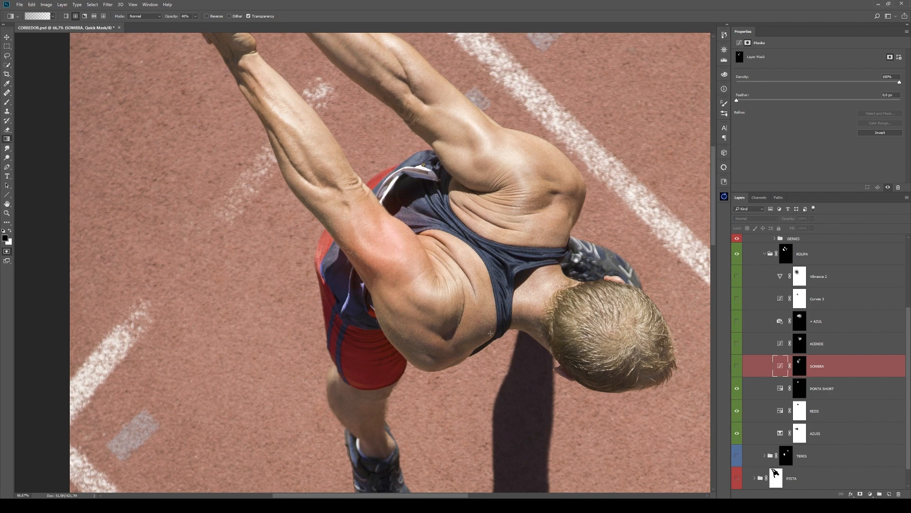
key(ctrl+z)
key(5)
drag(366, 347, 444, 325)
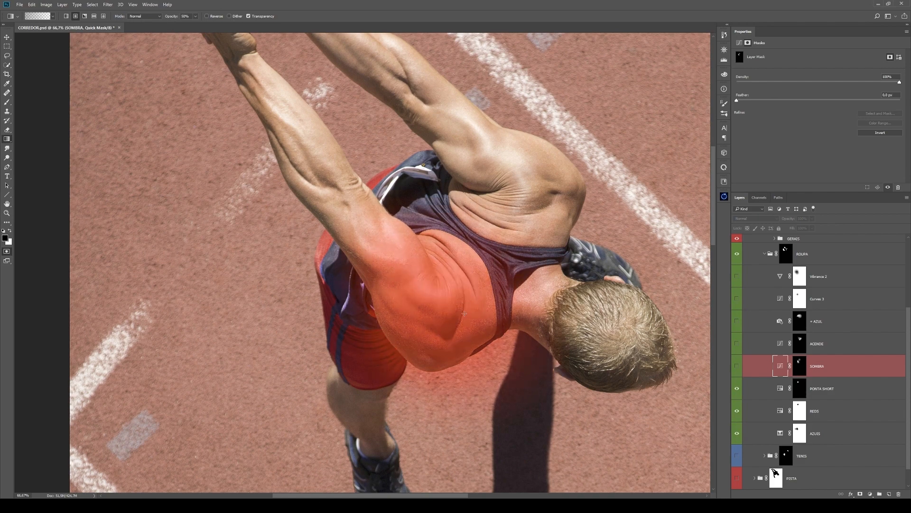
key(q)
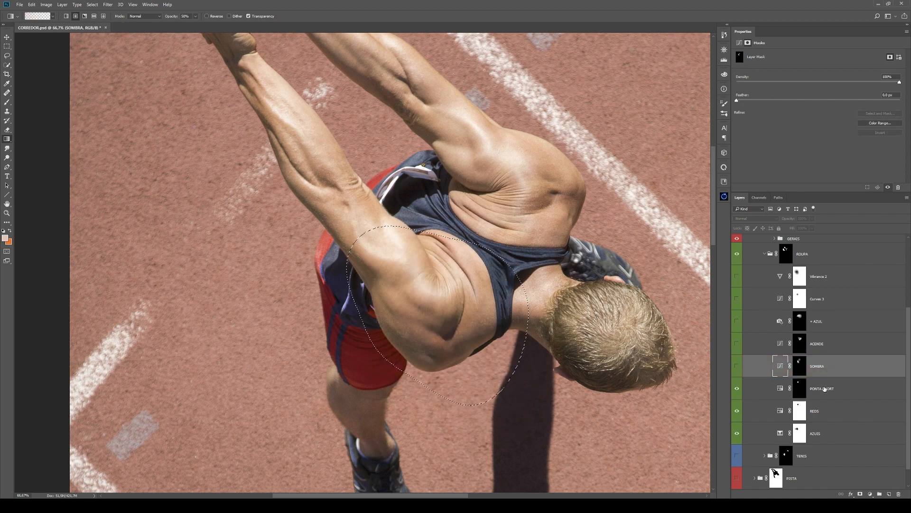
- Add a Curves adjustment layer masked by the selection above SOMBRA and lower the RGB curve's midtones to darken the clothes
click(869, 495)
click(868, 381)
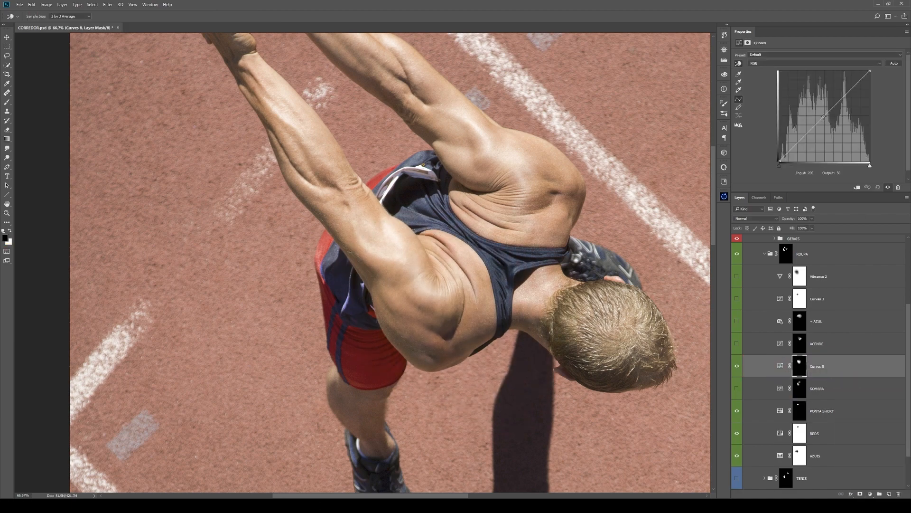
drag(822, 117, 820, 138)
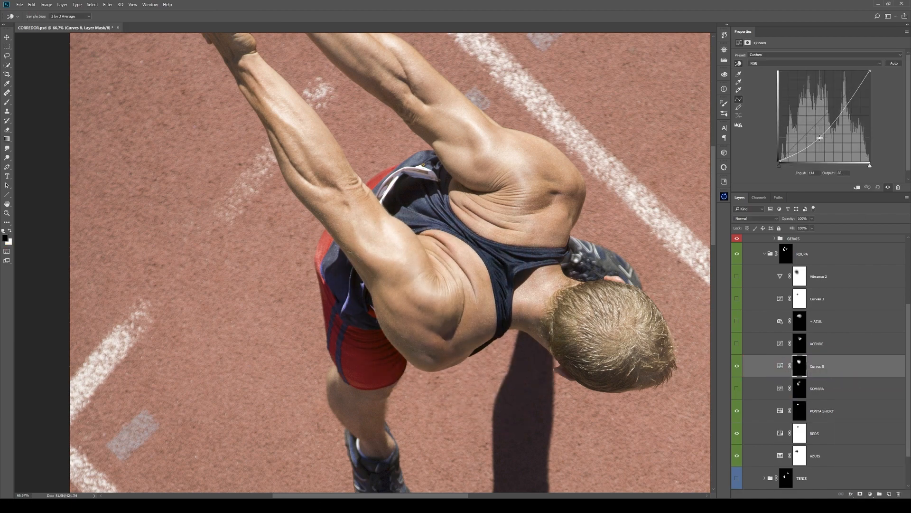
- Select the Brush tool and inspect the mask of the Curves 8 layer above SOMBRA
drag(394, 353, 378, 359)
key(b)
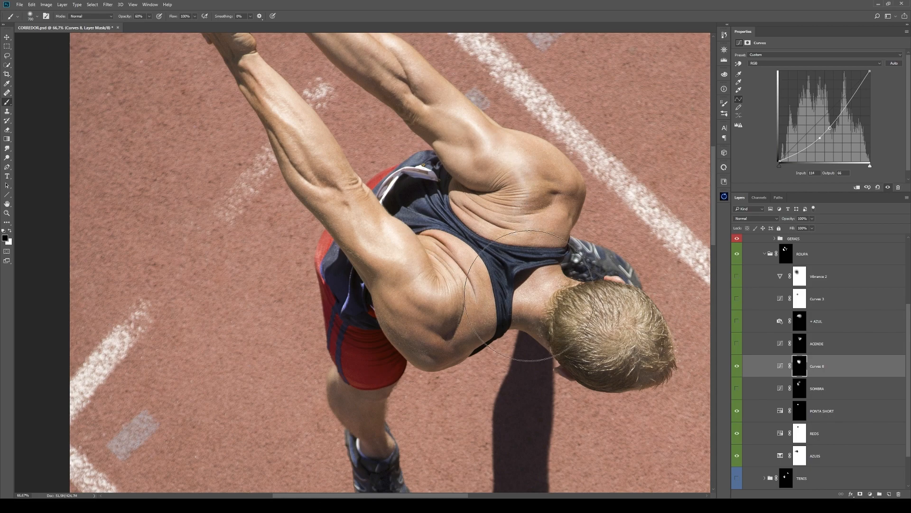
alt+click(801, 368)
alt+click(801, 369)
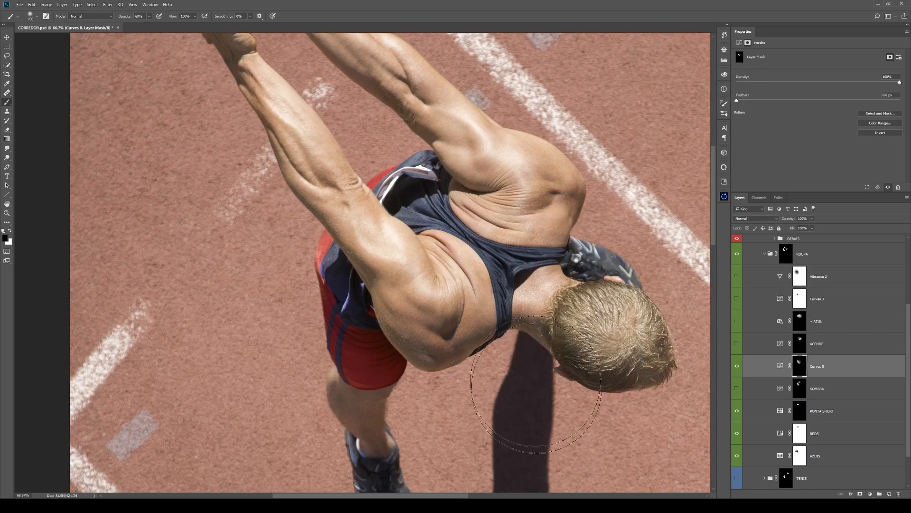
- Compare the darkened clothes with and without the Curves 8 layer at 50% zoom
click(737, 366)
key(z)
alt+click(535, 336)
click(738, 366)
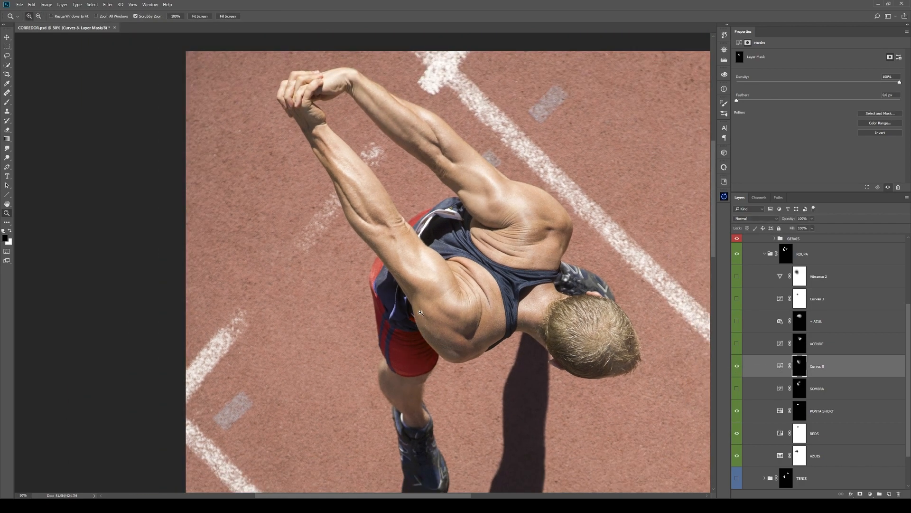
click(737, 366)
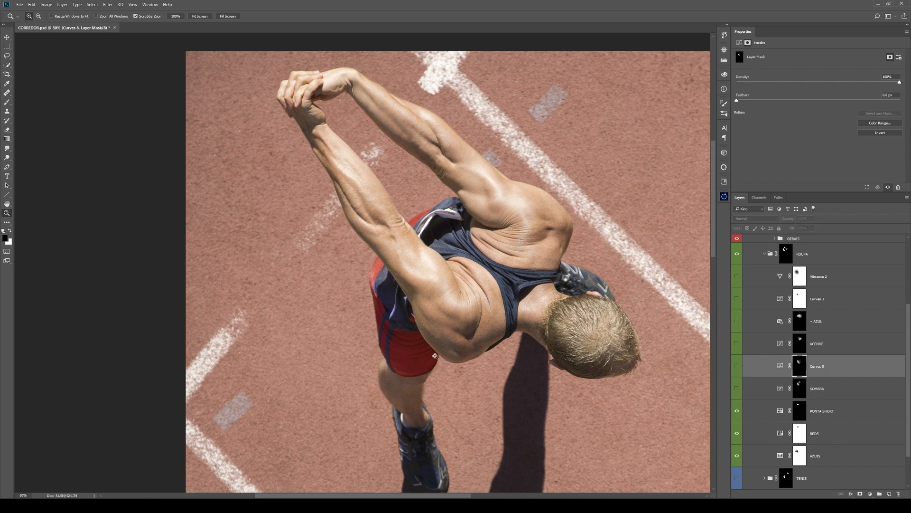
scroll(447, 337, down, 1)
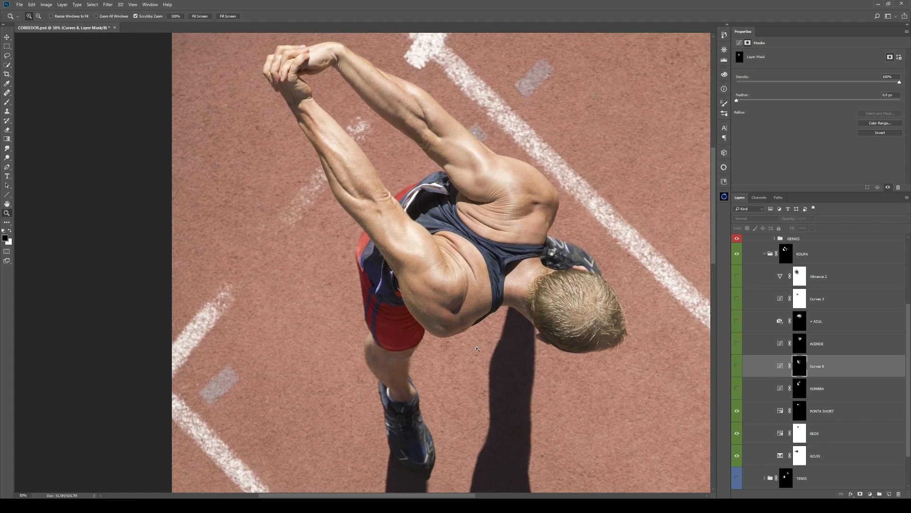
key(v)
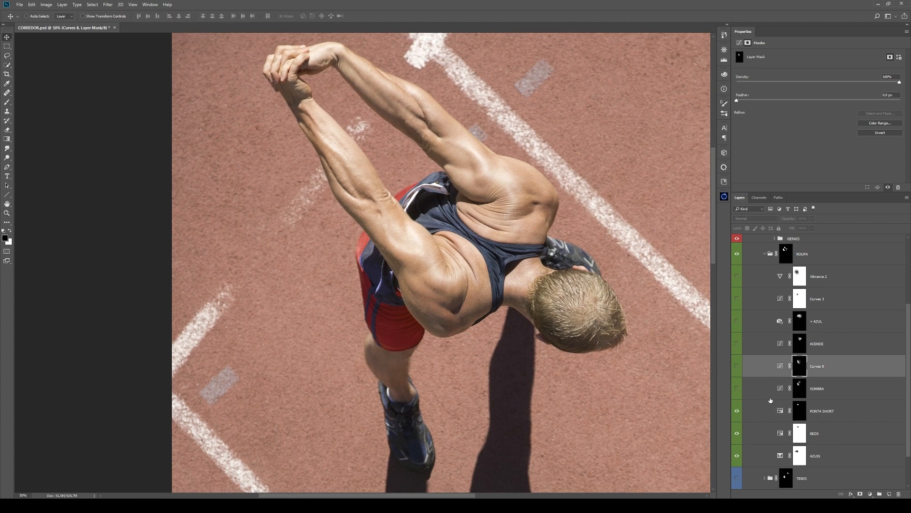
click(738, 367)
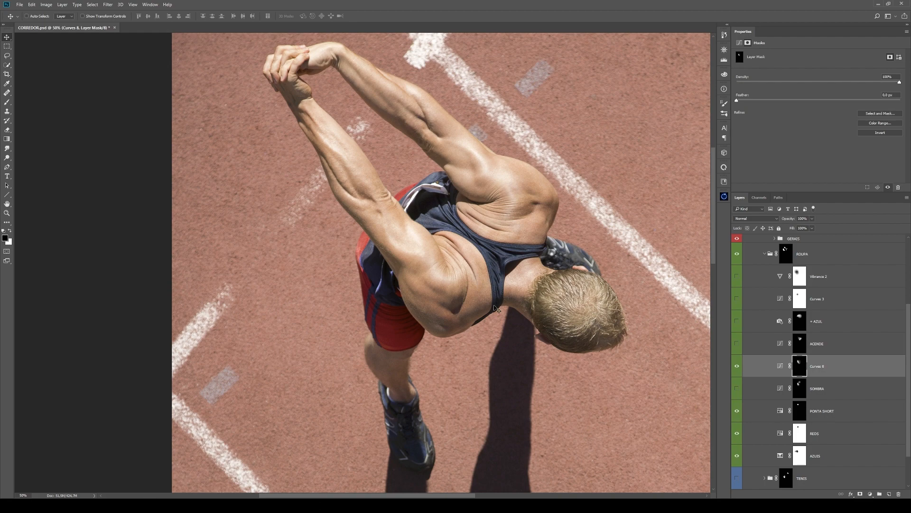
- Delete the Curves 8 layer and turn on the SOMBRA layer
key(Delete)
click(739, 367)
click(740, 367)
click(737, 366)
- Inspect the SOMBRA layer's mask and curve, and compare the image with and without it
alt+click(800, 366)
key(v)
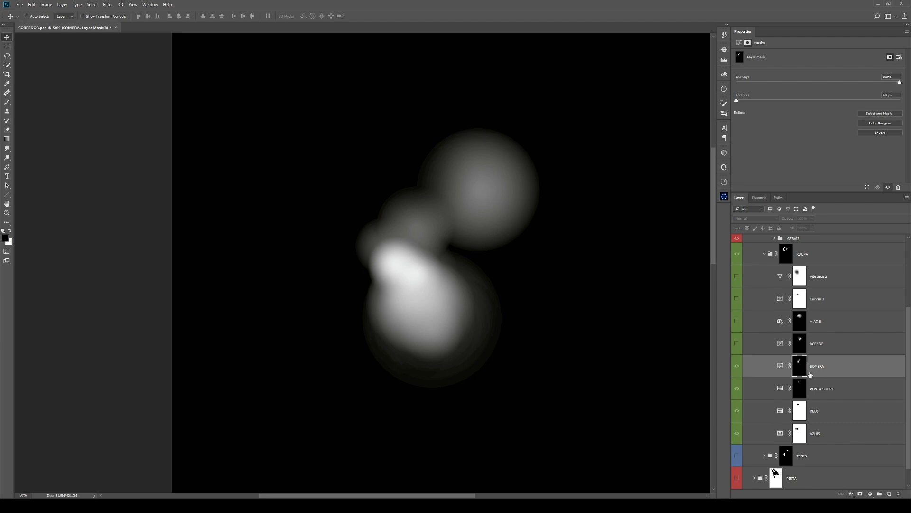
alt+click(798, 367)
click(780, 366)
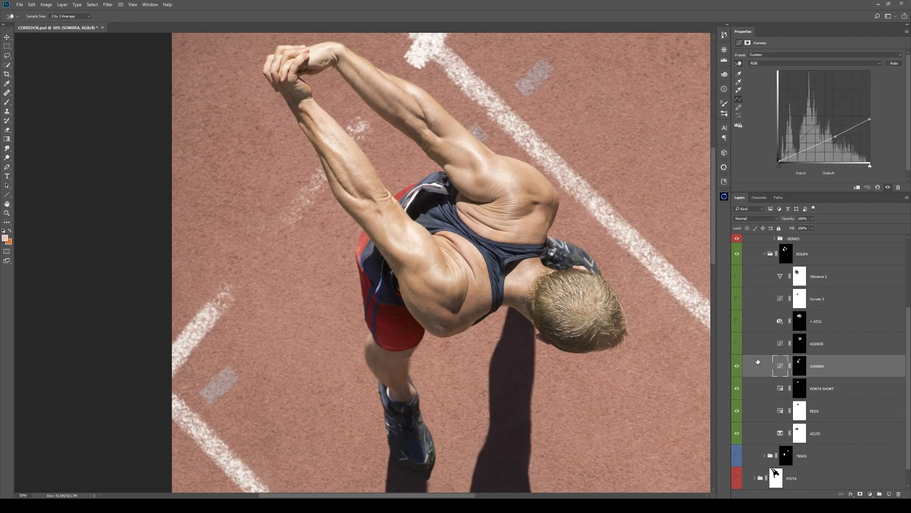
click(737, 366)
click(738, 366)
click(737, 366)
click(737, 366)
- Inspect the ACENDE layer's mask on its own and turn the layer on
key(v)
alt+click(800, 344)
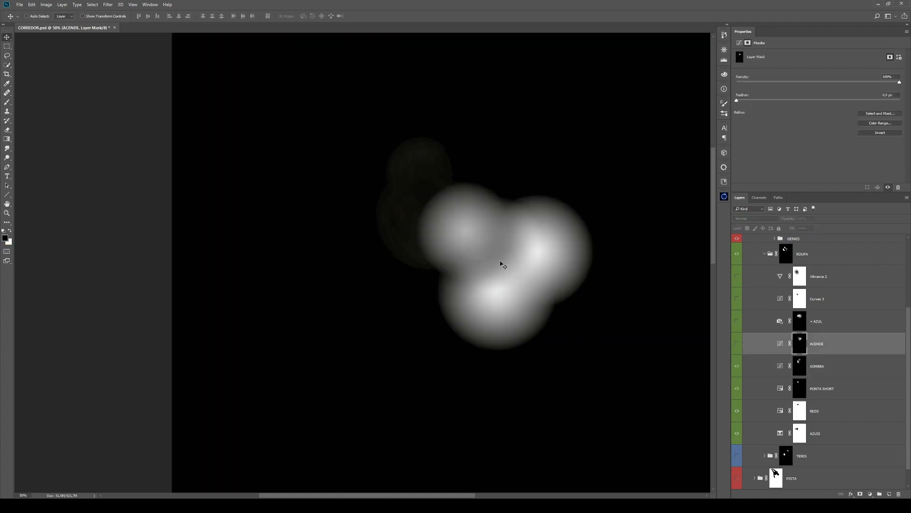
alt+click(800, 343)
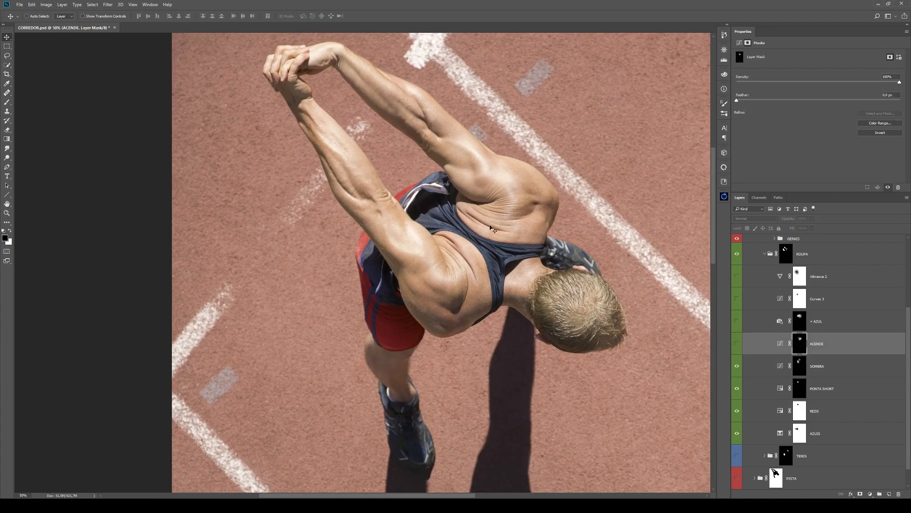
click(737, 344)
- Turn on the + AZUL layer and view its Photo Filter settings and filter list without changing them
click(738, 321)
click(796, 323)
click(779, 322)
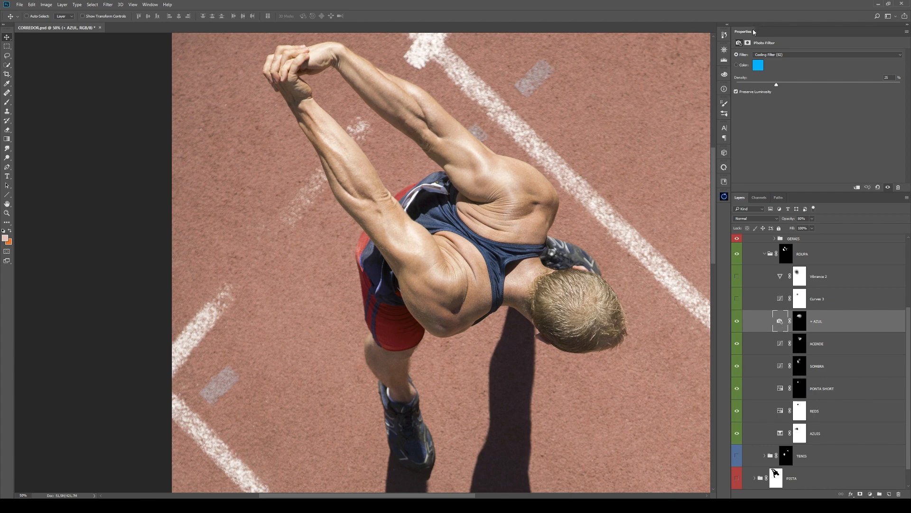
click(786, 54)
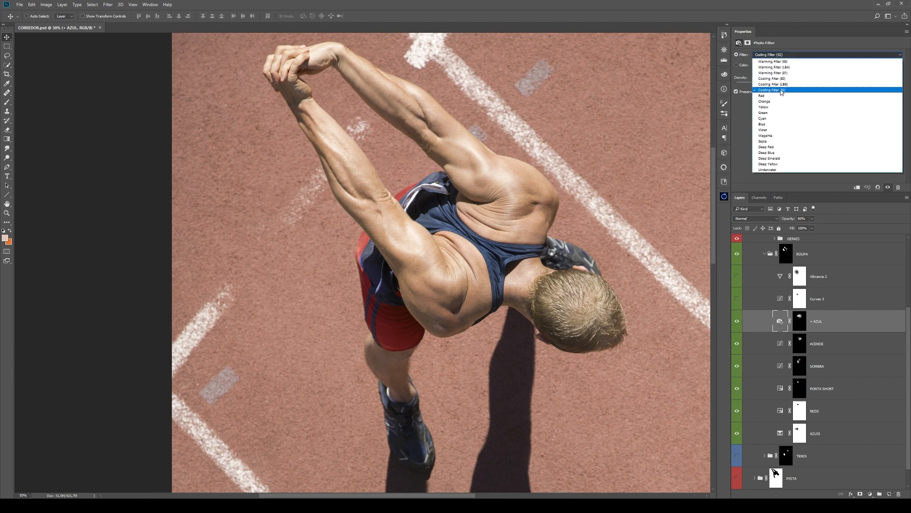
key(Escape)
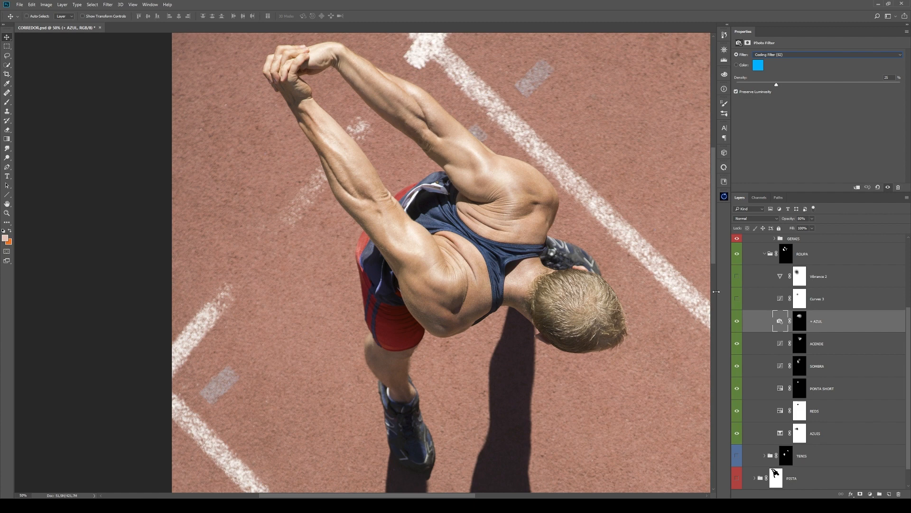
- Show the Curves 3 layer and compare the clothes with and without it at 100% zoom
click(828, 300)
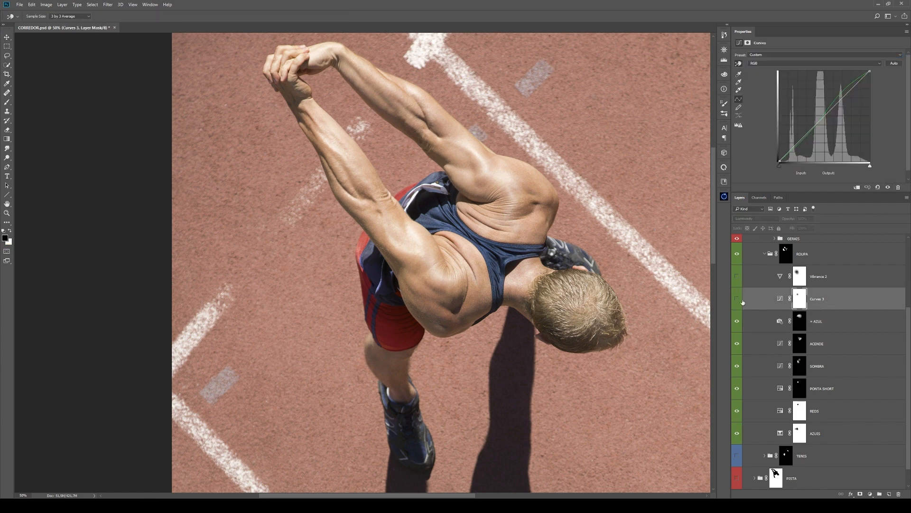
click(737, 300)
key(z)
click(488, 242)
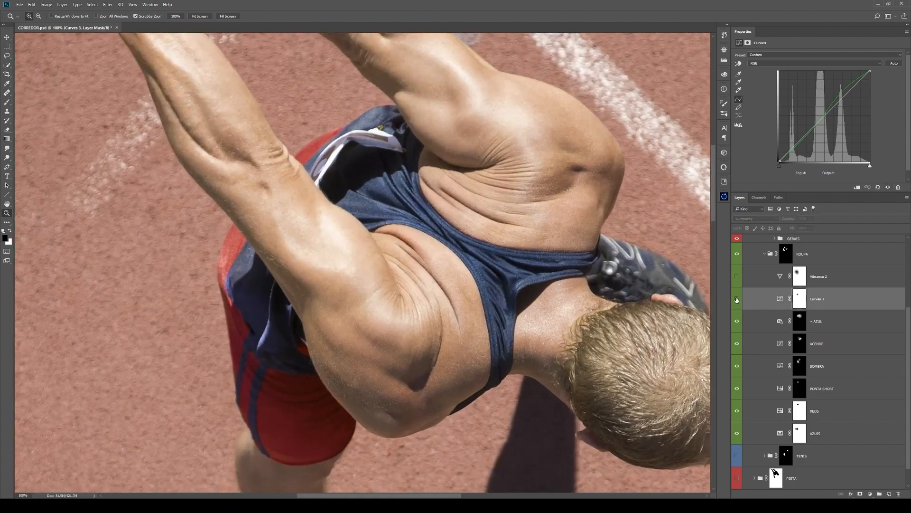
click(501, 262)
click(737, 300)
click(738, 300)
drag(529, 287, 492, 274)
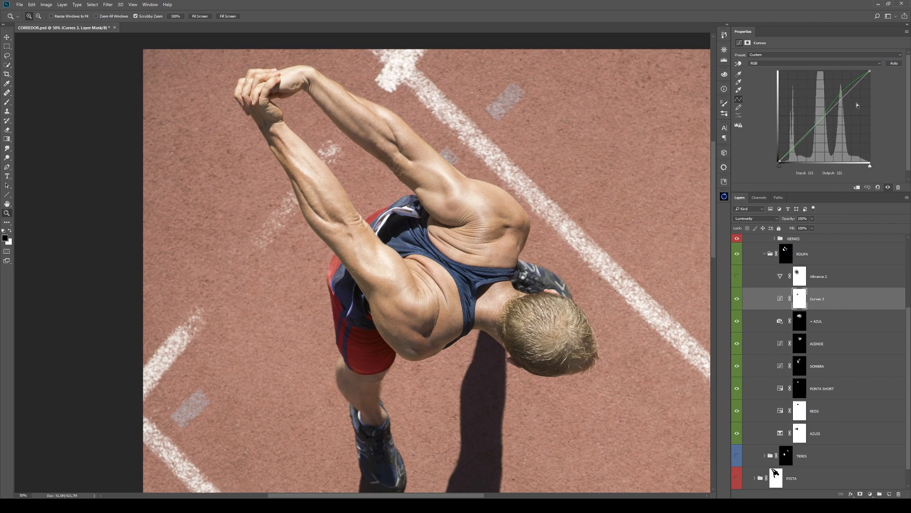
- Look at the channel list of the Curves 3 layer and hide the layer
click(765, 63)
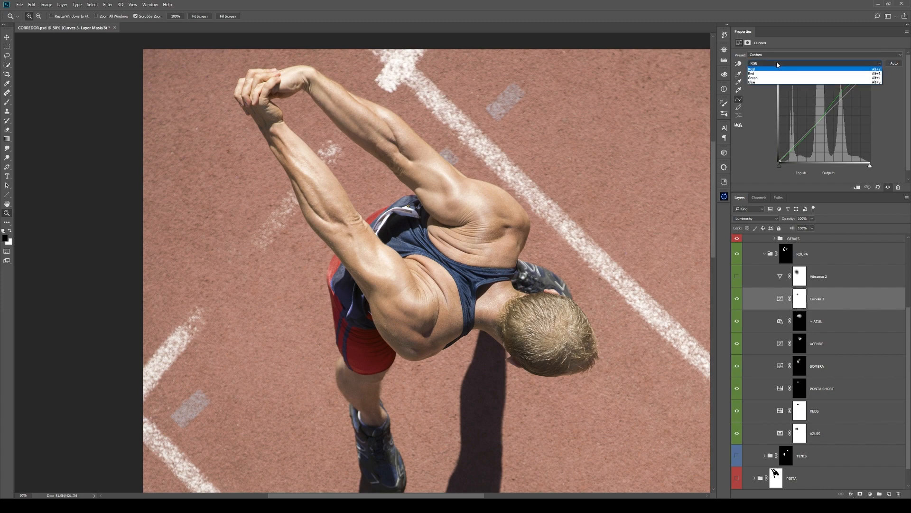
click(840, 49)
click(739, 298)
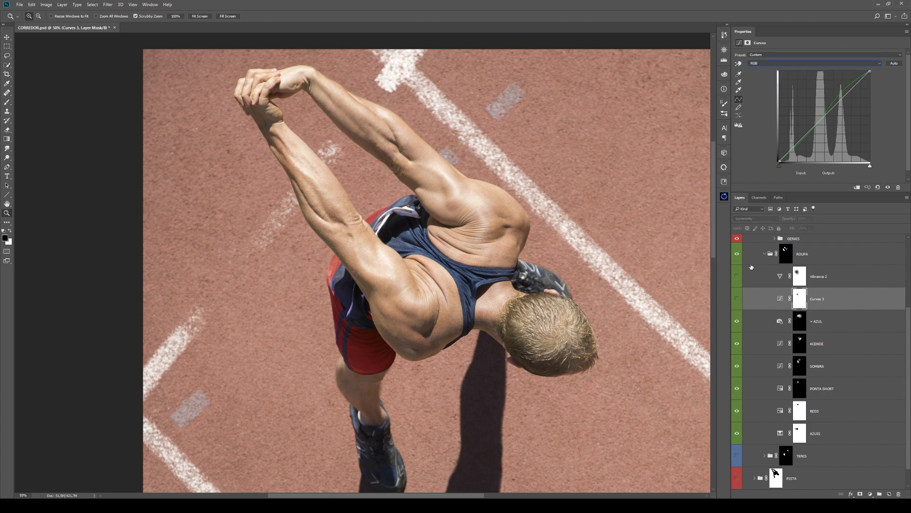
- Collapse the ROUPA group and add a Curves adjustment layer above SHARPEN in the PELE group with an S-shaped RGB curve
click(765, 254)
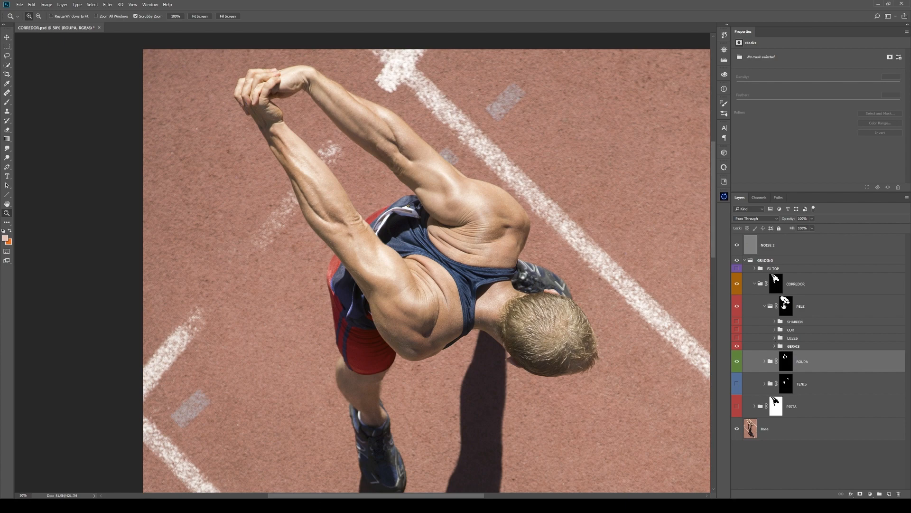
click(803, 323)
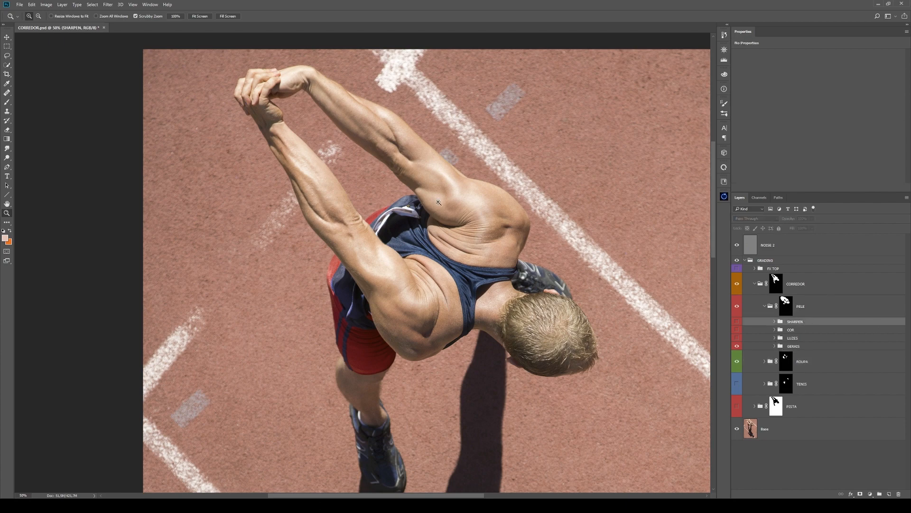
click(870, 493)
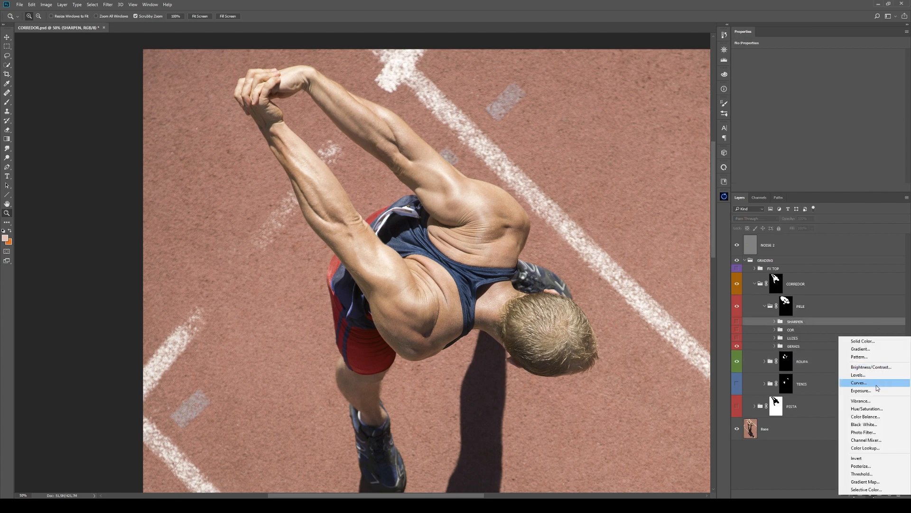
click(877, 385)
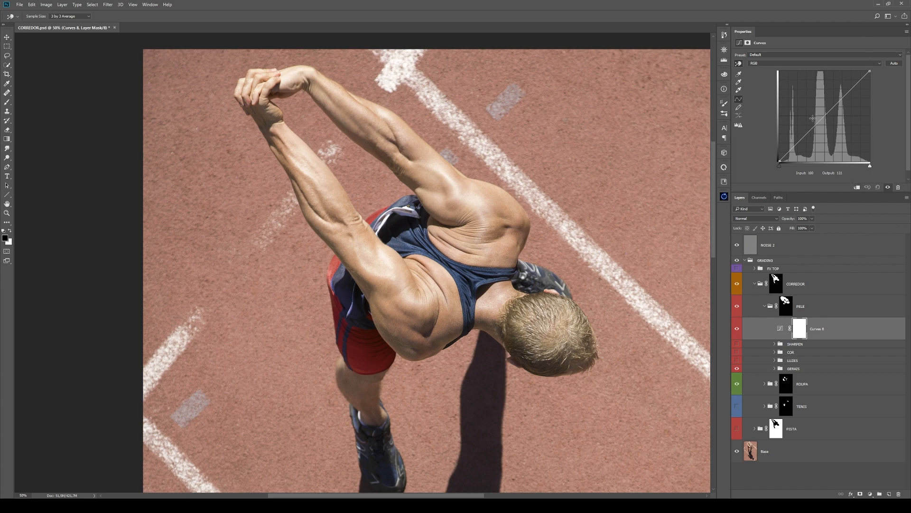
drag(807, 134, 807, 145)
drag(852, 96, 844, 90)
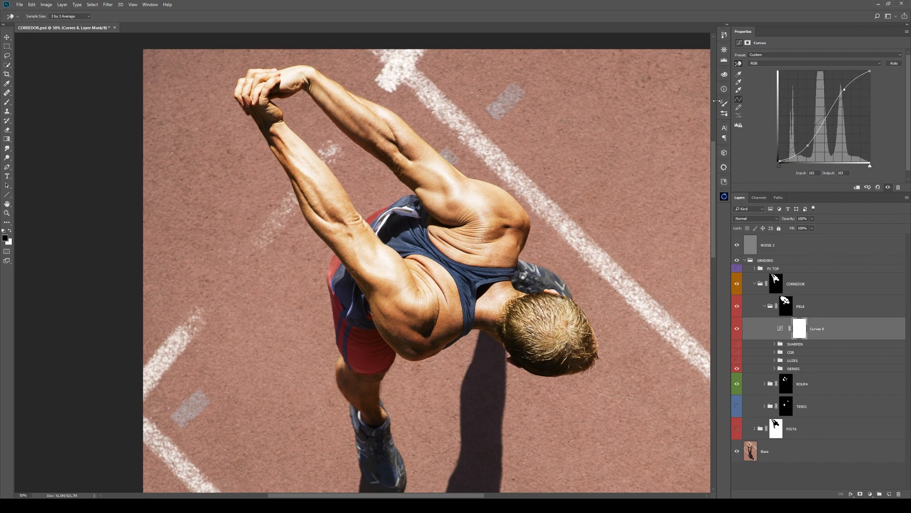
- Refine the S-curve's two points, brightening the highlights to about input 167, output 205 and adjusting the shadow point
drag(844, 89, 829, 91)
drag(809, 144, 803, 142)
drag(829, 91, 840, 88)
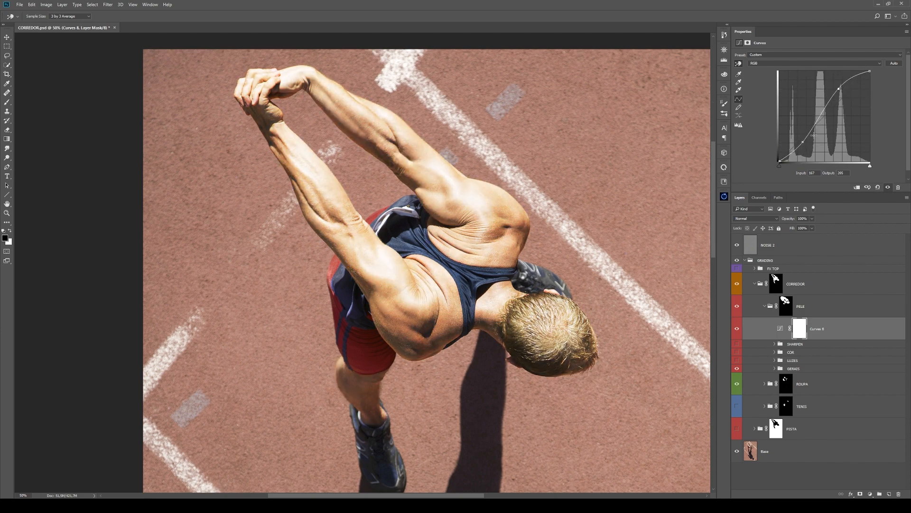
key(v)
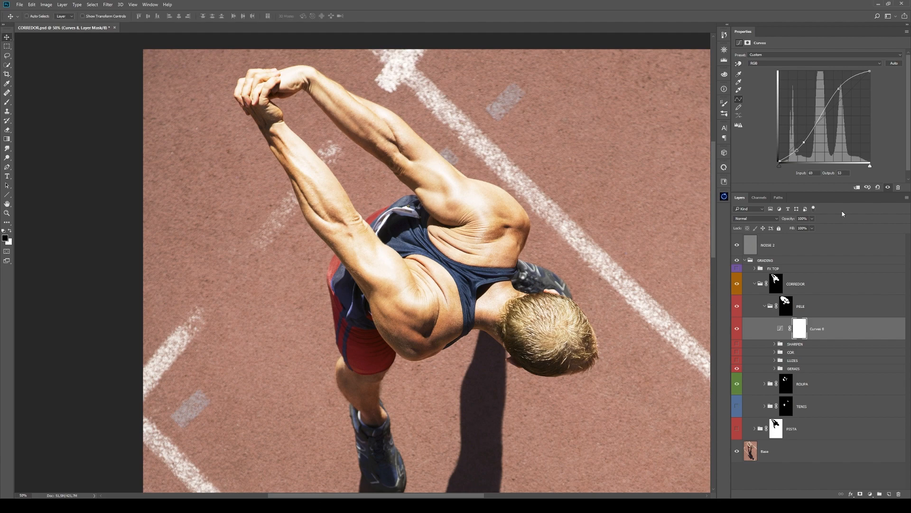
- Try the Luminosity blend mode on the S-curve layer and undo it
click(764, 218)
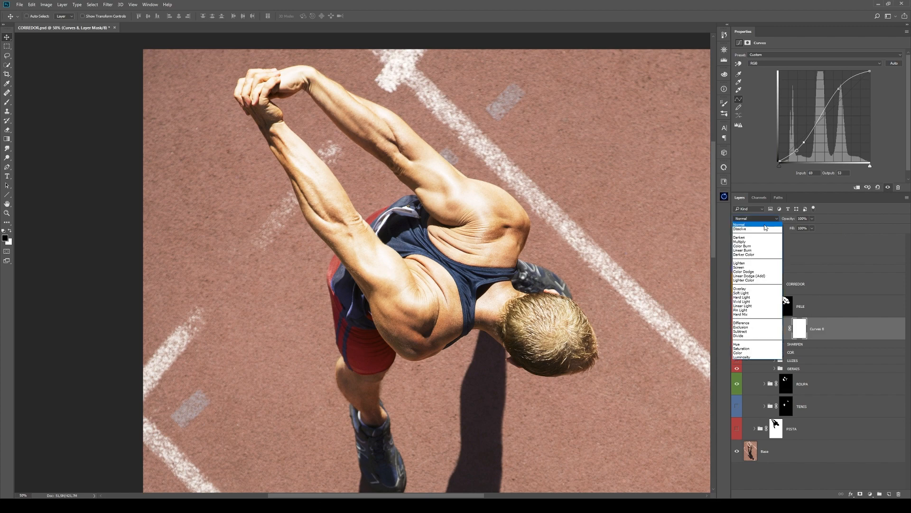
click(747, 358)
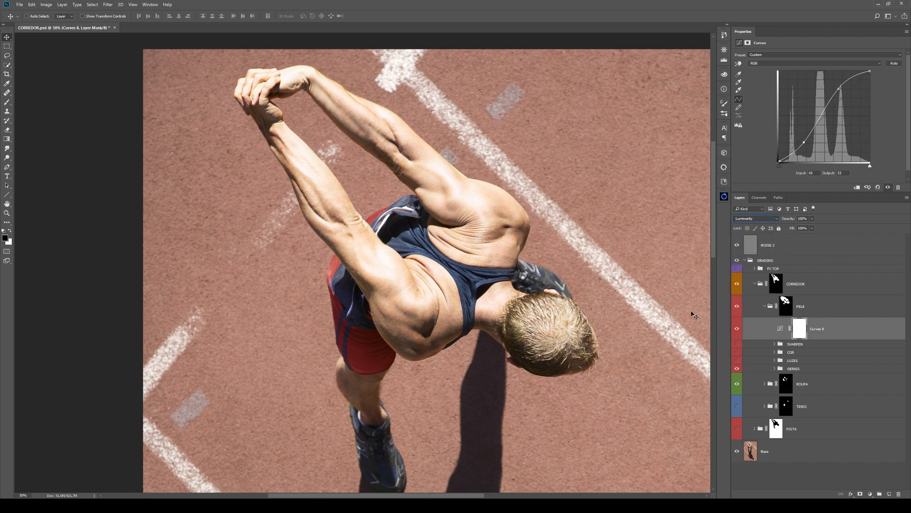
key(ctrl+z)
- Hide the S-curve layer and add a second Curves adjustment layer above it in Luminosity blend mode
click(736, 329)
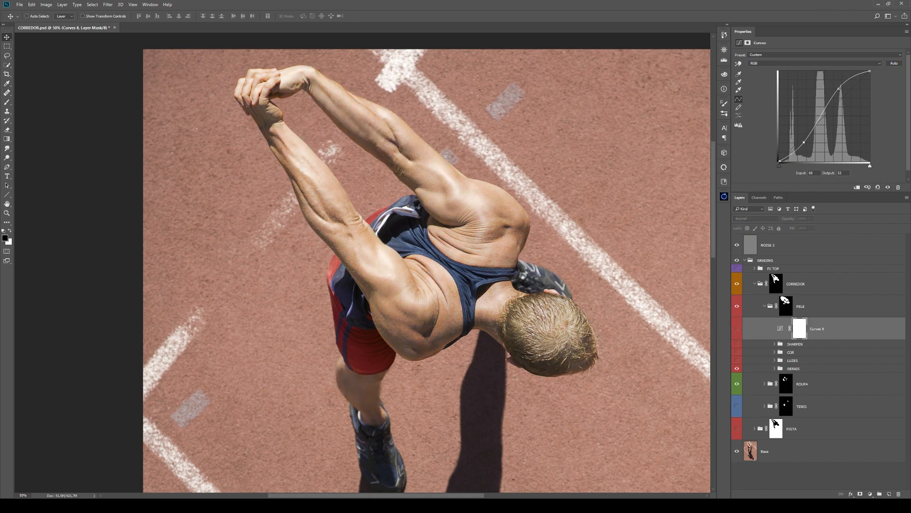
click(870, 494)
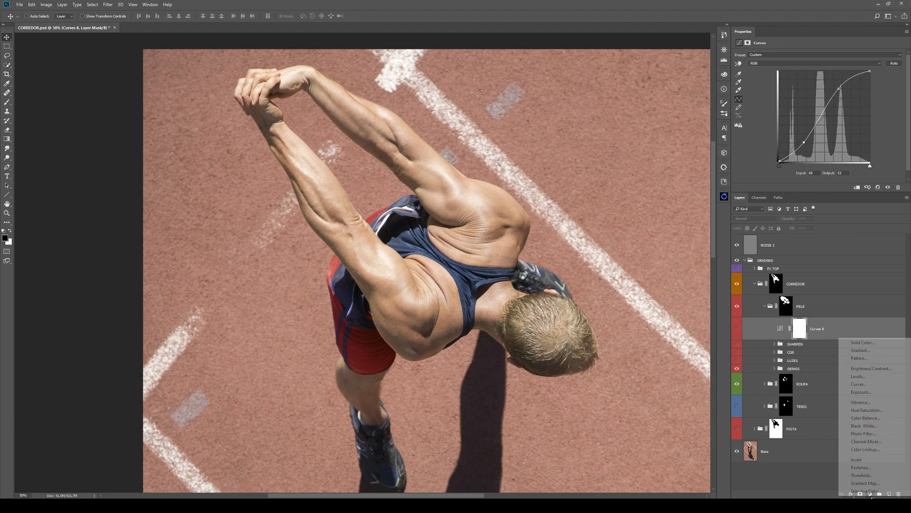
click(862, 388)
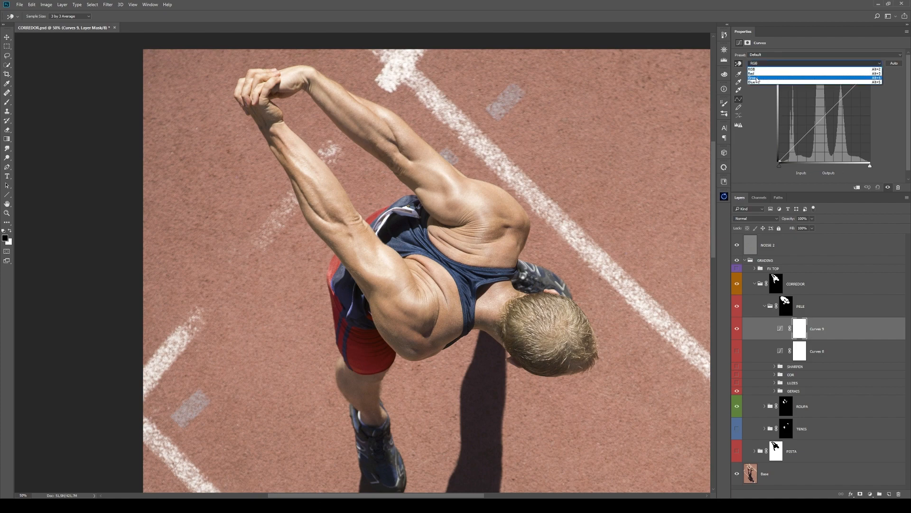
key(Escape)
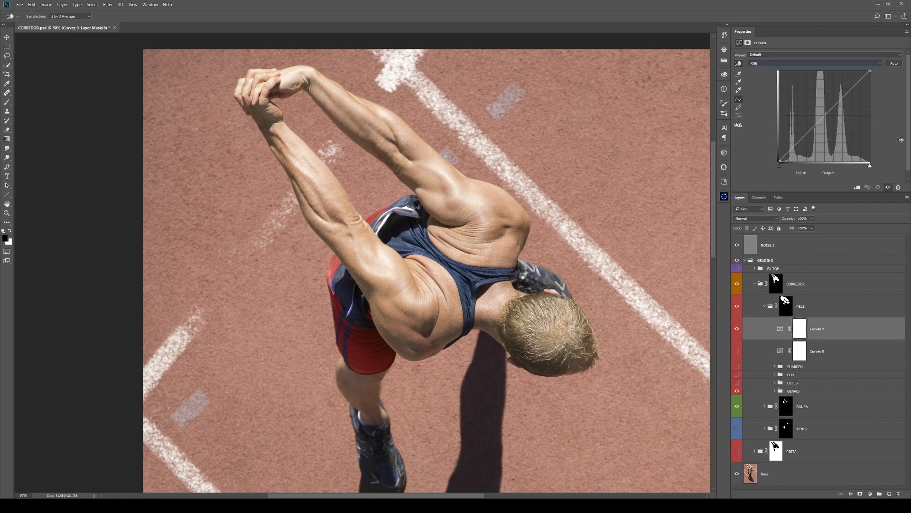
click(755, 218)
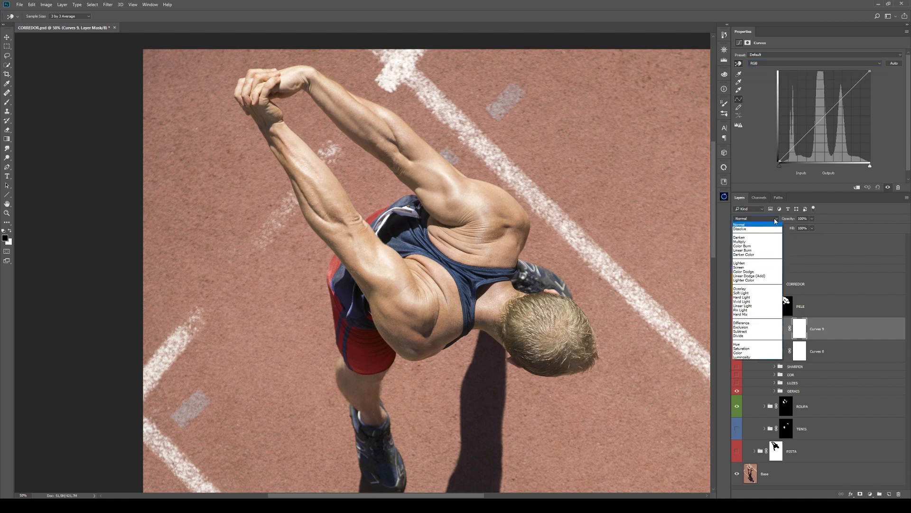
click(742, 357)
- Shape the new Curves layer's Green channel into a gentle S-curve to add contrast
click(781, 63)
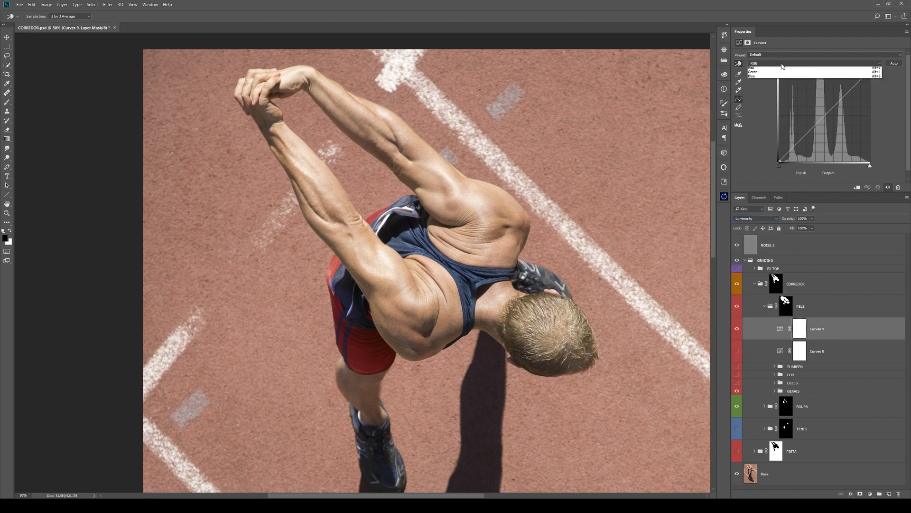
click(771, 79)
drag(814, 128, 834, 104)
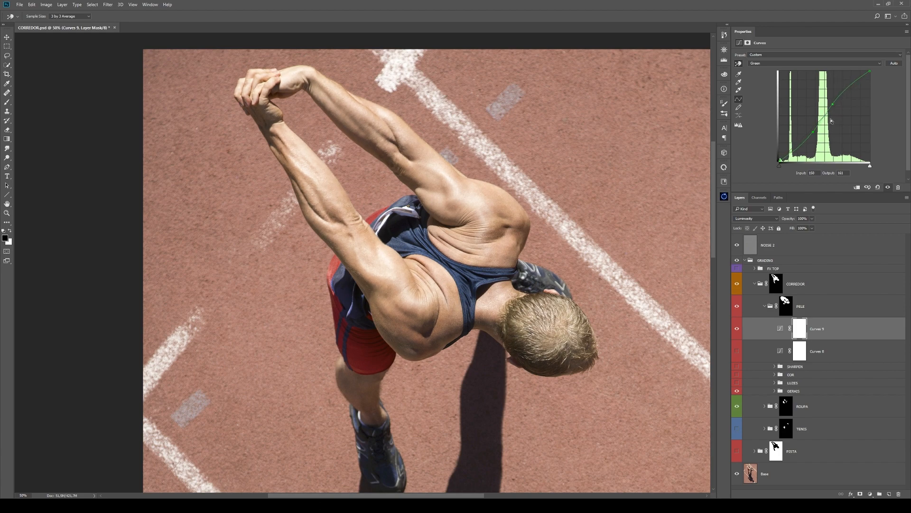
- Nudge the Green curve's highlight point and inspect the Red, Green and Blue channels individually, returning to the RGB composite in the layer list
drag(833, 104, 831, 105)
click(759, 198)
click(771, 251)
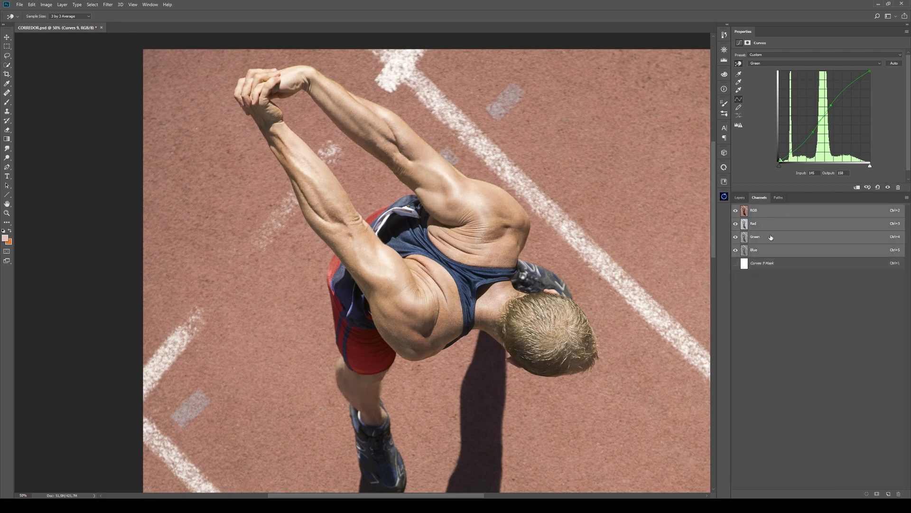
click(766, 238)
click(767, 224)
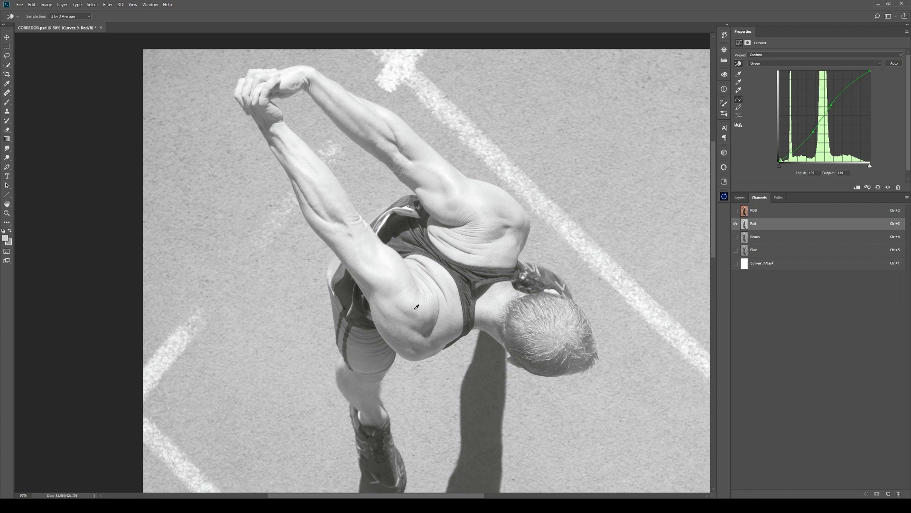
click(759, 237)
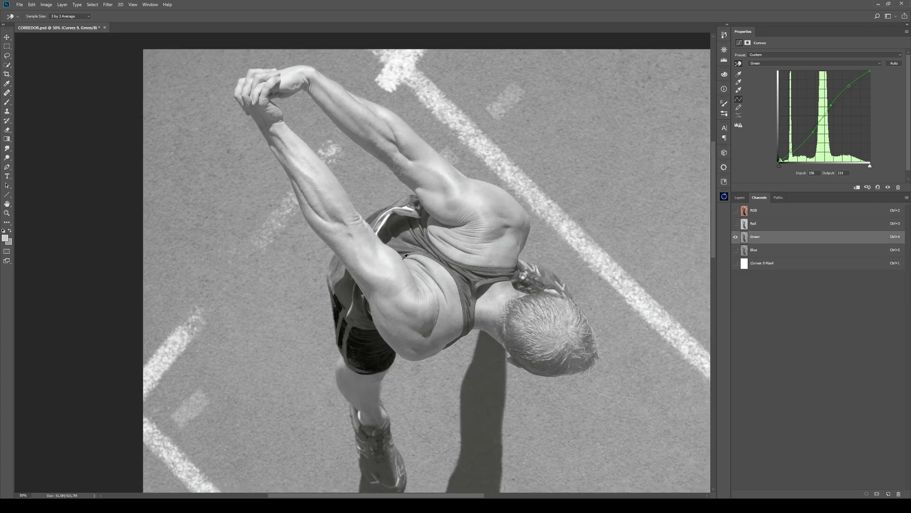
click(759, 250)
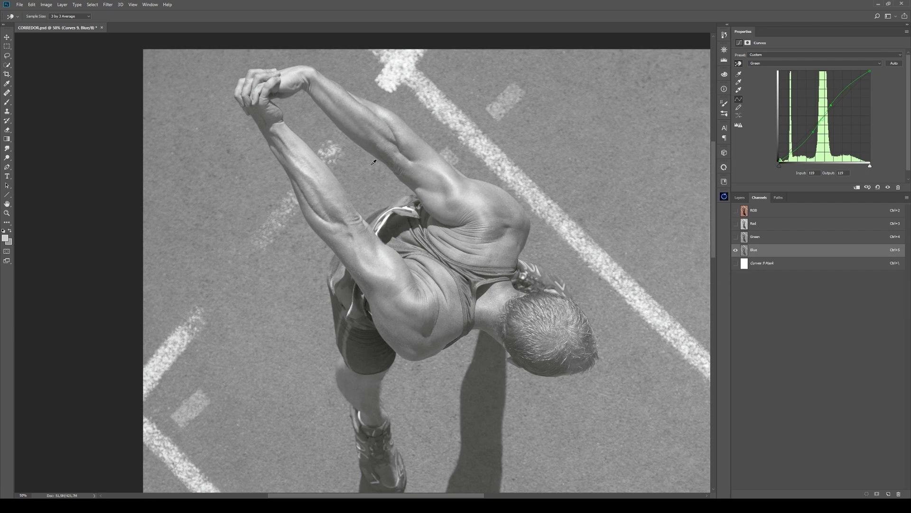
click(779, 212)
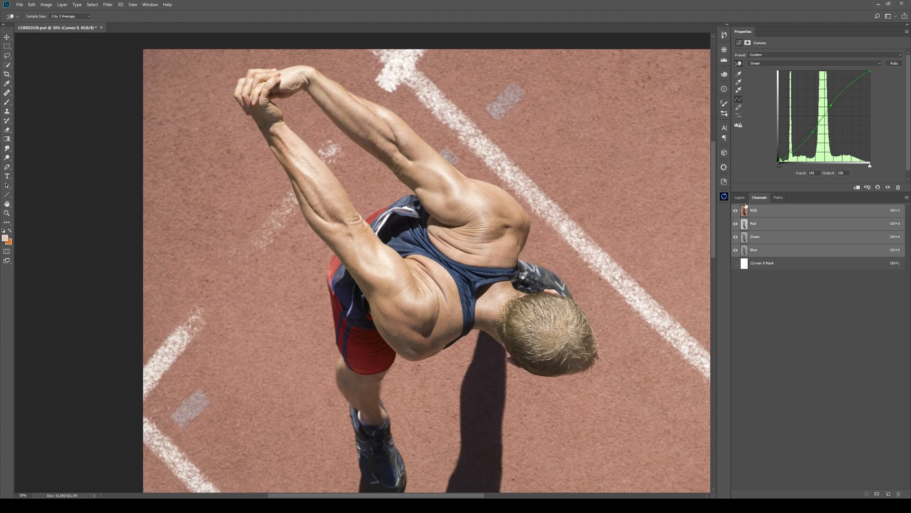
click(744, 201)
- Compare the skin under the RGB S-curve layer and the Luminosity Curves layer by showing one at a time, ending on the Luminosity layer
click(737, 334)
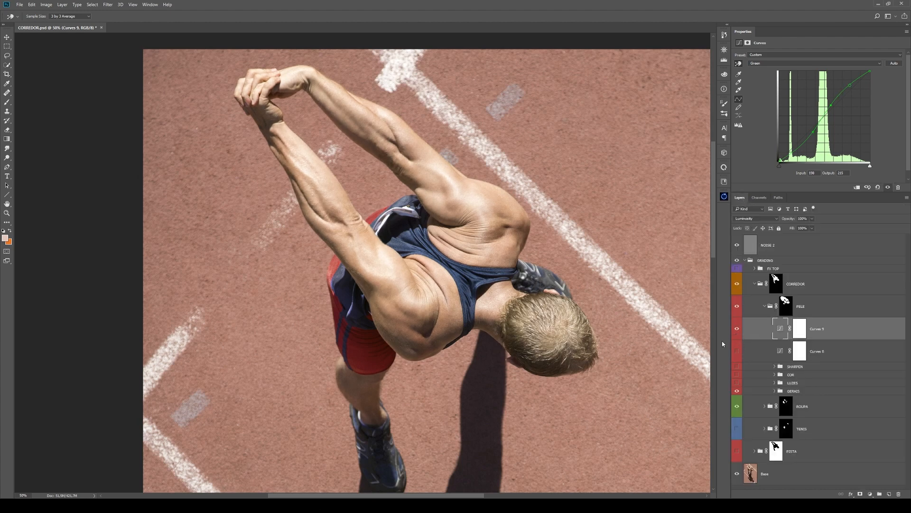
click(734, 336)
click(737, 351)
click(815, 354)
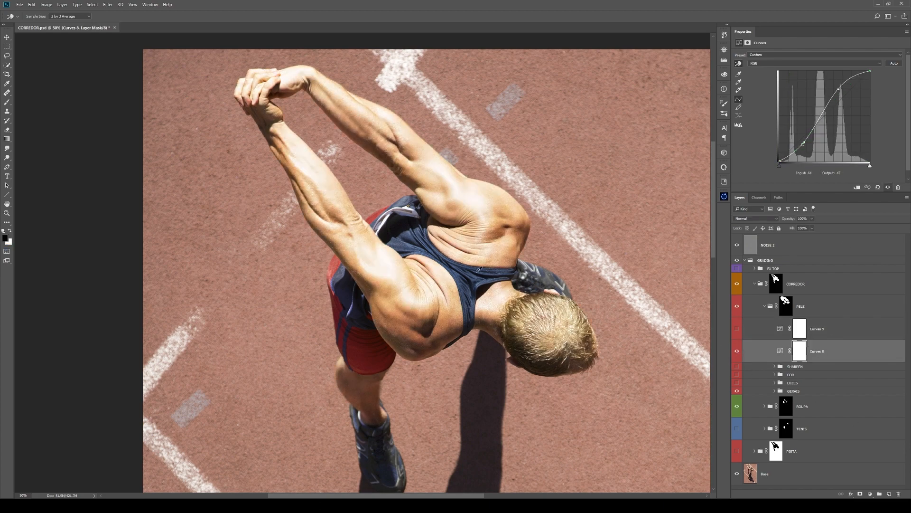
click(738, 352)
click(737, 329)
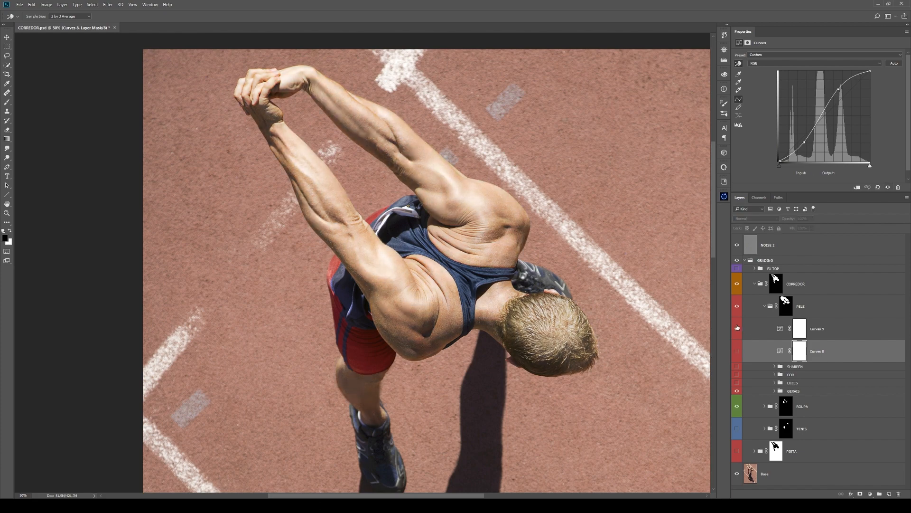
click(764, 335)
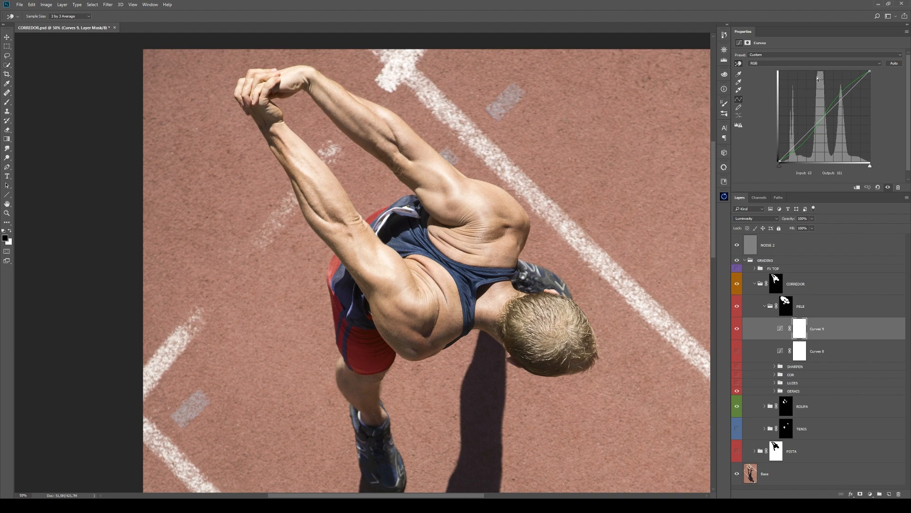
- Display the Luminosity Curves layer's Green curve, compare the skin with and without it, and hide the layer
key(alt+4)
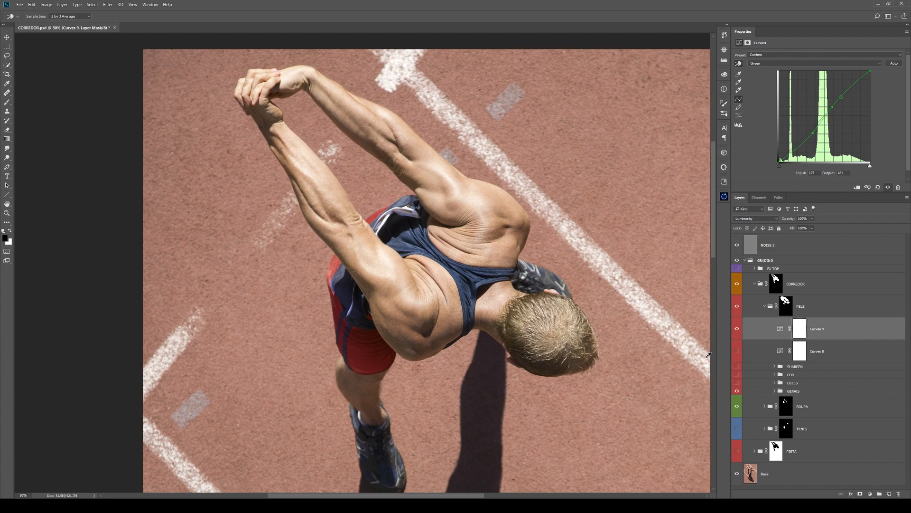
click(740, 337)
click(740, 337)
click(737, 329)
key(v)
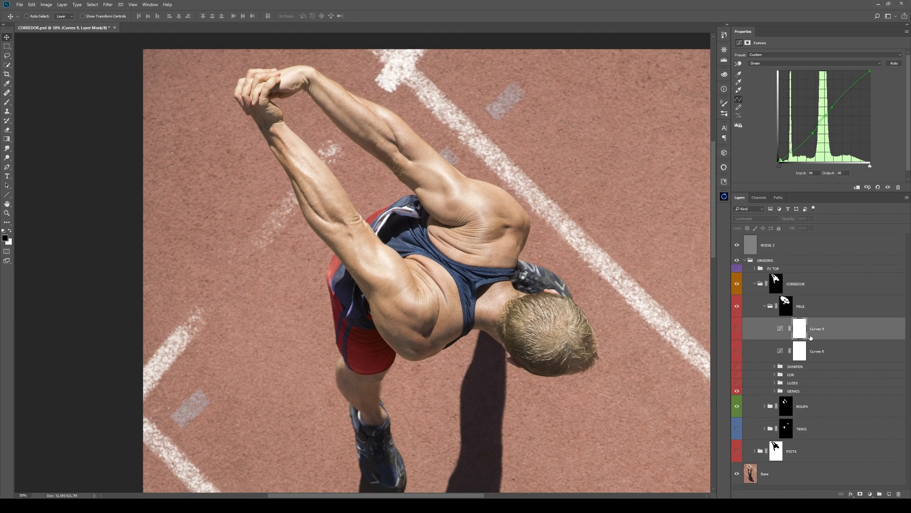
- Add a Hue/Saturation adjustment layer above the hidden Curves layers in the PELE group and set its saturation to -100
click(870, 494)
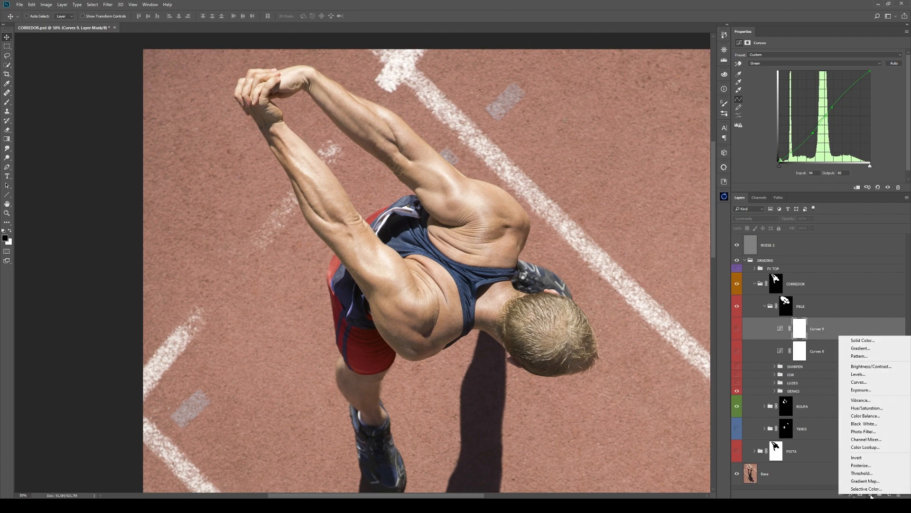
click(867, 408)
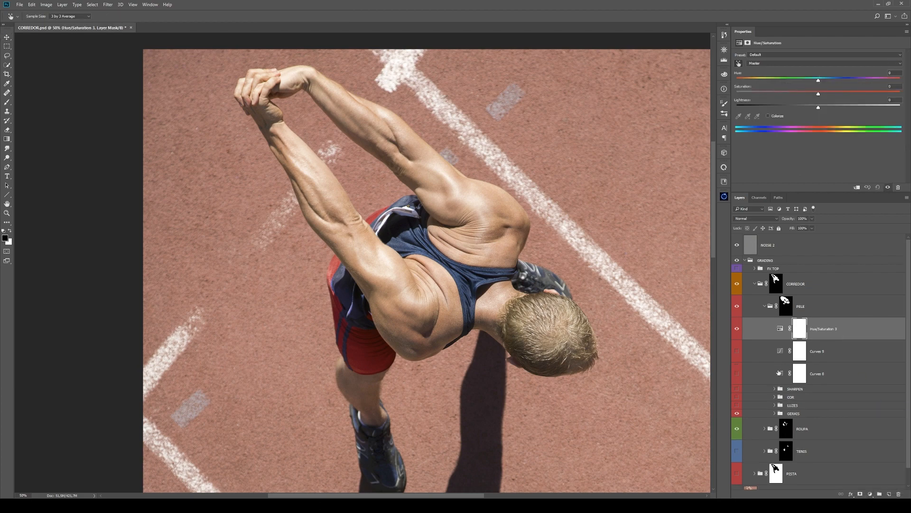
drag(819, 94, 737, 95)
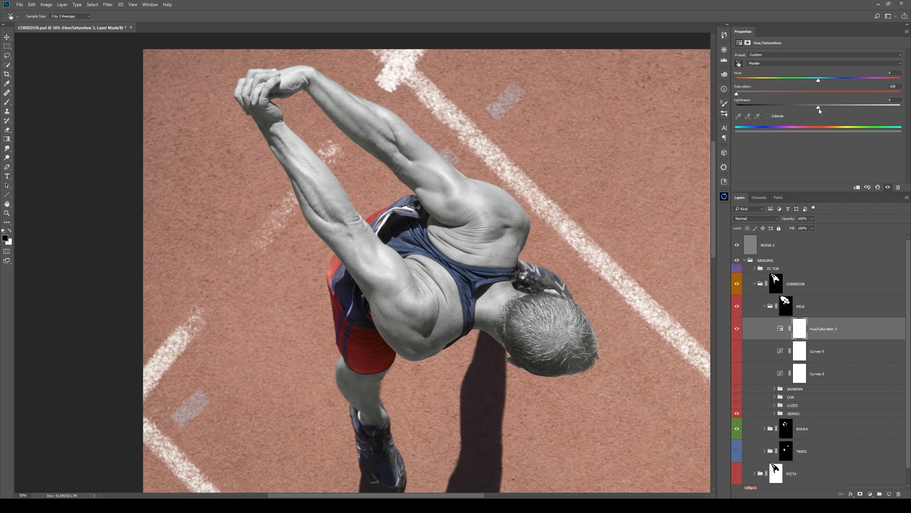
- Try brightening and darkening the desaturated skin with Lightness, and undo the changes
drag(821, 108, 826, 109)
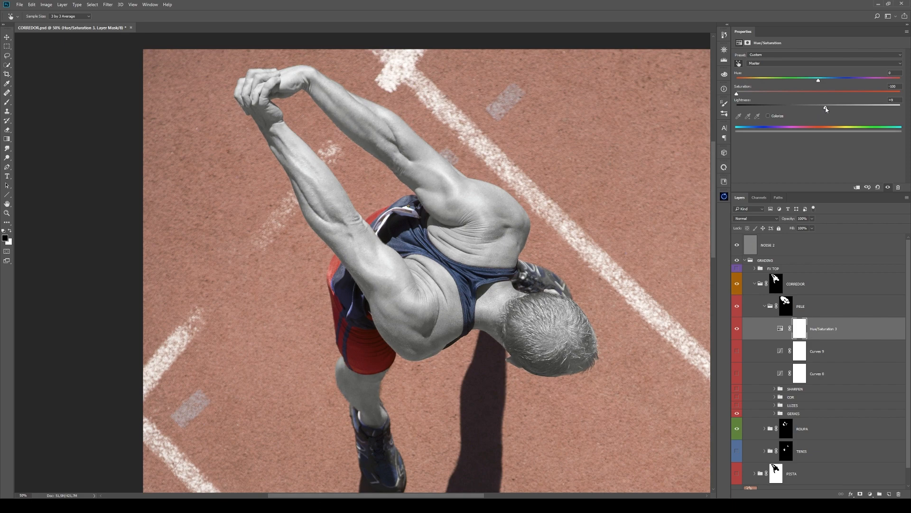
key(ctrl+z)
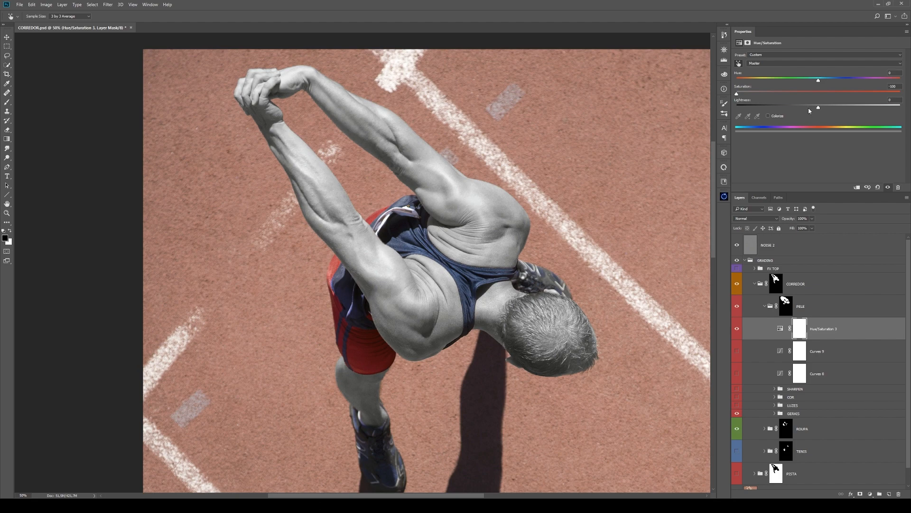
drag(819, 112, 813, 111)
- Set the Hue/Saturation layer's blend mode to Soft Light and its saturation to -54
click(753, 219)
click(747, 294)
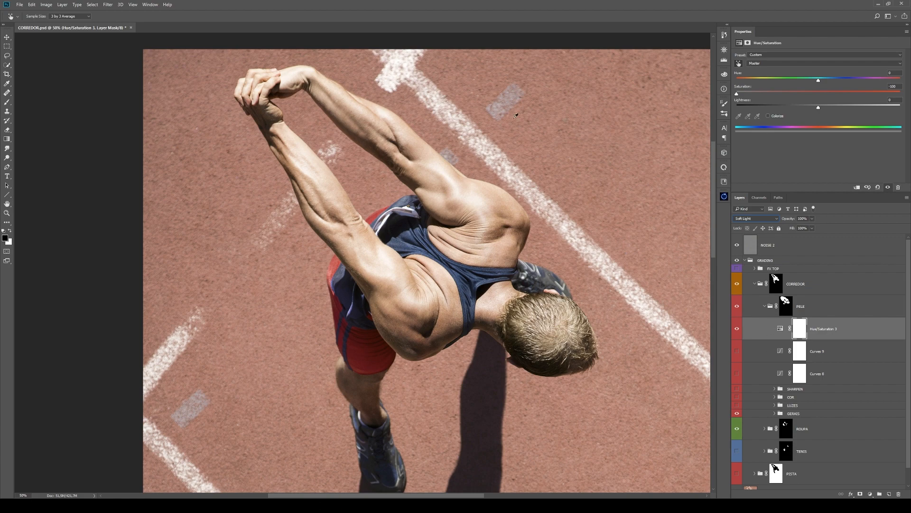
drag(736, 95, 775, 95)
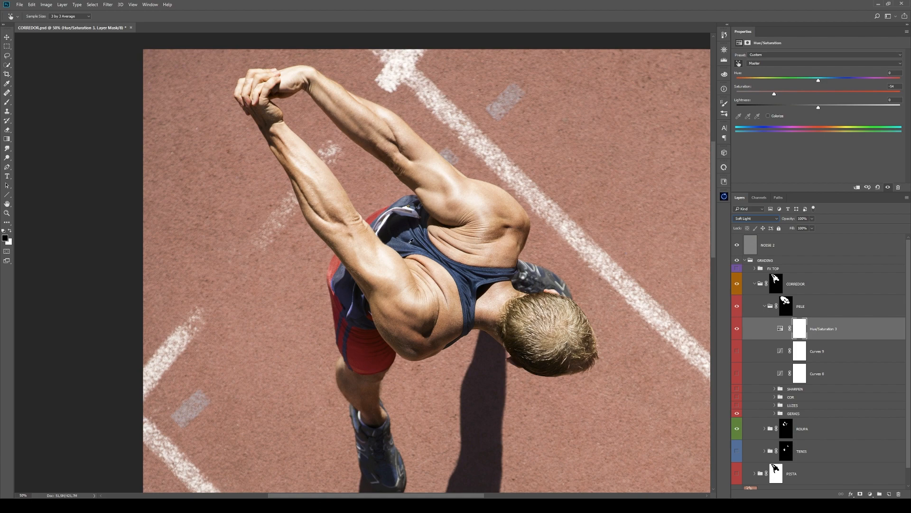
- Compare the skin with and without the Hue/Saturation layer, and try reducing its opacity and its fill
click(859, 346)
click(832, 329)
key(v)
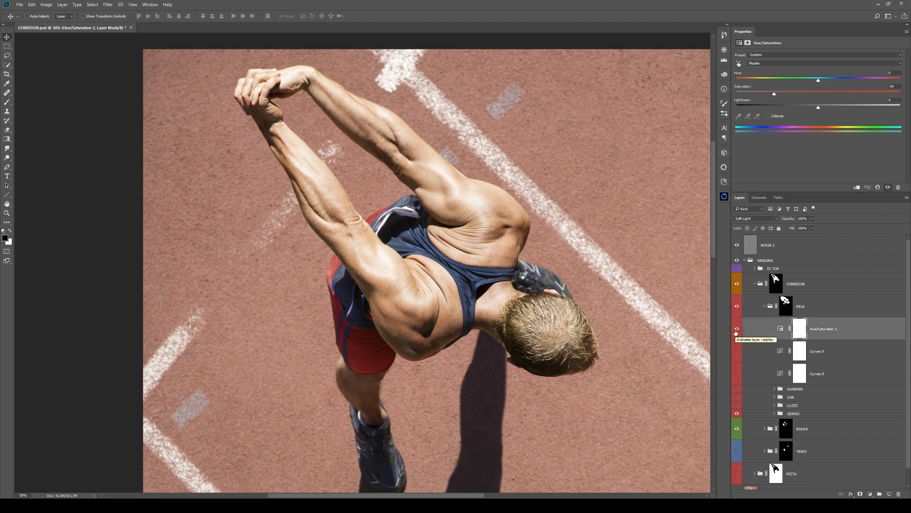
click(737, 329)
click(737, 329)
drag(789, 219, 777, 224)
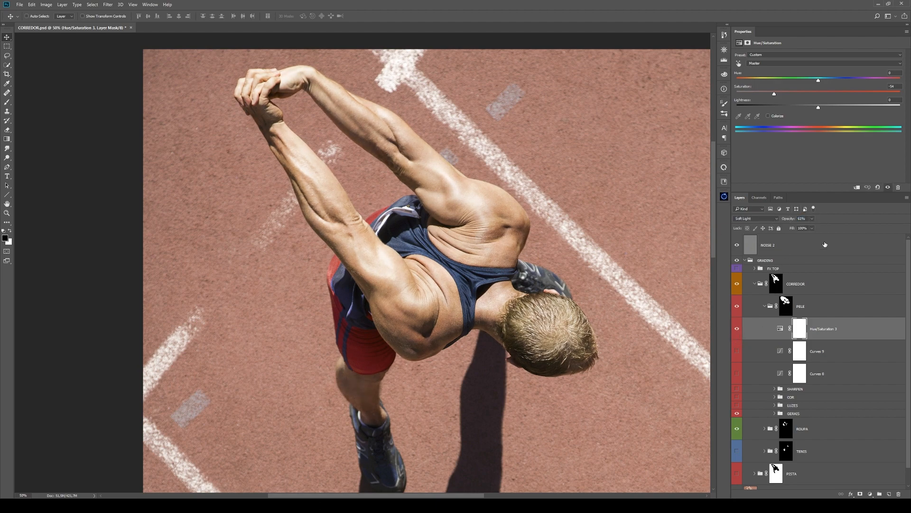
mouse_move(787, 220)
mouse_down()
mouse_move(807, 220)
mouse_move(774, 232)
mouse_up()
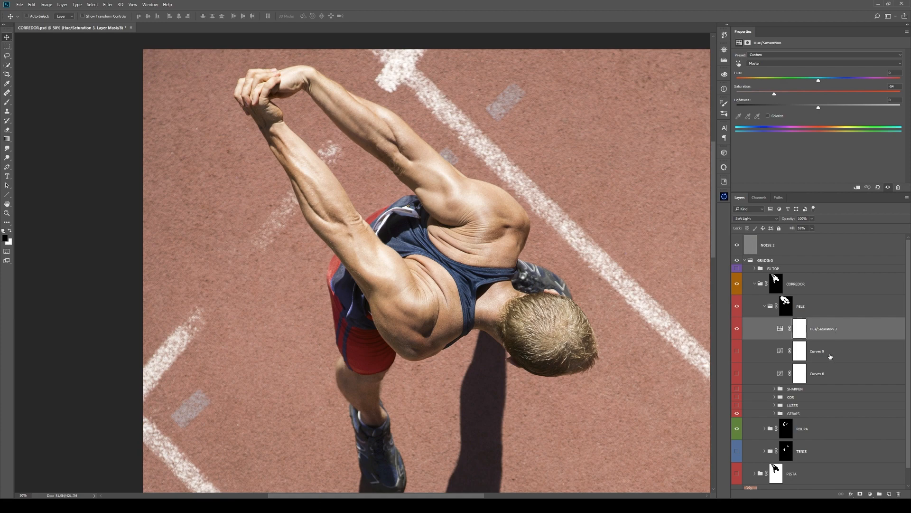
- Delete the Hue/Saturation layer and the two Curves test layers from the PELE group
click(828, 383)
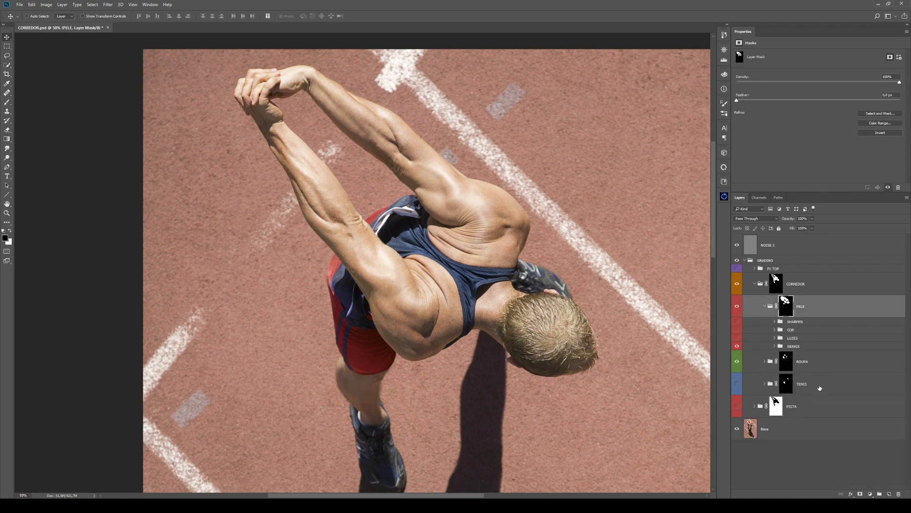
- Select the TENIS group and compare the shoes at 100% zoom with the group shown and hidden
click(820, 389)
scroll(557, 403, down, 2)
scroll(556, 402, right, 1)
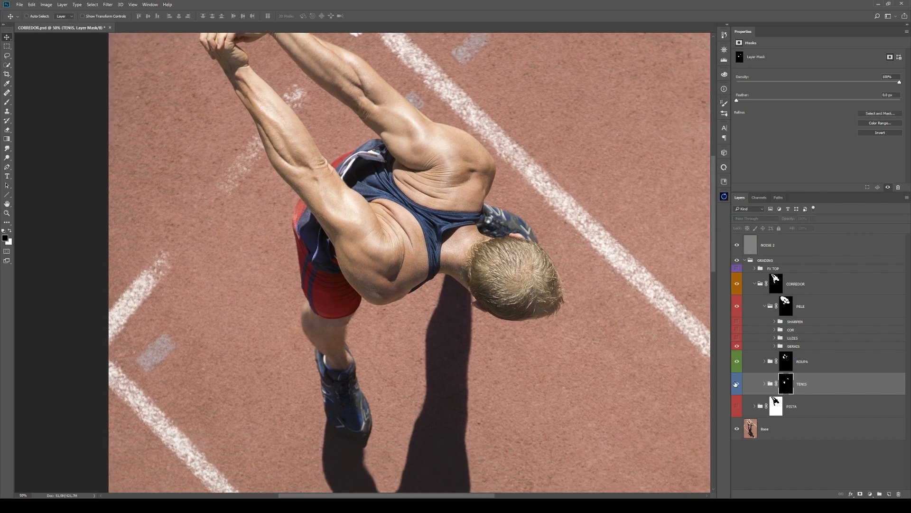
key(z)
click(522, 237)
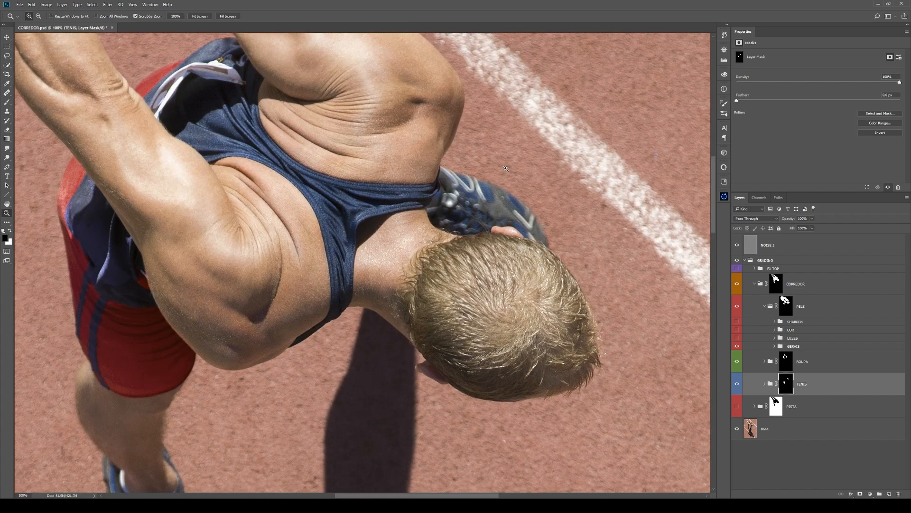
drag(280, 422, 419, 214)
click(737, 384)
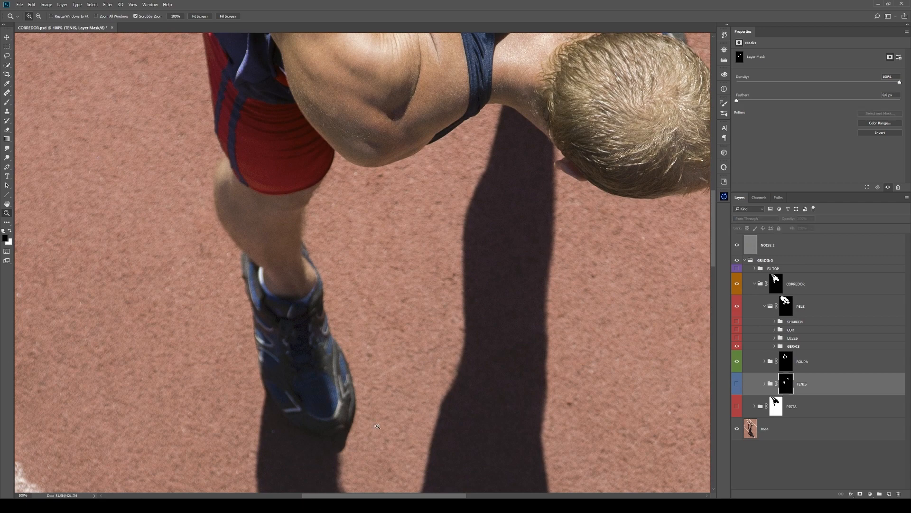
- View the TENIS group's layer mask over the shoe behind the head and show the group again in the image
drag(432, 236, 199, 397)
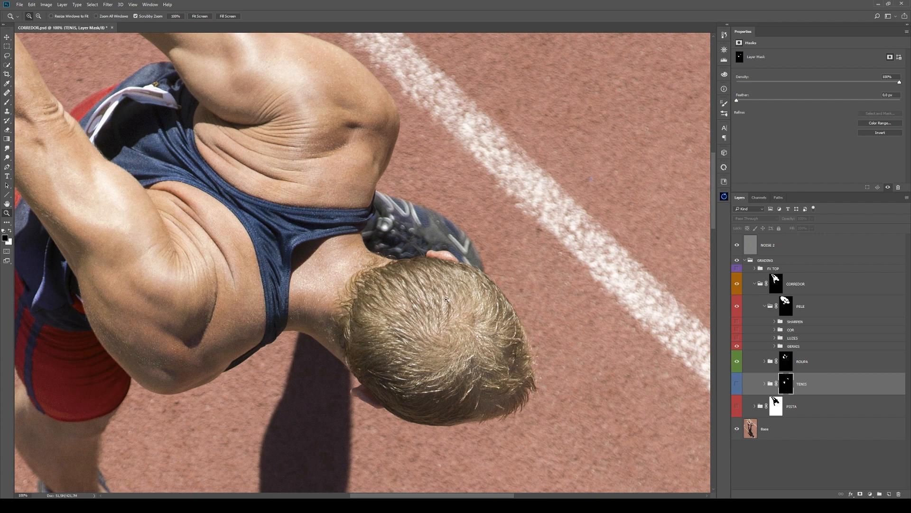
drag(401, 325, 420, 349)
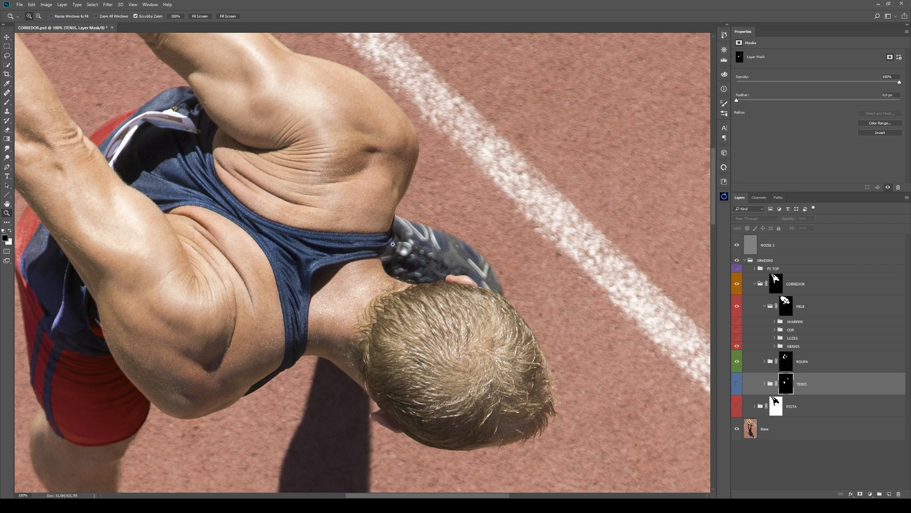
alt+click(786, 383)
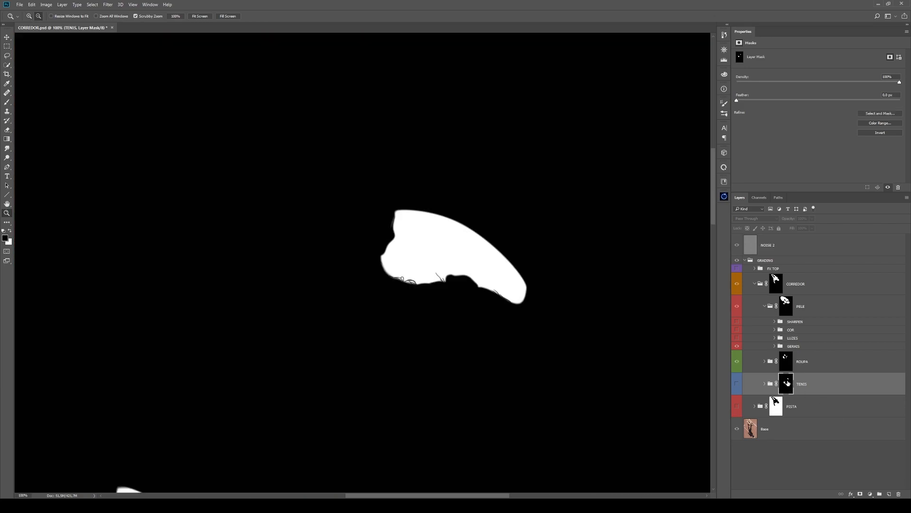
alt+click(787, 383)
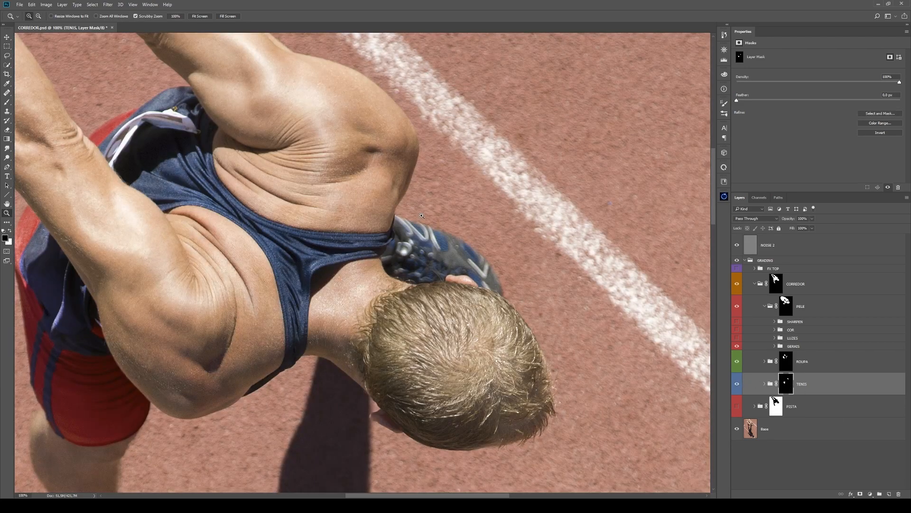
- Expand the TENIS group, hide Vibrance 1 and Selective Color 6, and isolate the effect of Selective Color 5 on the shoes
click(765, 383)
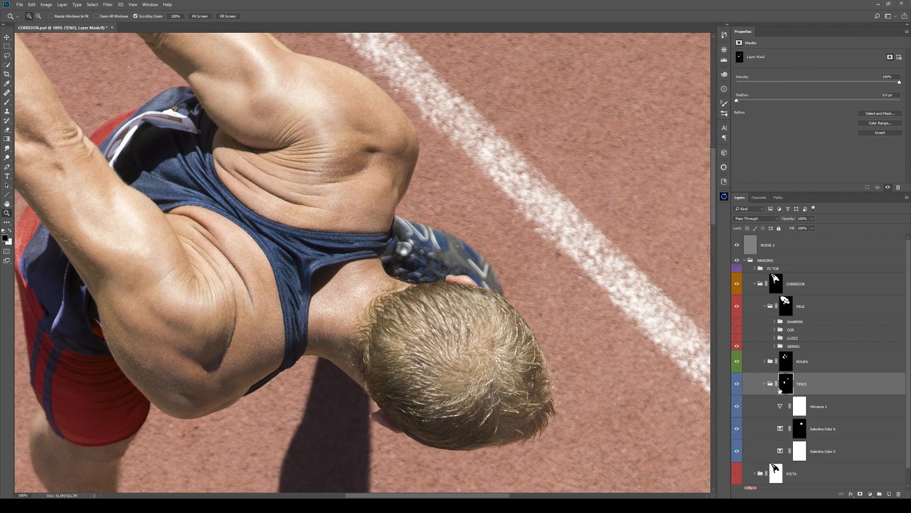
click(738, 429)
click(799, 457)
click(737, 452)
click(738, 454)
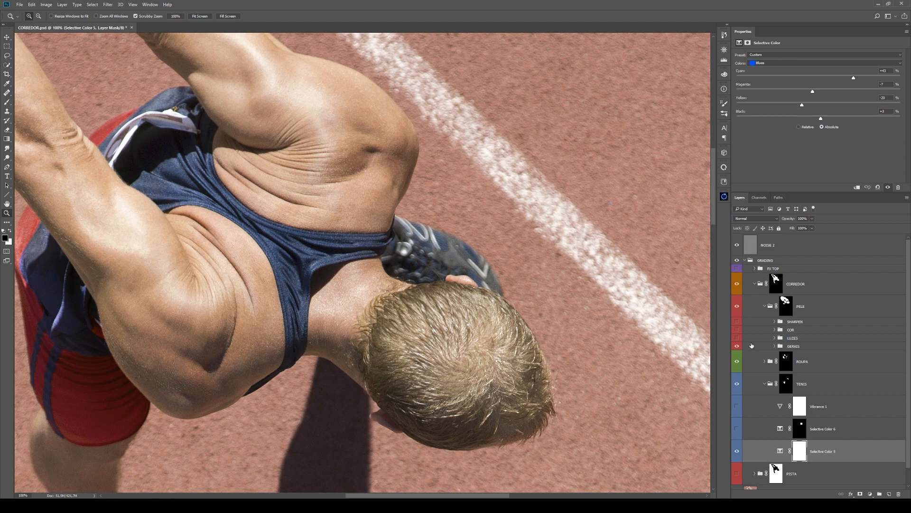
- Show Selective Color 6 and compare its effect across both shoes, temporarily outlining its masked area as a selection
click(737, 430)
ctrl+click(799, 427)
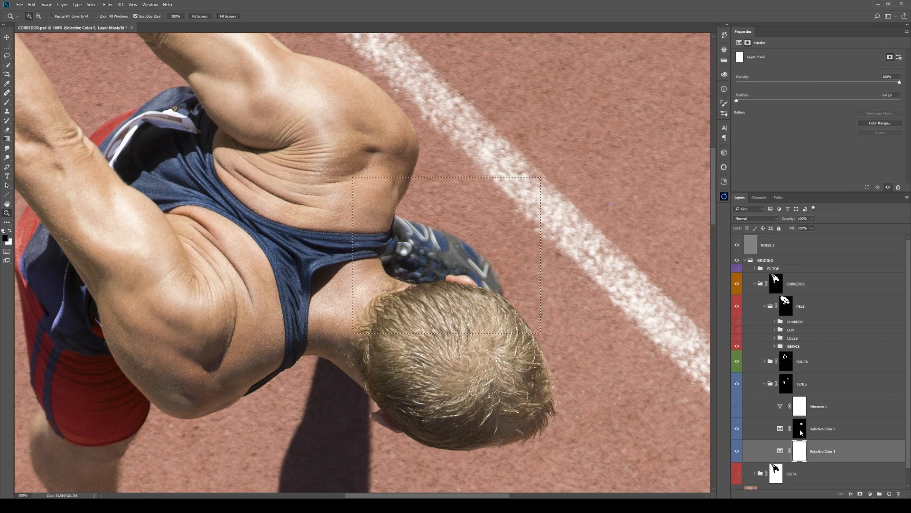
drag(603, 404, 613, 317)
click(737, 428)
drag(267, 318, 331, 164)
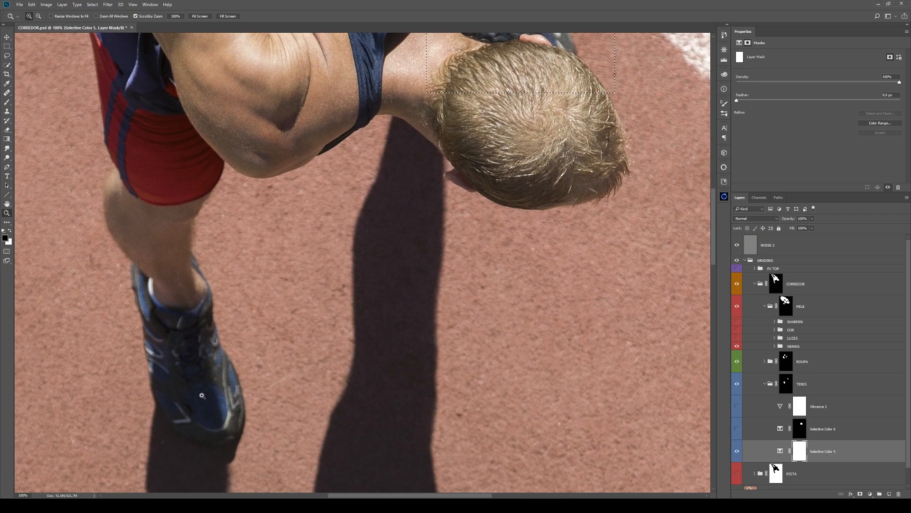
drag(427, 217, 386, 370)
drag(438, 231, 501, 160)
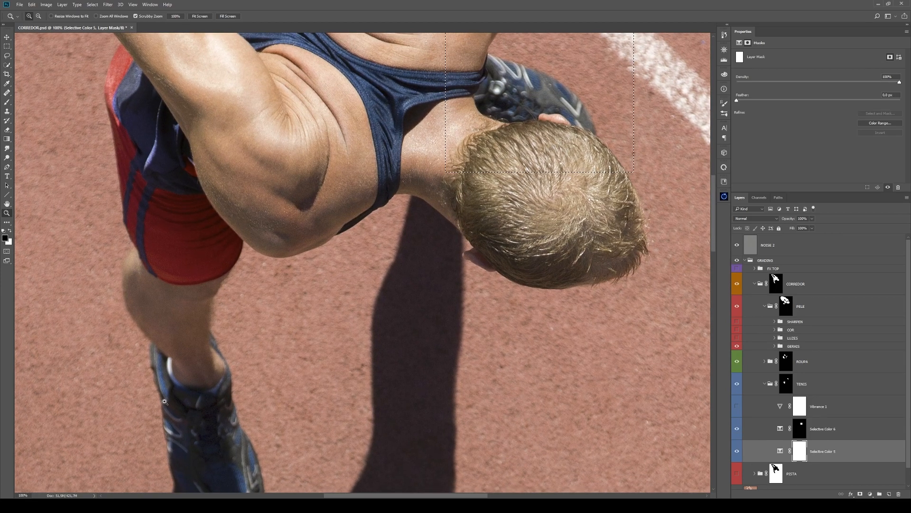
key(ctrl+d)
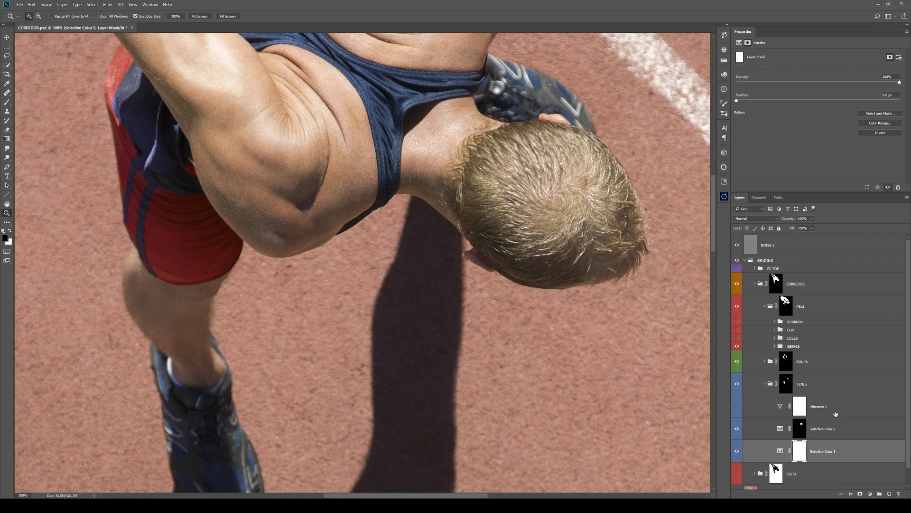
- Show the Vibrance 1 layer over the shoes and collapse the TENIS group
click(766, 413)
click(737, 406)
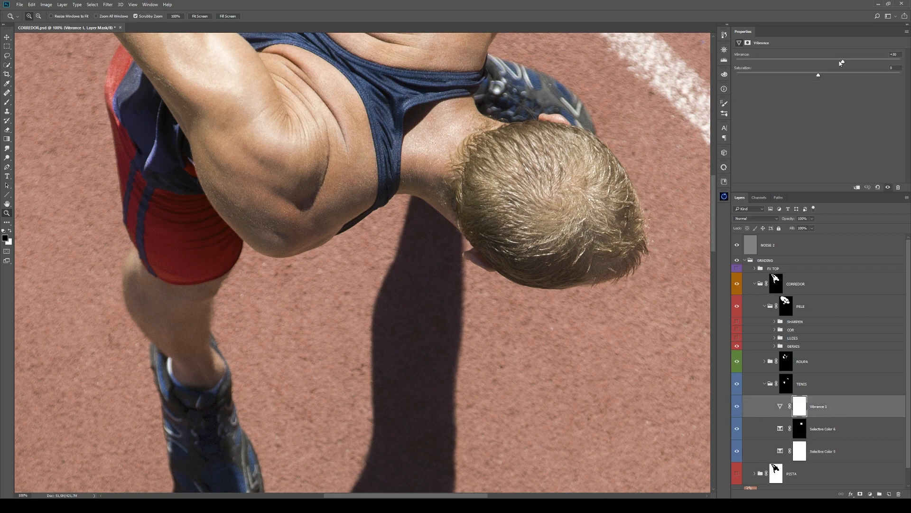
drag(623, 187, 569, 228)
alt+click(536, 187)
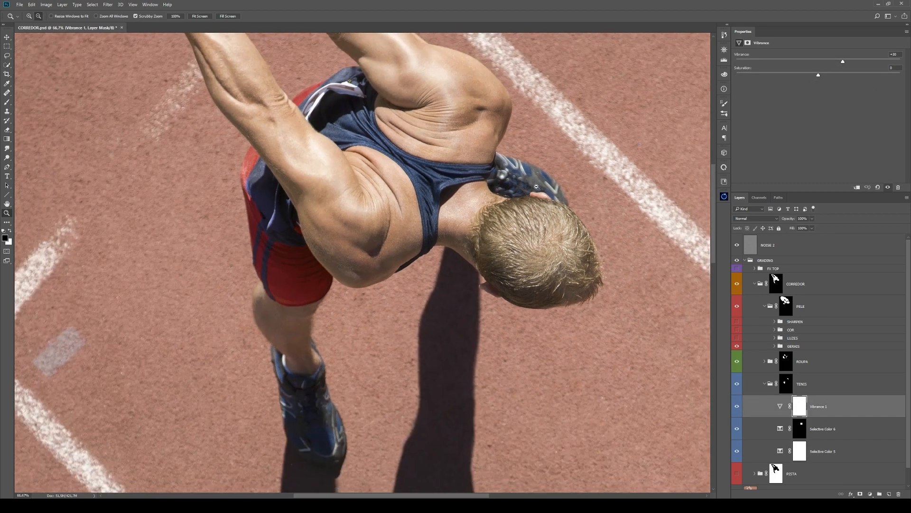
alt+click(537, 187)
drag(536, 187, 526, 238)
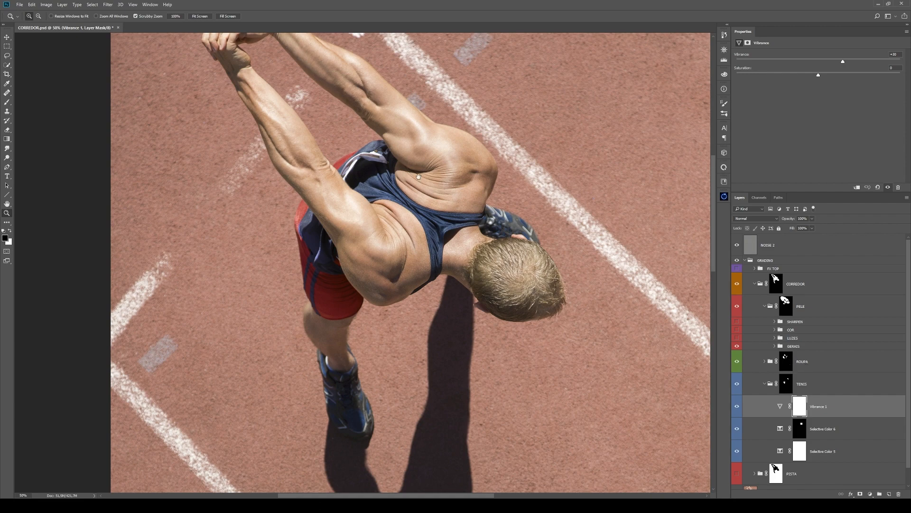
drag(418, 176, 404, 185)
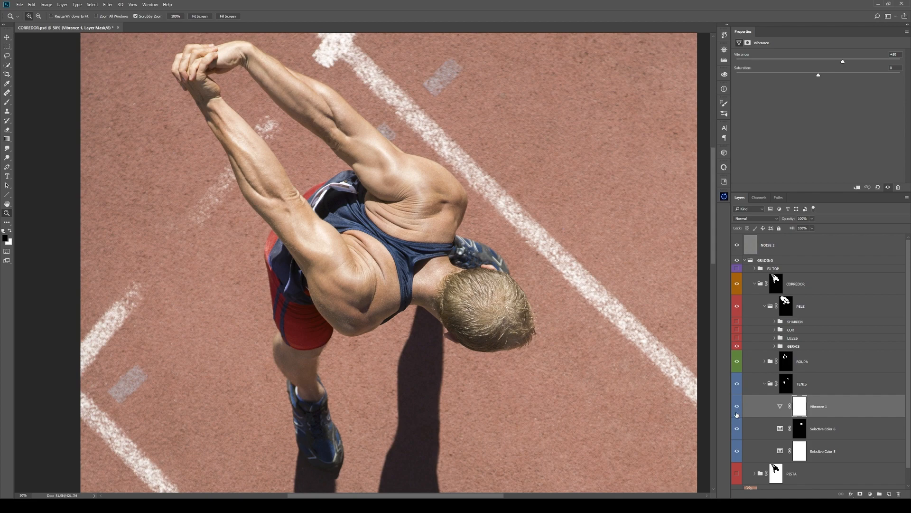
click(765, 384)
drag(407, 164, 435, 187)
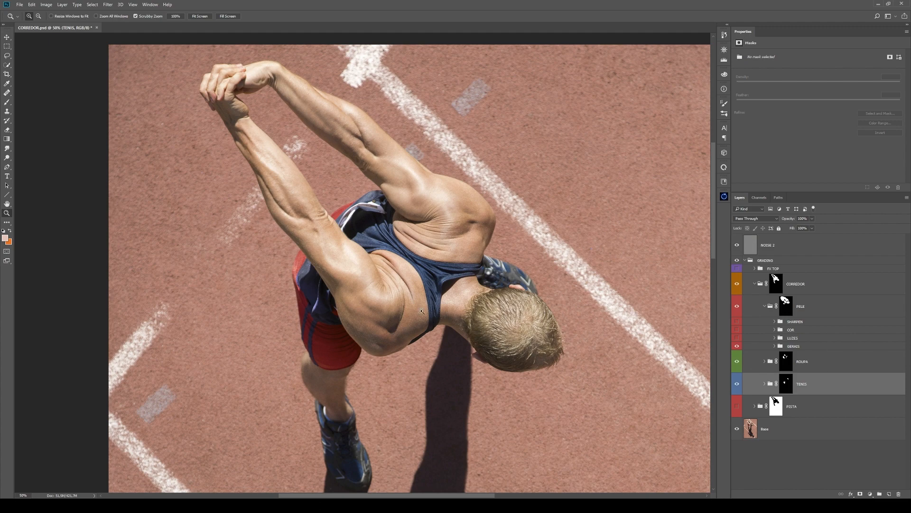
- Show and expand the LUZES group, select Curves 1 and compare the skin with that layer hidden and shown
click(737, 337)
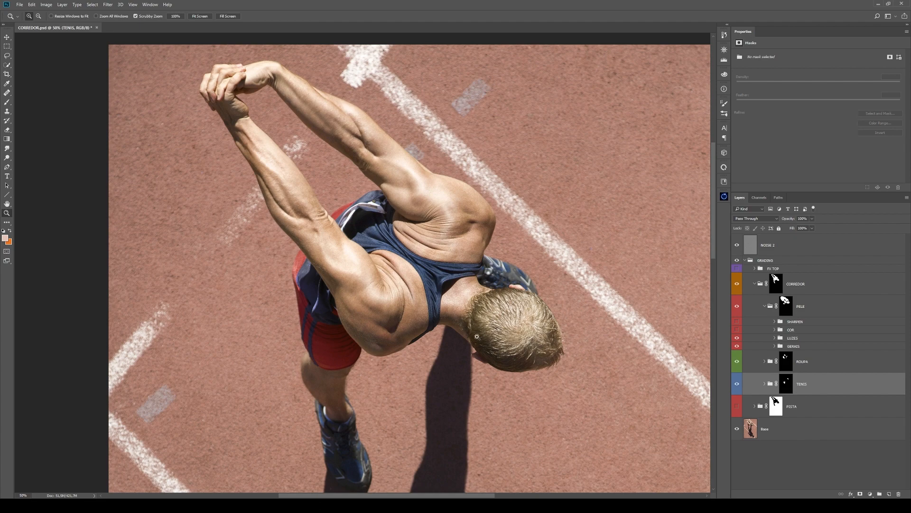
click(775, 338)
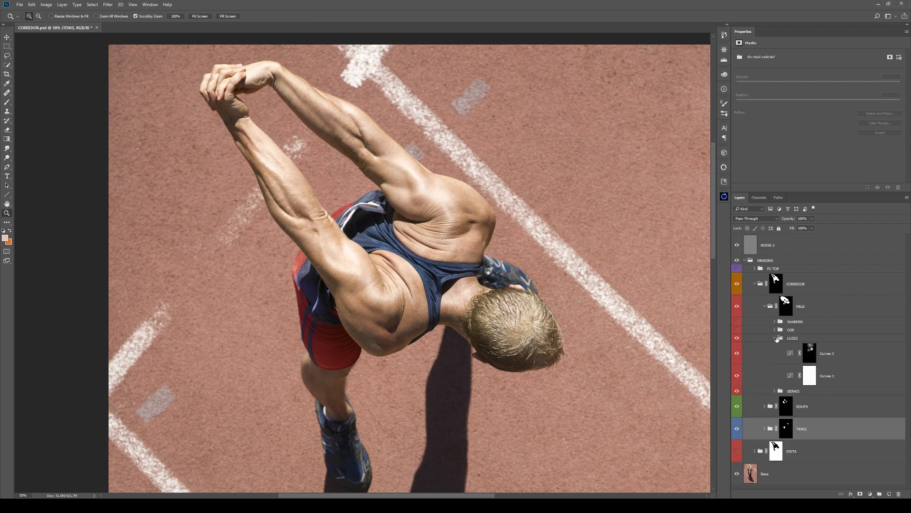
click(793, 376)
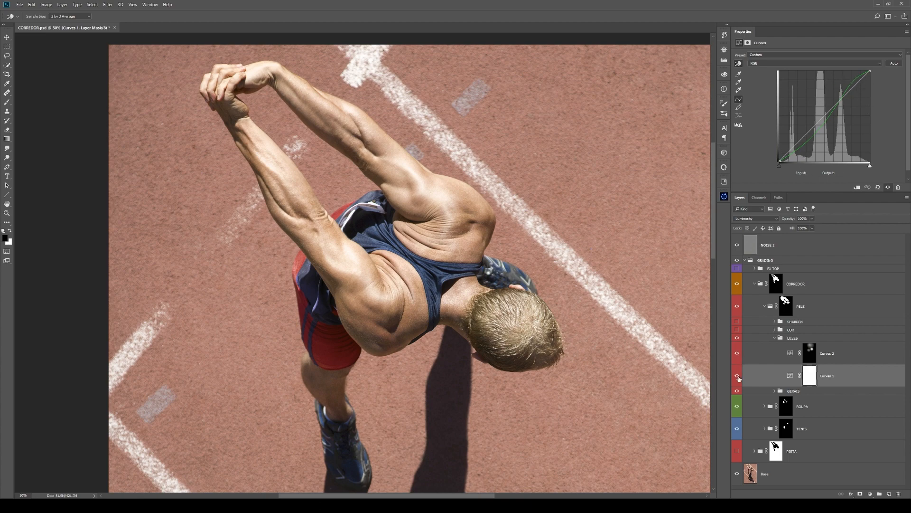
click(737, 377)
click(737, 376)
- Open the Curves 2 adjustment's curve and view its layer mask on its own before returning to the image
click(788, 353)
click(788, 354)
click(479, 296)
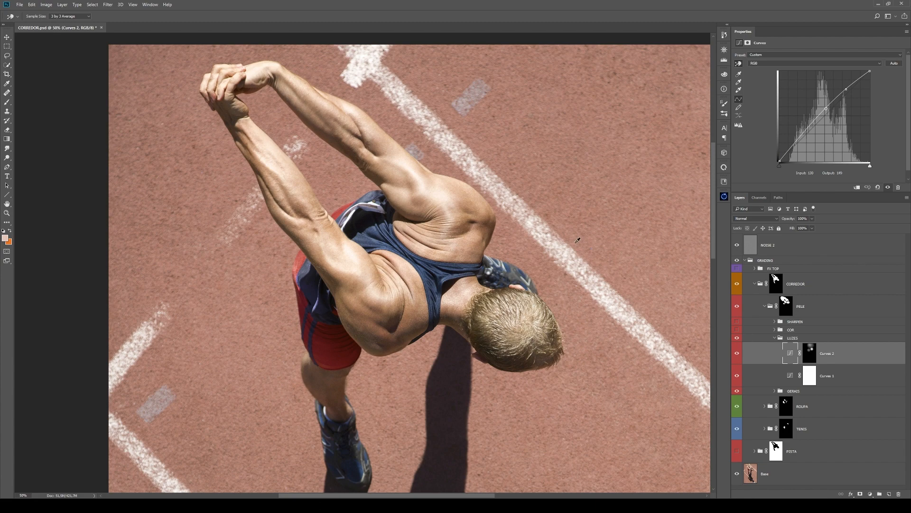
alt+click(810, 357)
key(z)
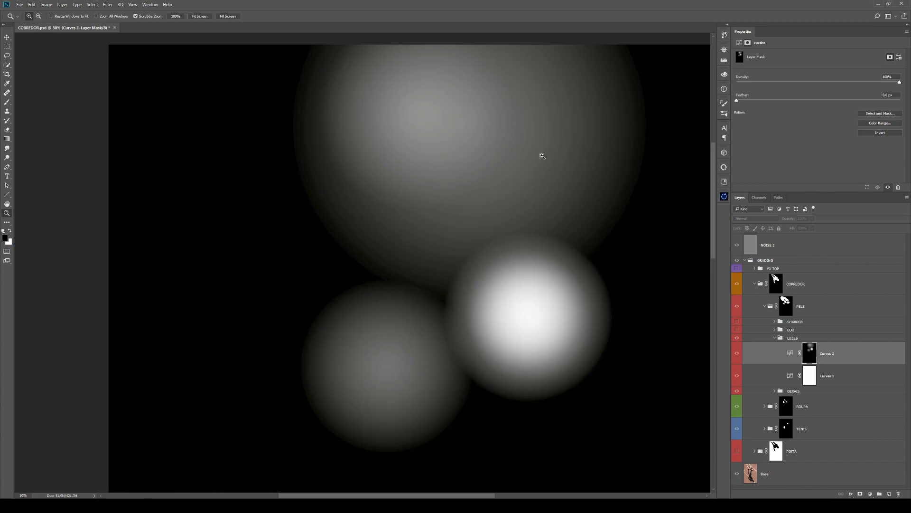
alt+click(811, 354)
- Compare the runner's skin lighting with the Curves 2 layer hidden and shown
click(737, 353)
click(737, 353)
click(737, 353)
click(737, 353)
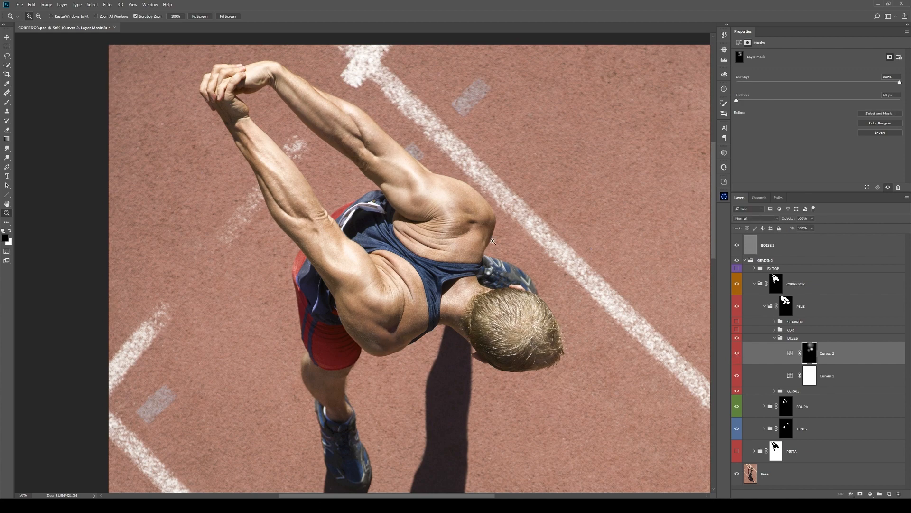
click(737, 353)
click(737, 354)
- Compare the overall effect of the LUZES group hidden and shown, and collapse the group
click(739, 339)
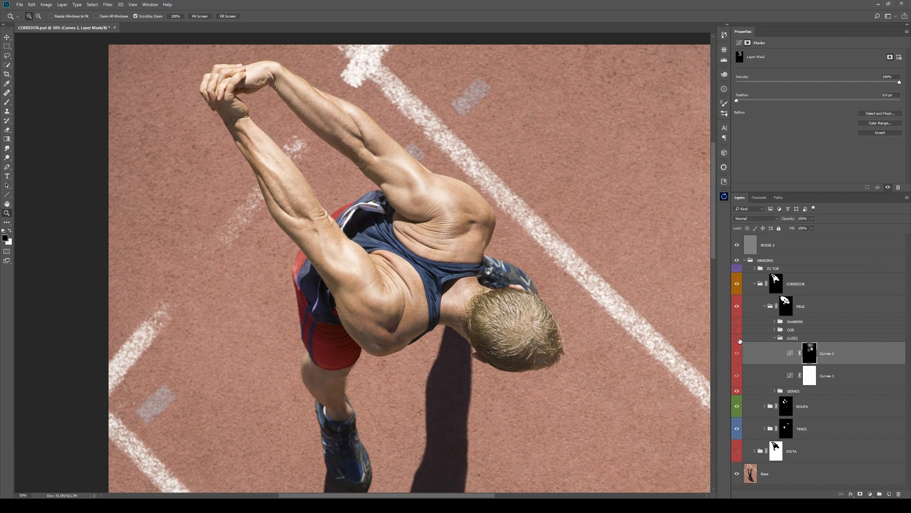
click(739, 339)
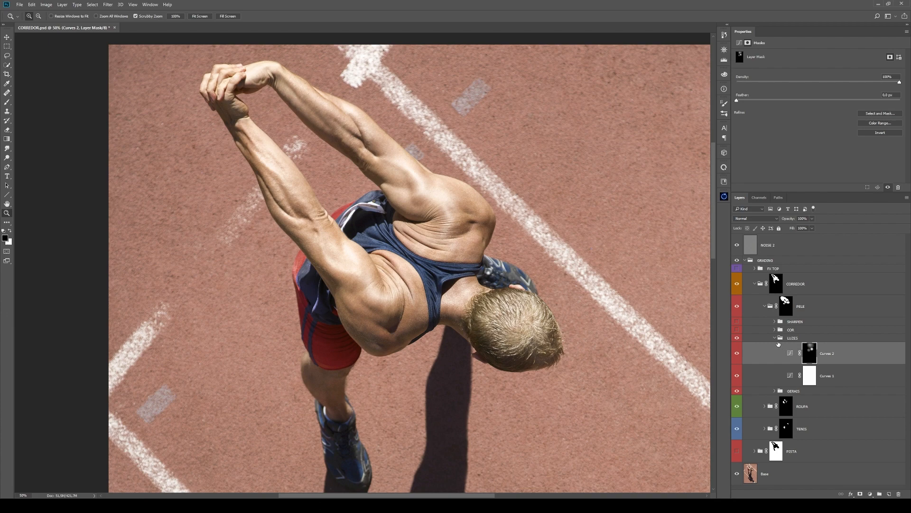
click(775, 338)
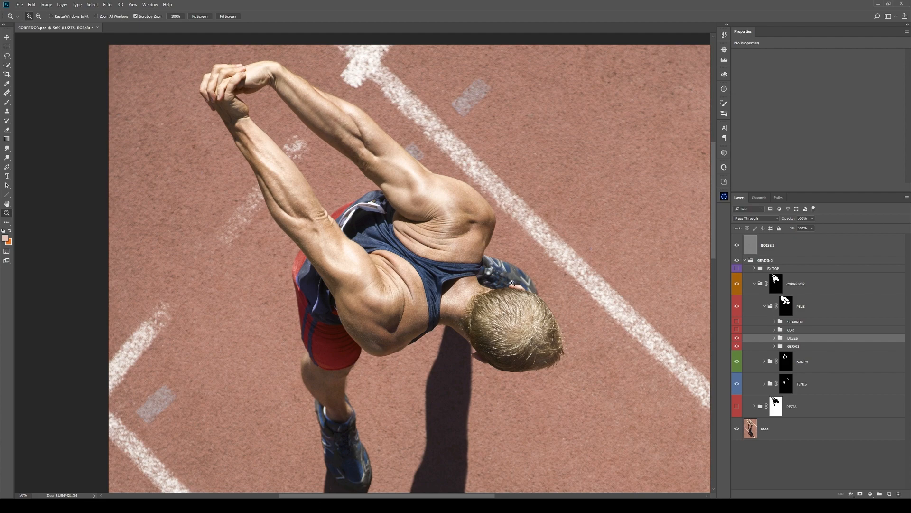
drag(529, 251, 504, 223)
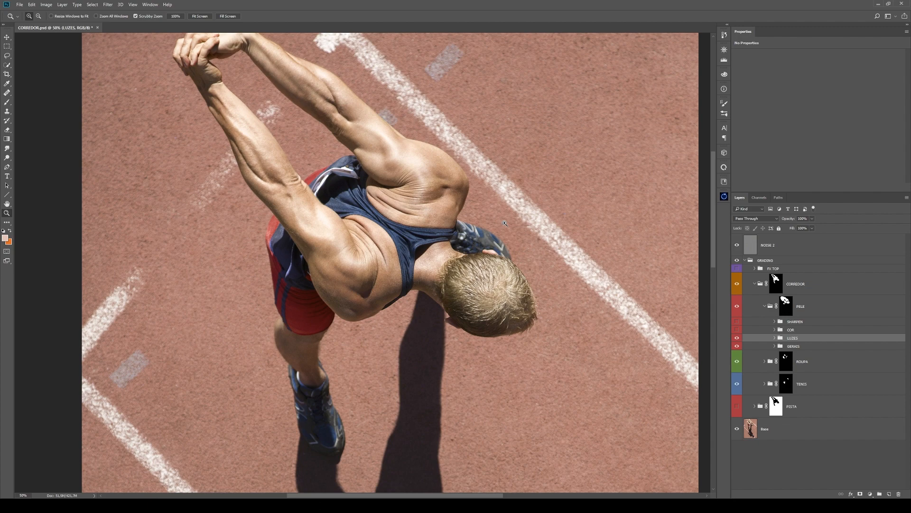
drag(505, 222, 469, 239)
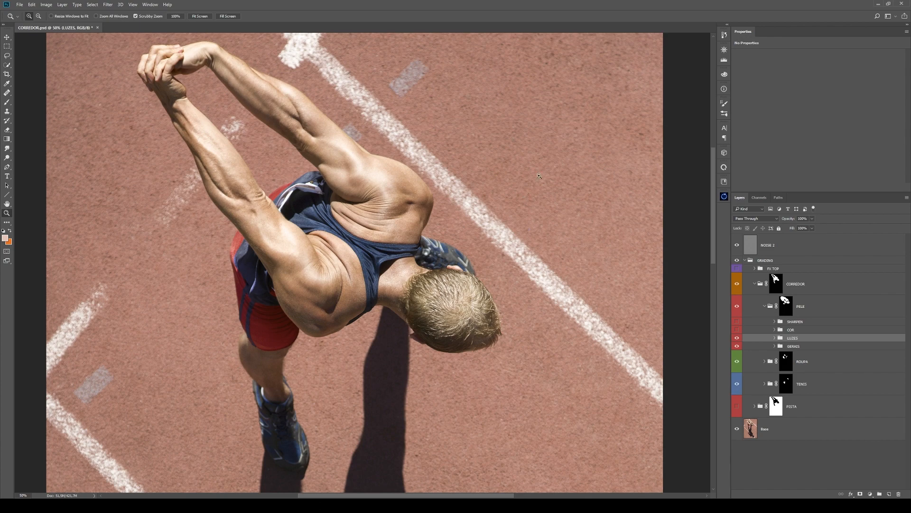
drag(443, 173, 488, 171)
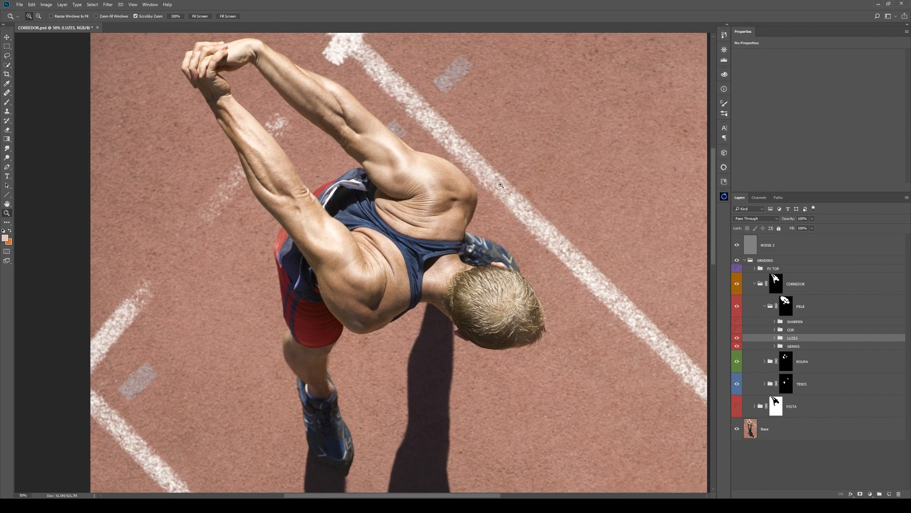
- Show and expand the COR group, hide all its layers above COR PELE, and select COR PELE
click(737, 329)
scroll(490, 217, up, 1)
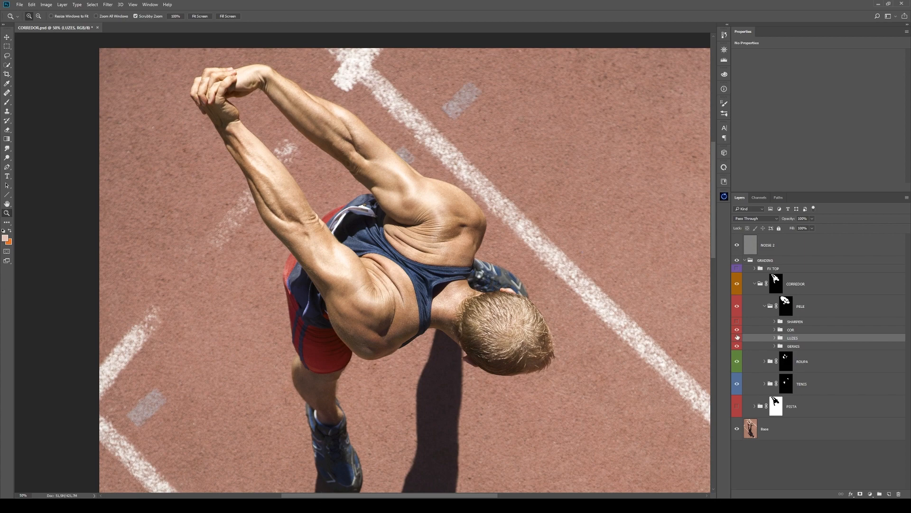
click(775, 329)
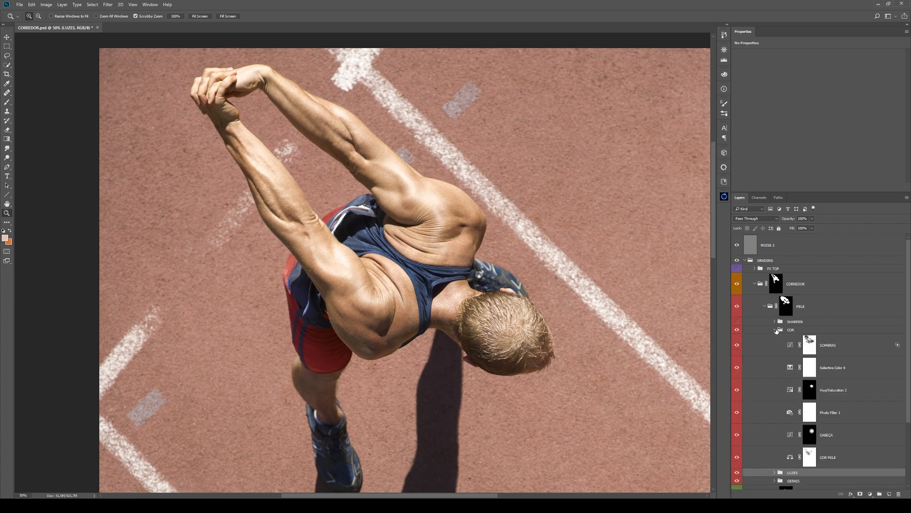
drag(740, 350, 739, 435)
click(807, 463)
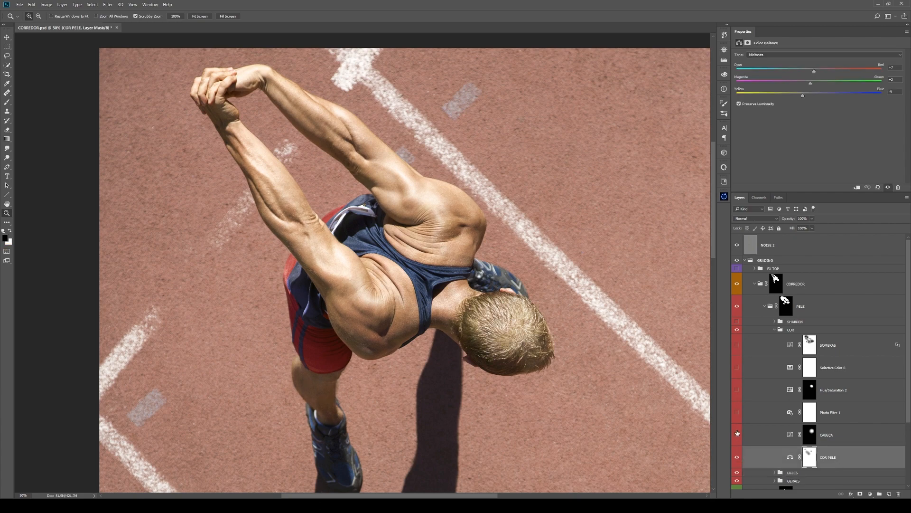
- View the COR PELE layer mask on its own, and check its Color Balance settings for Midtones and Shadows
alt+click(809, 457)
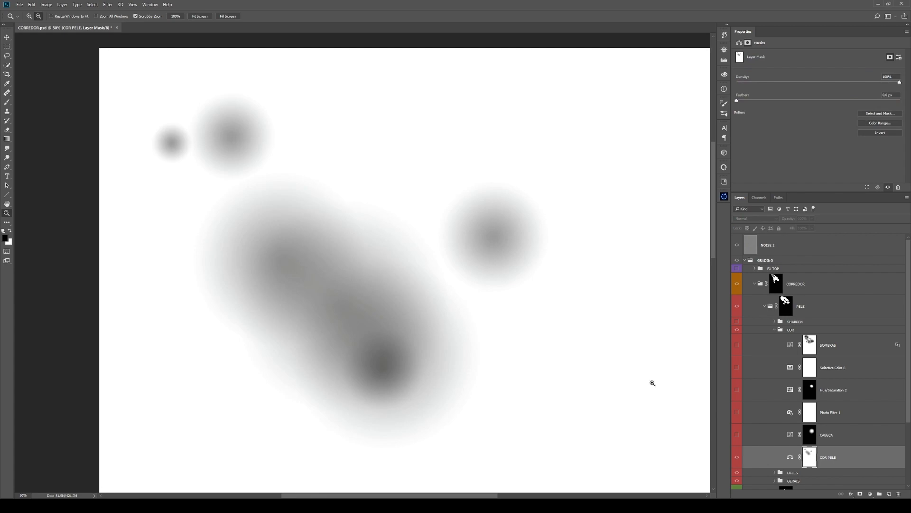
alt+click(811, 457)
click(790, 457)
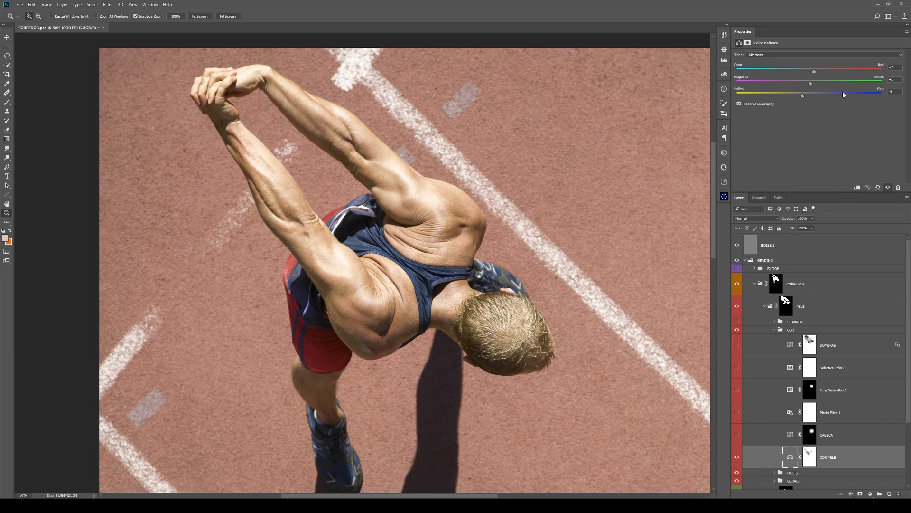
click(844, 54)
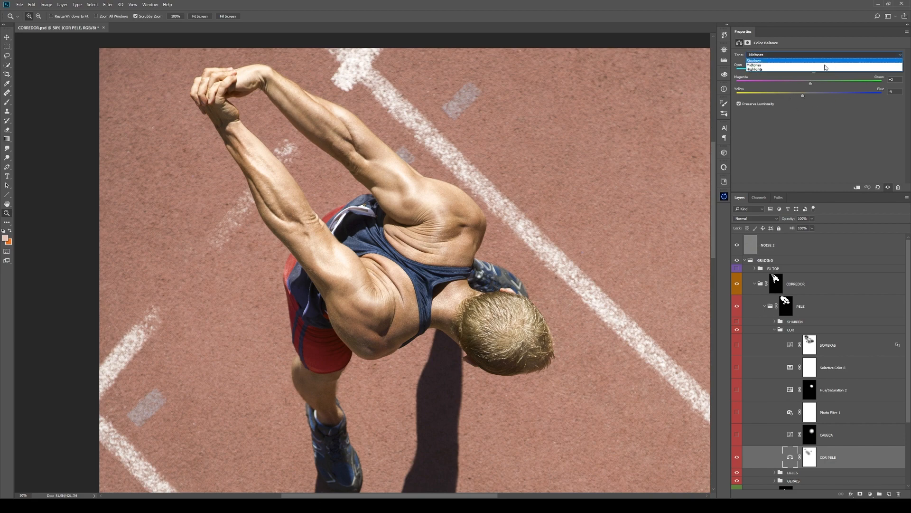
click(813, 61)
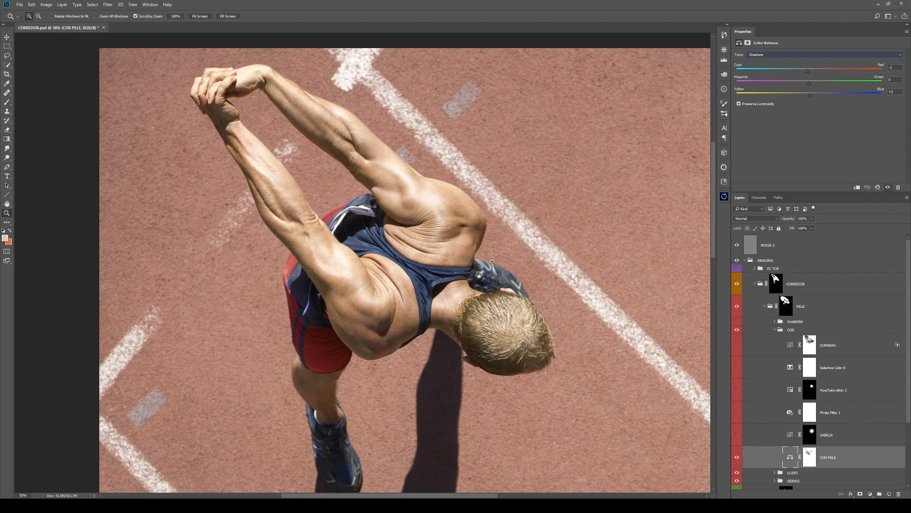
- Compare the skin tone on the arms and back with COR PELE hidden and shown
click(451, 234)
click(735, 458)
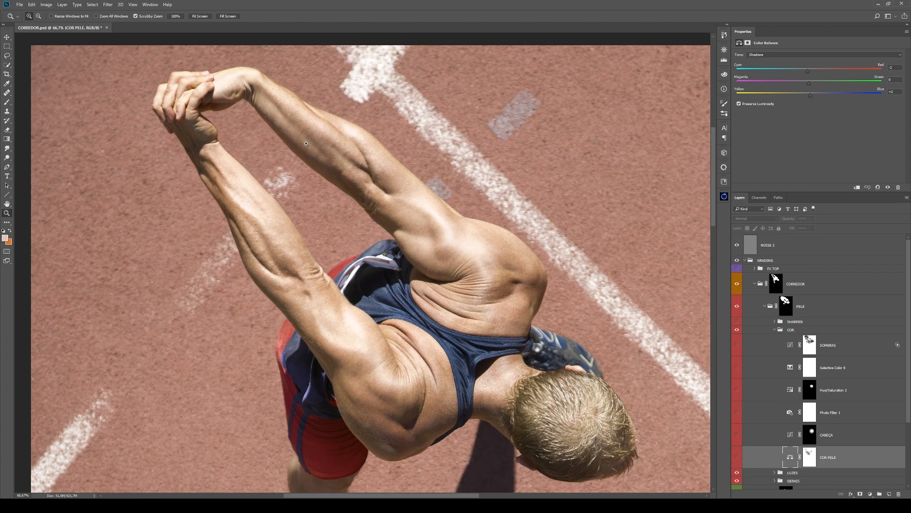
click(737, 457)
key(alt)
alt+click(531, 253)
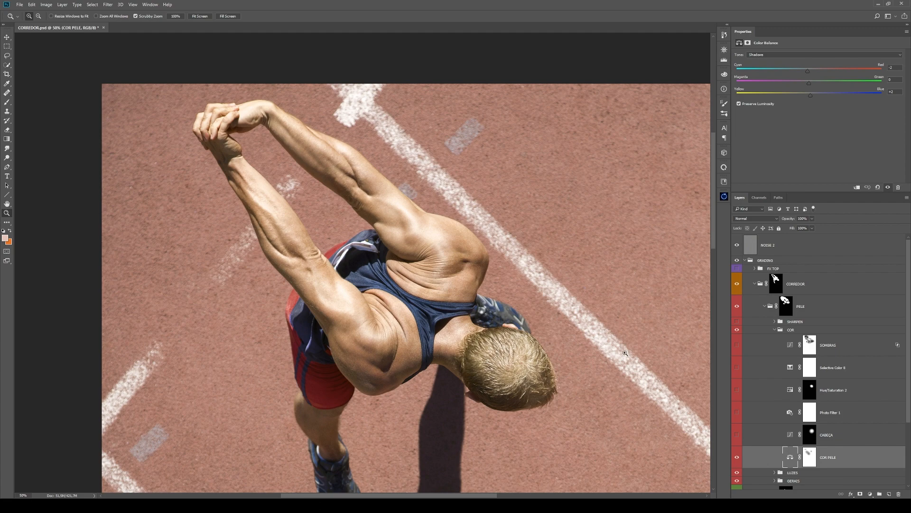
- Show the CABEÇA Curves layer and compare its effect on the runner's hair at 100% zoom
click(809, 435)
click(737, 435)
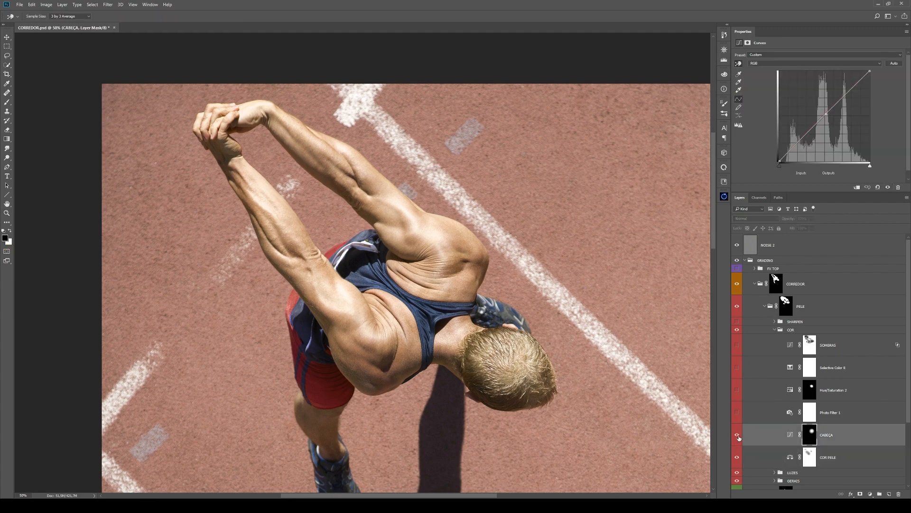
drag(583, 364, 563, 340)
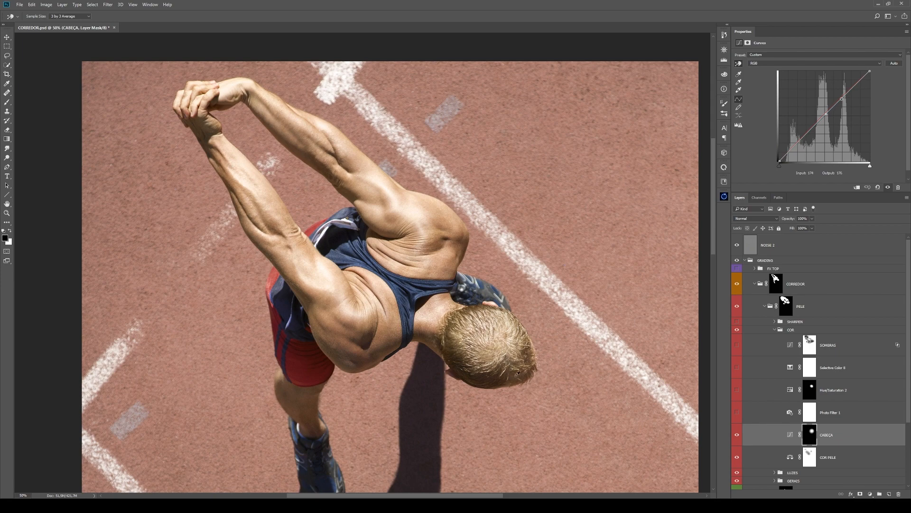
click(737, 435)
key(z)
click(472, 330)
drag(472, 330, 471, 275)
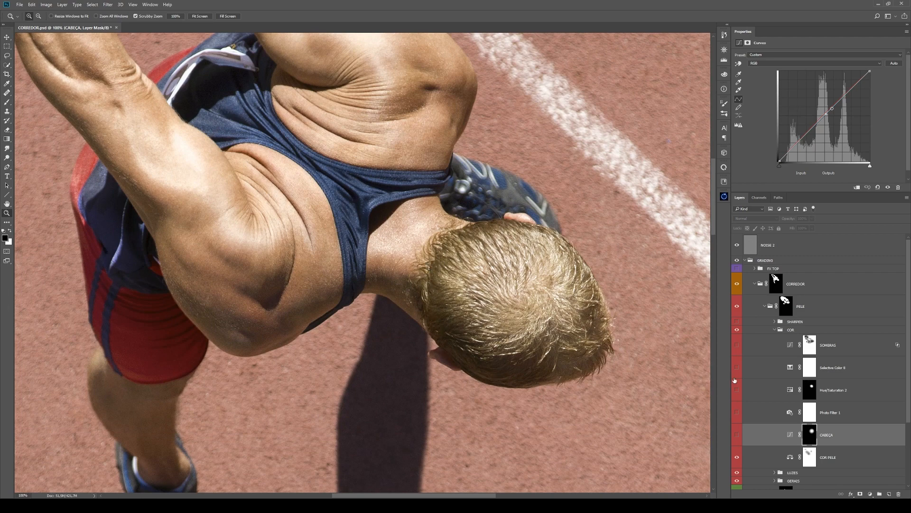
click(737, 441)
- Show the Photo Filter 1 layer, select it and check its available filter presets without changing the Warming Filter
click(737, 412)
alt+click(554, 343)
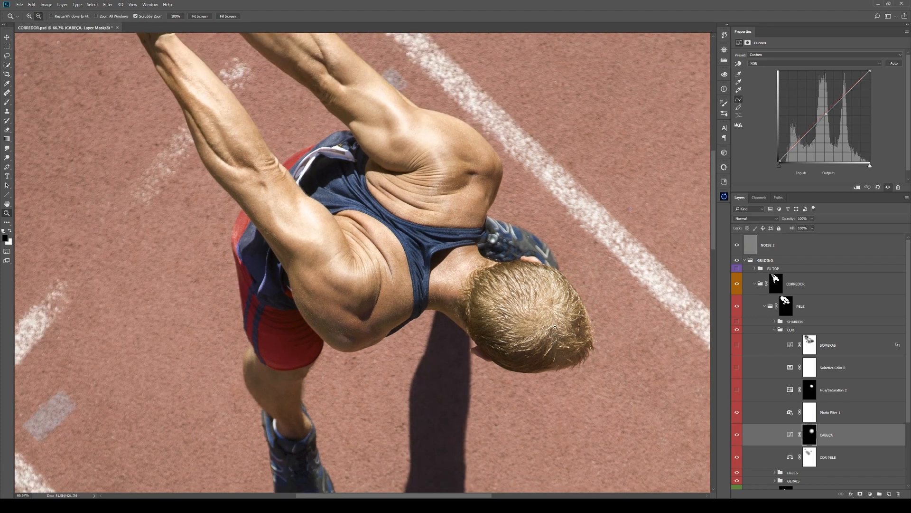
alt+click(554, 342)
click(859, 421)
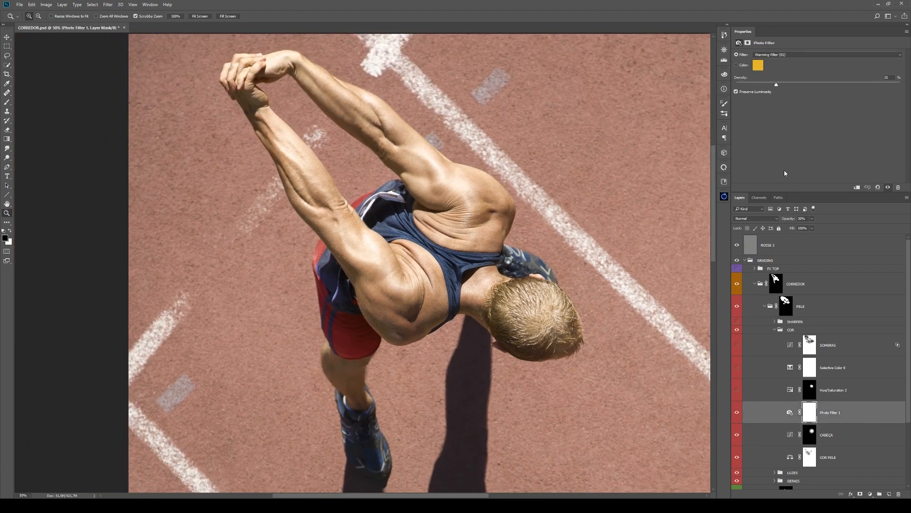
click(792, 59)
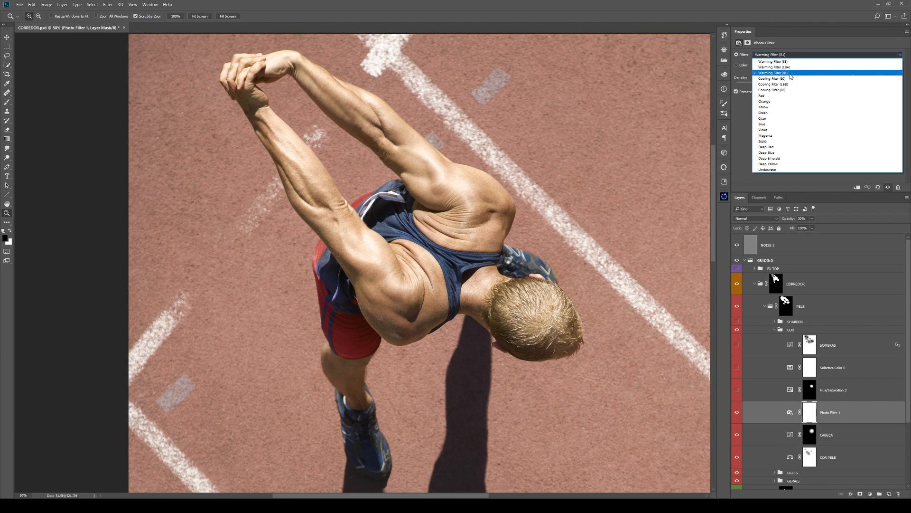
click(804, 43)
scroll(594, 215, up, 2)
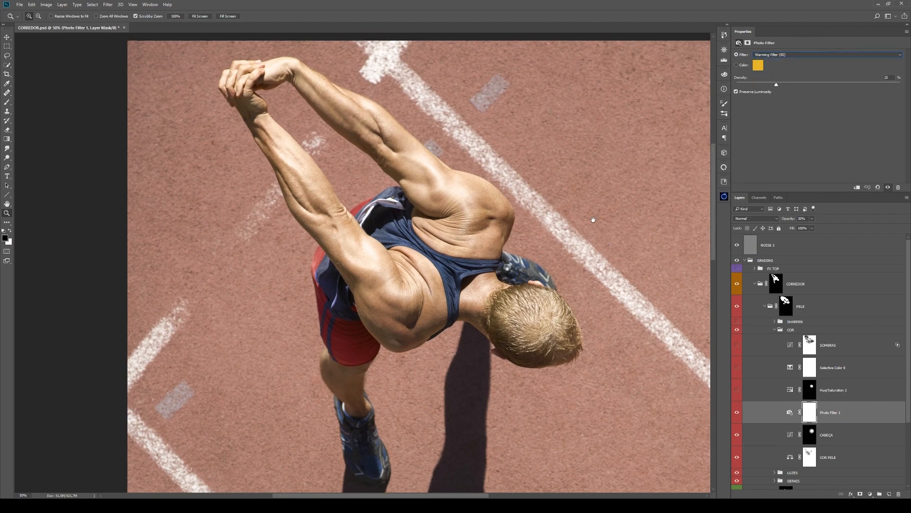
- Show the Hue/Saturation 2 layer and examine its effect on the hair at 100% zoom
click(738, 390)
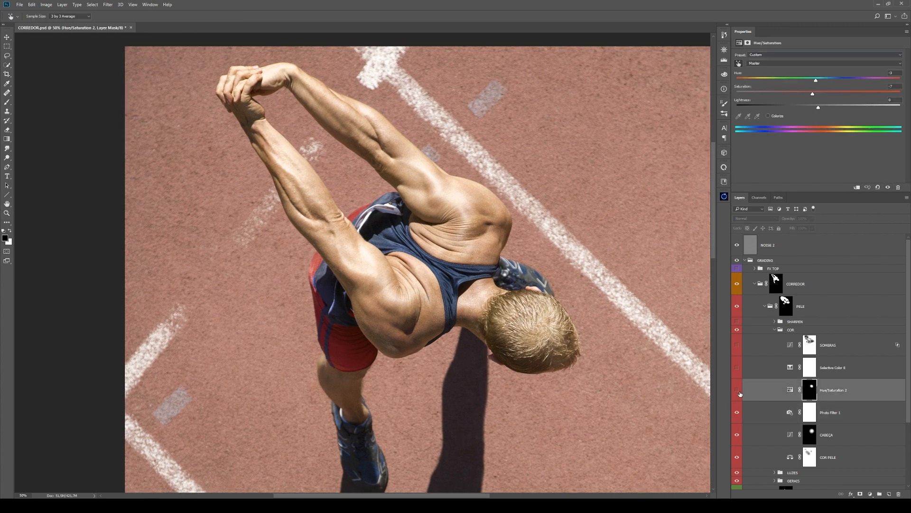
key(z)
key(ctrl+1)
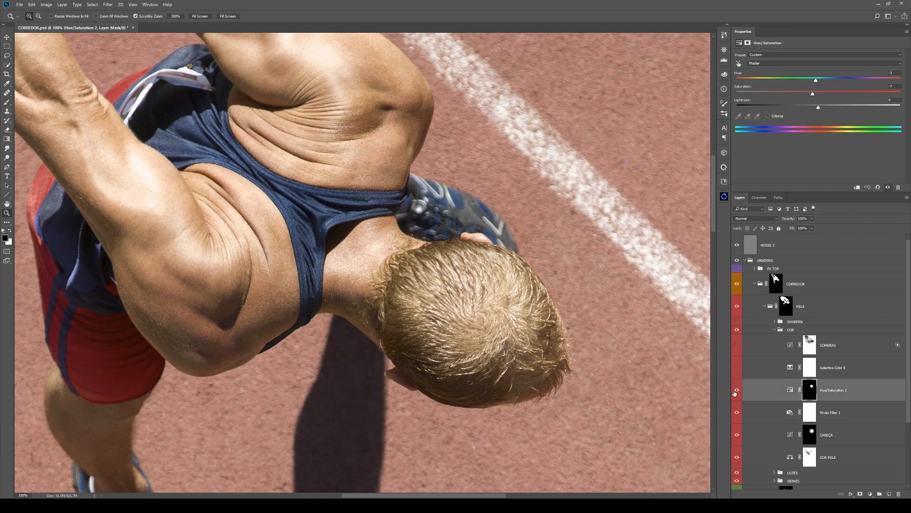
- Examine the graded hair, back and arms from the whole runner down to a close view
alt+click(530, 344)
drag(522, 331, 500, 324)
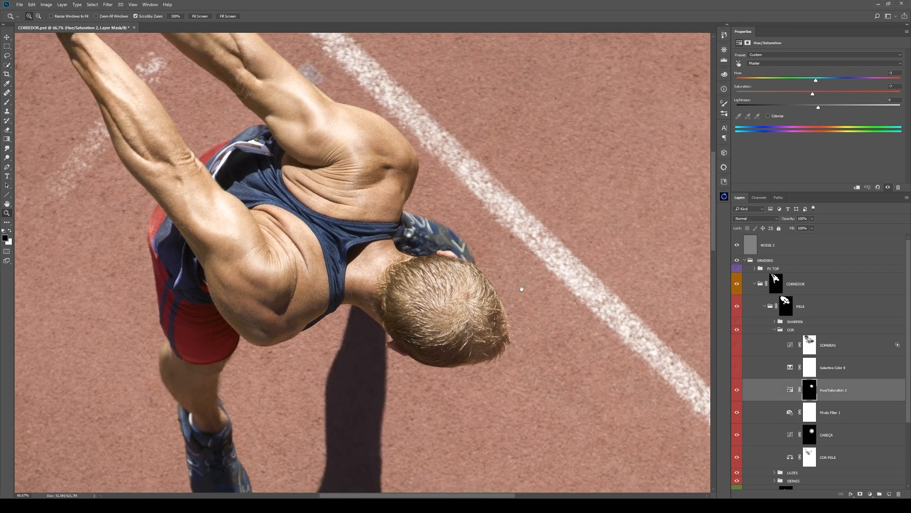
click(775, 268)
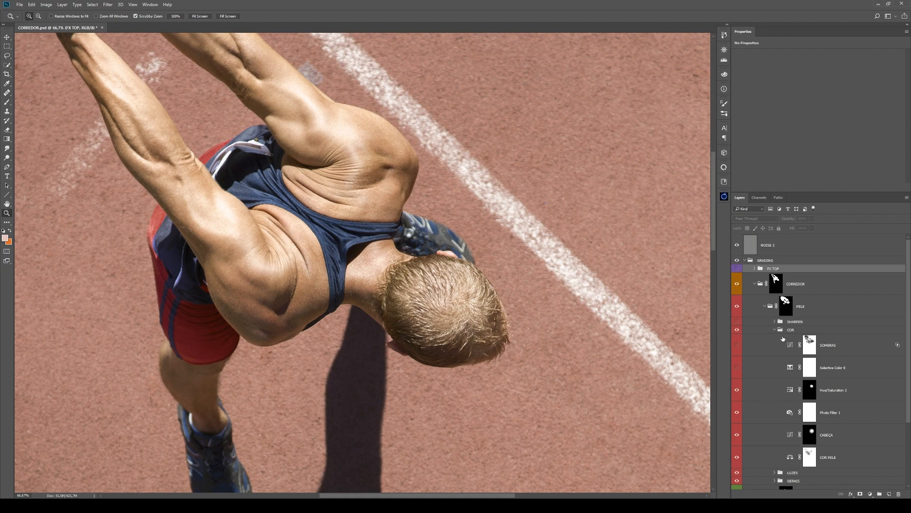
key(v)
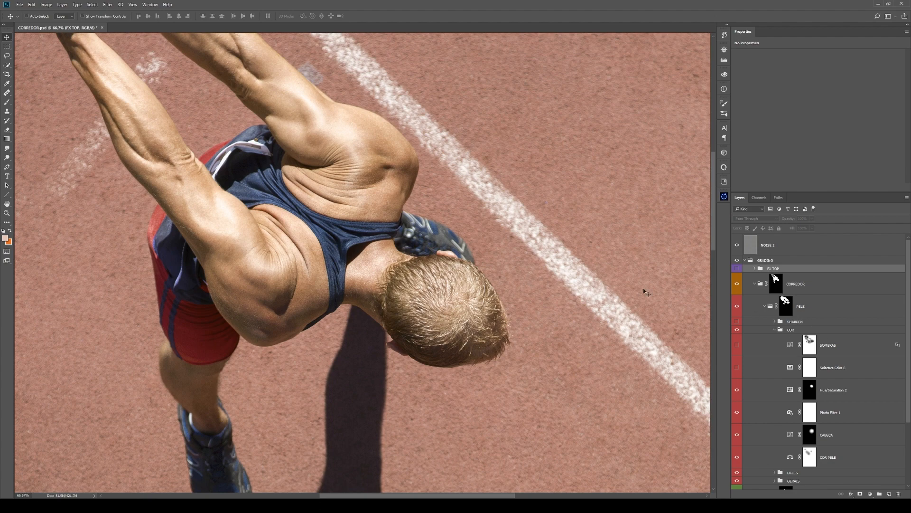
key(z)
key(ctrl+minus)
key(ctrl+minus)
key(ctrl+minus)
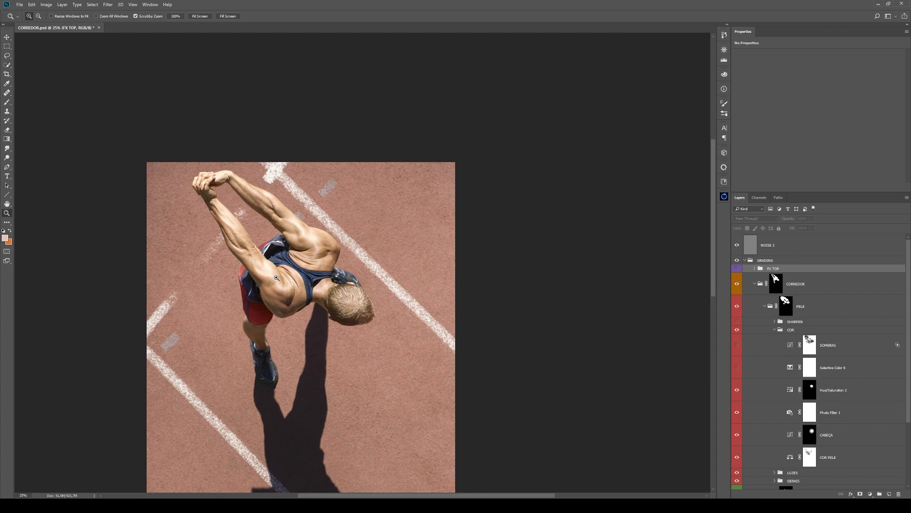
click(353, 306)
click(353, 306)
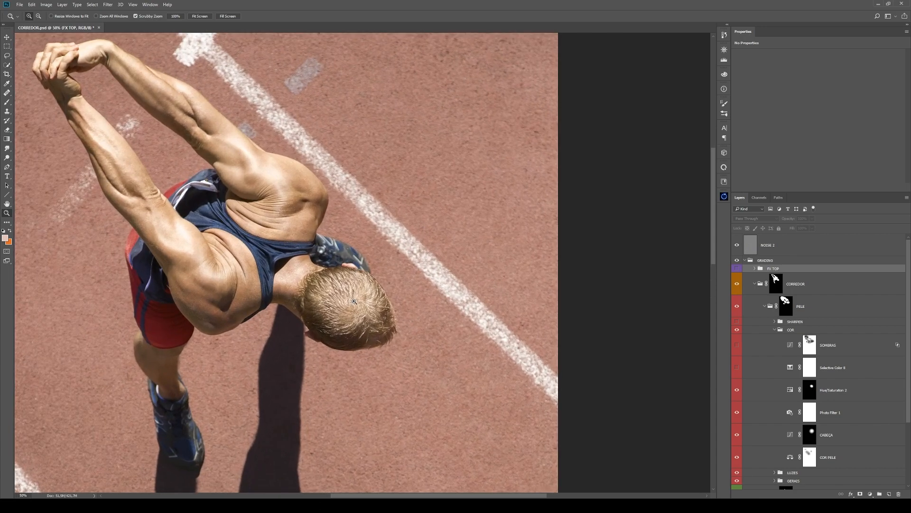
click(375, 305)
- Select the Hue/Saturation 2 layer and compare the runner's hair with it hidden and shown
click(802, 307)
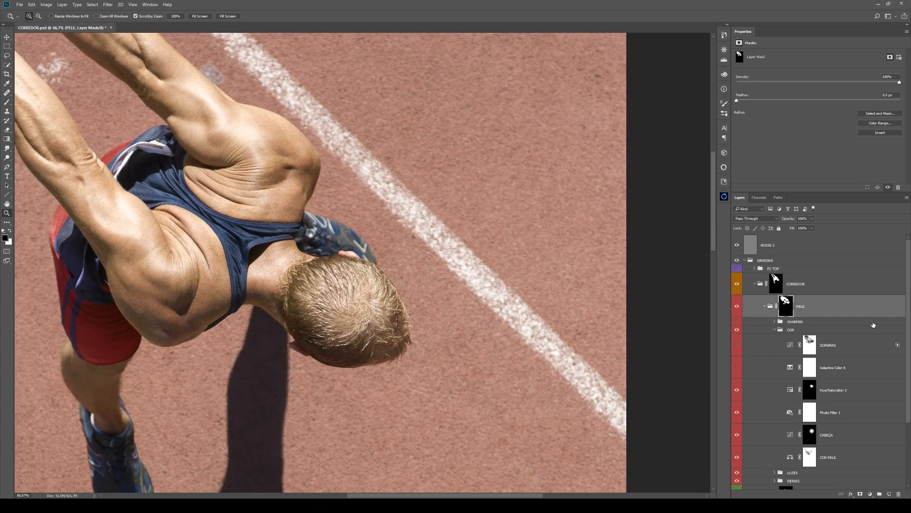
click(822, 366)
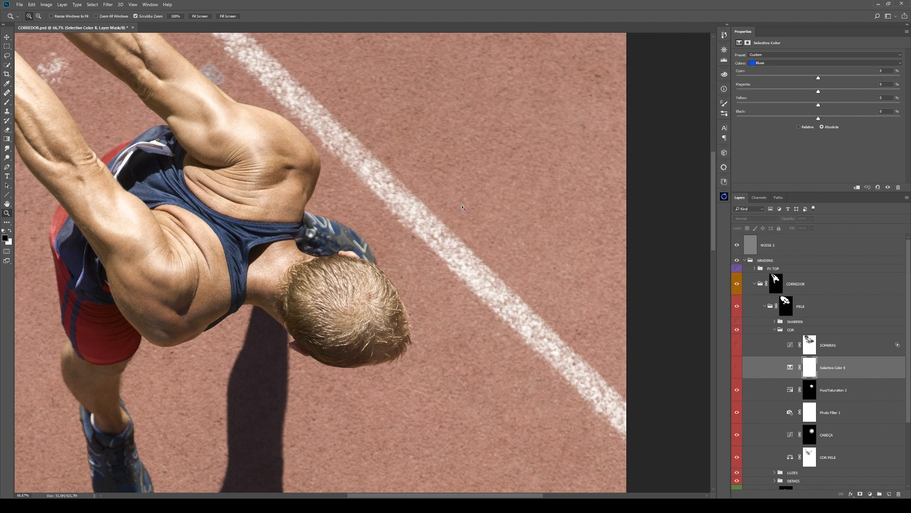
alt+click(469, 205)
alt+click(469, 204)
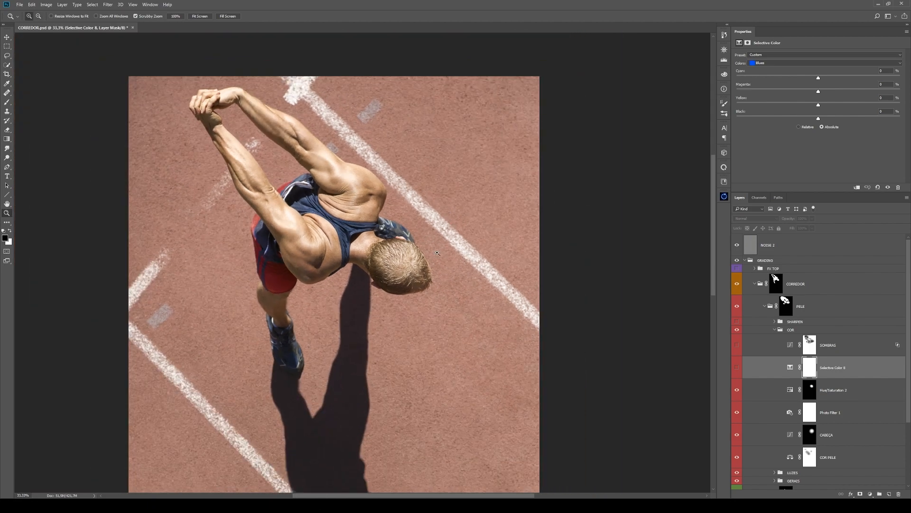
drag(411, 226, 575, 276)
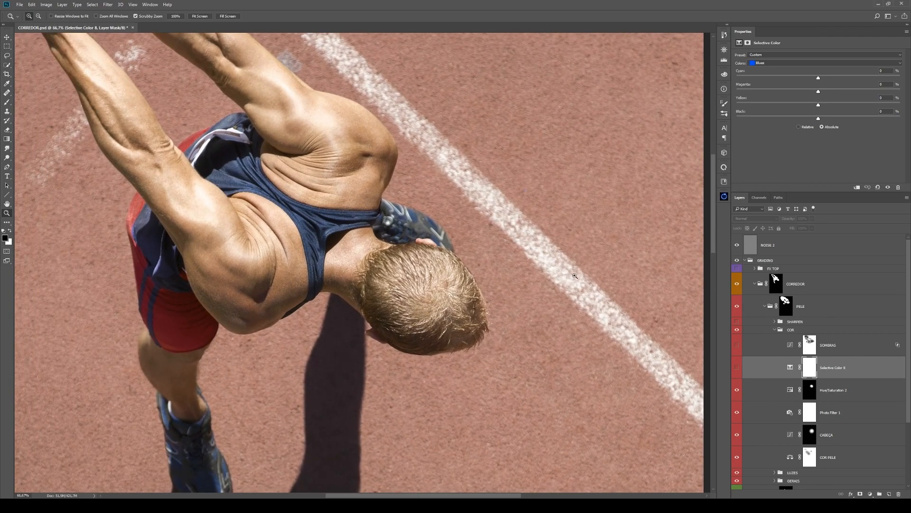
click(861, 394)
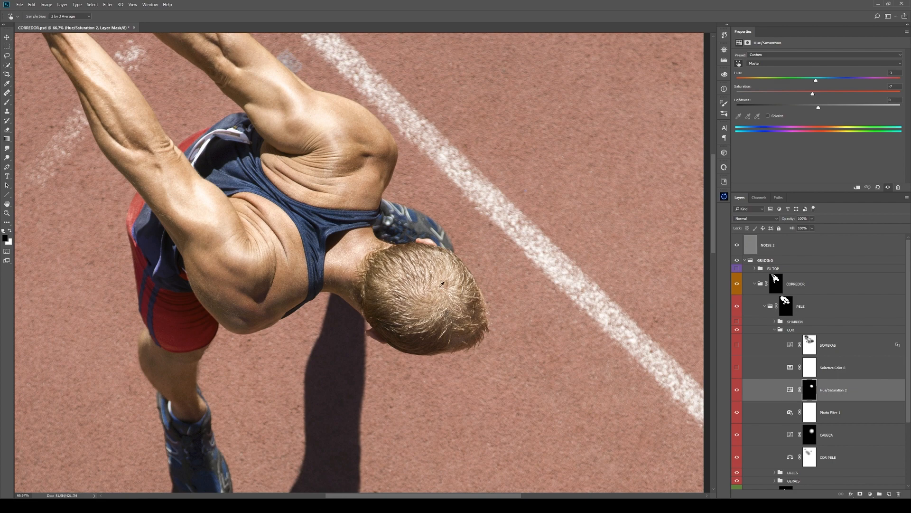
click(738, 392)
click(738, 392)
key(z)
- Show the Selective Color 8 layer, display its Reds settings and compare its effect on the skin
click(836, 367)
click(736, 367)
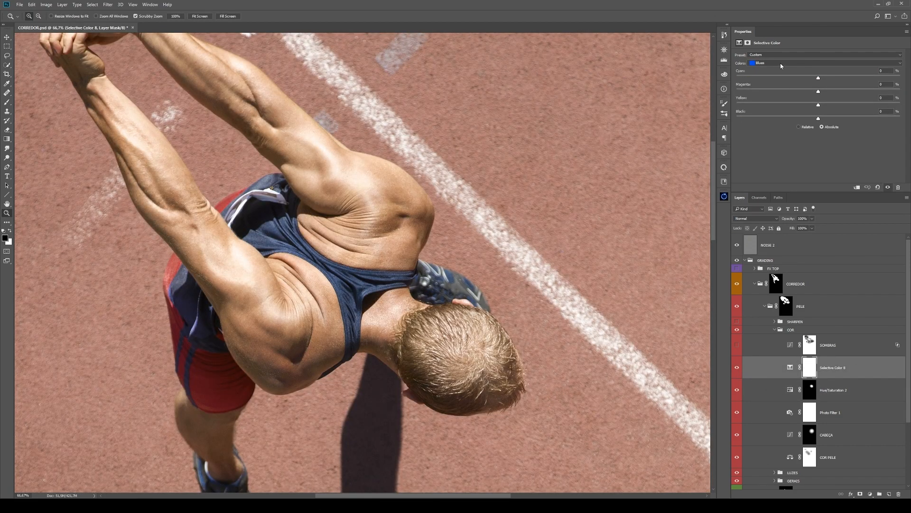
scroll(782, 66, up, 4)
click(737, 367)
click(737, 368)
click(737, 367)
click(737, 367)
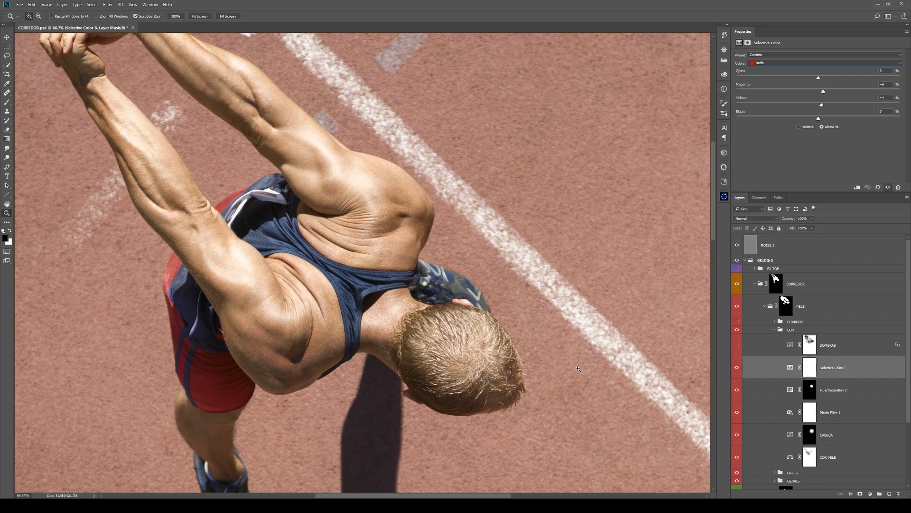
click(735, 367)
click(735, 368)
- Collapse the COR group and inspect the PISTA group's layer mask on its own
scroll(560, 256, down, 2)
scroll(560, 256, left, 1)
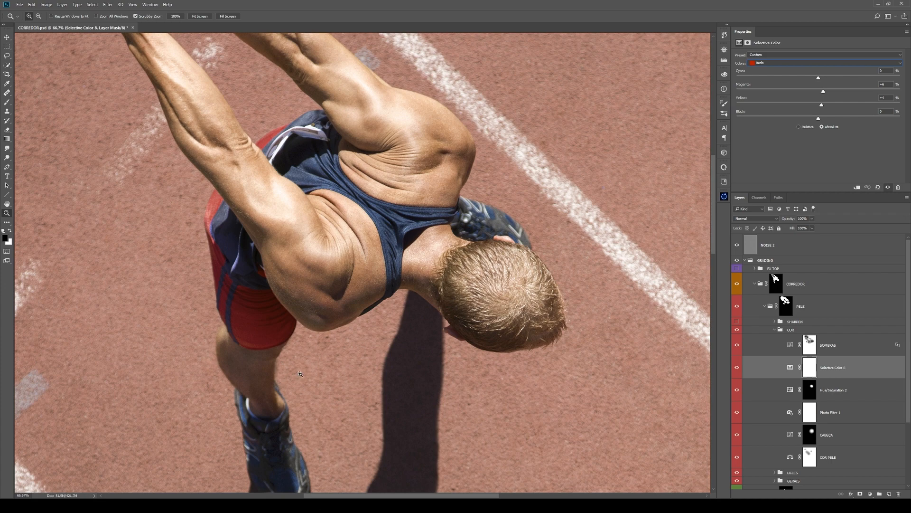
alt+click(294, 352)
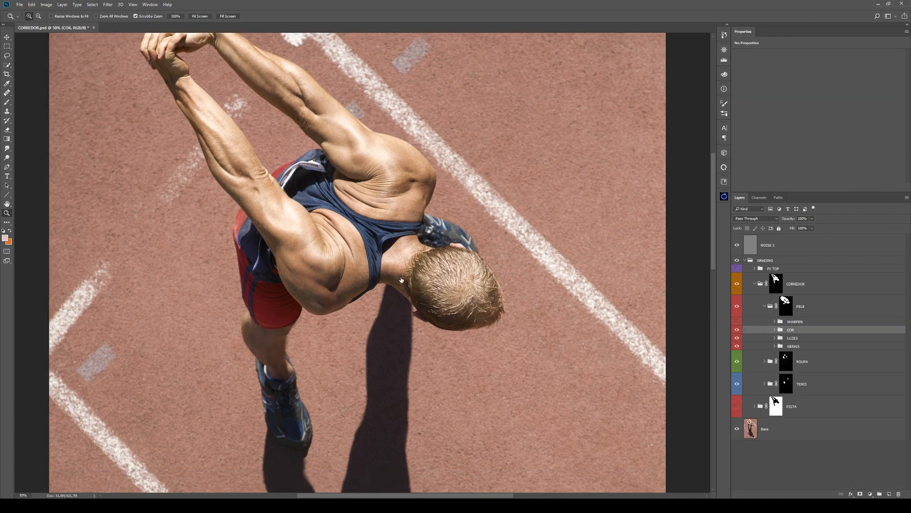
alt+click(335, 299)
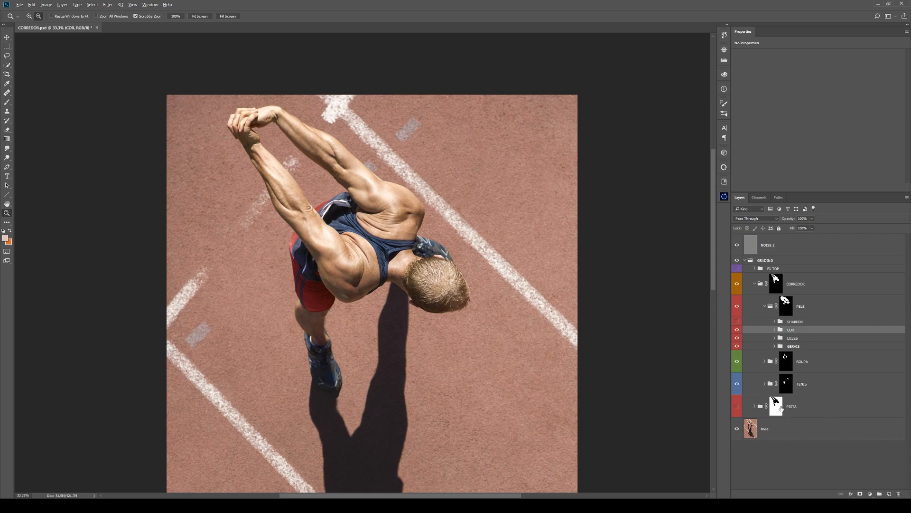
alt+click(781, 409)
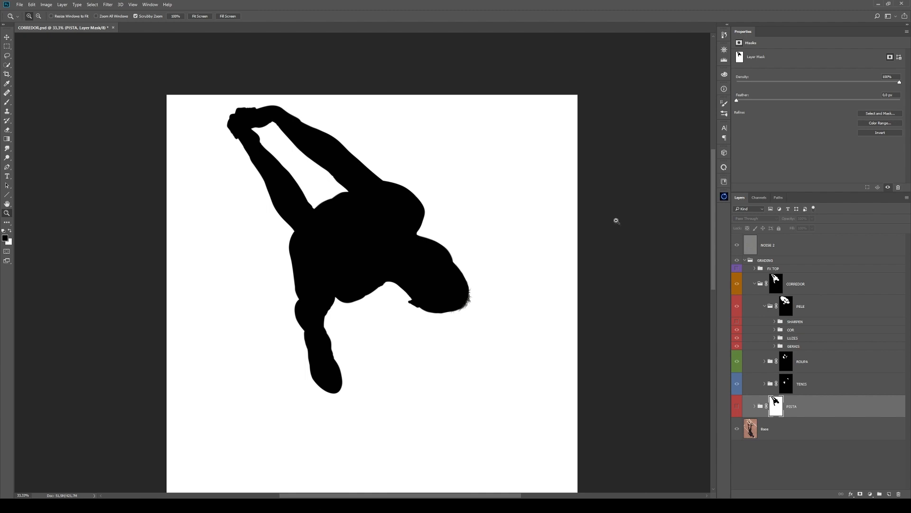
alt+click(783, 411)
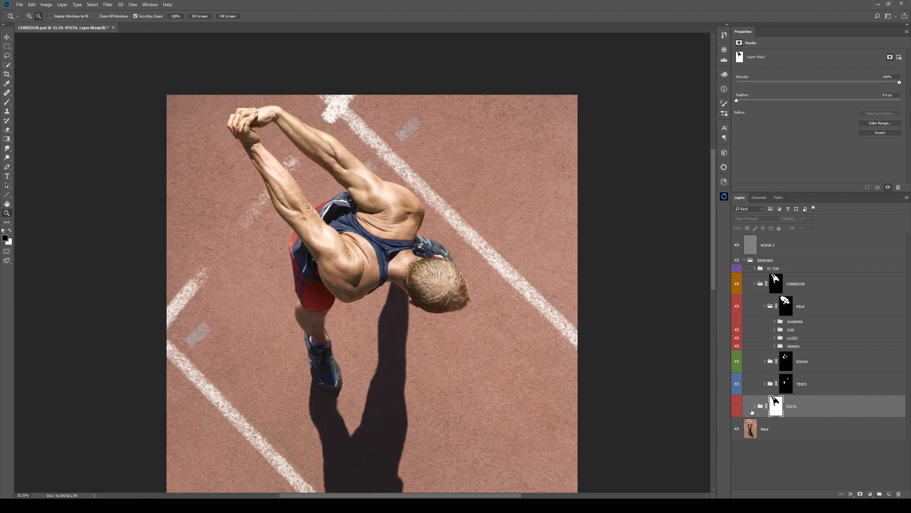
- Show the PISTA group and compare its effect on the track and shadow across the whole photo
alt+click(513, 287)
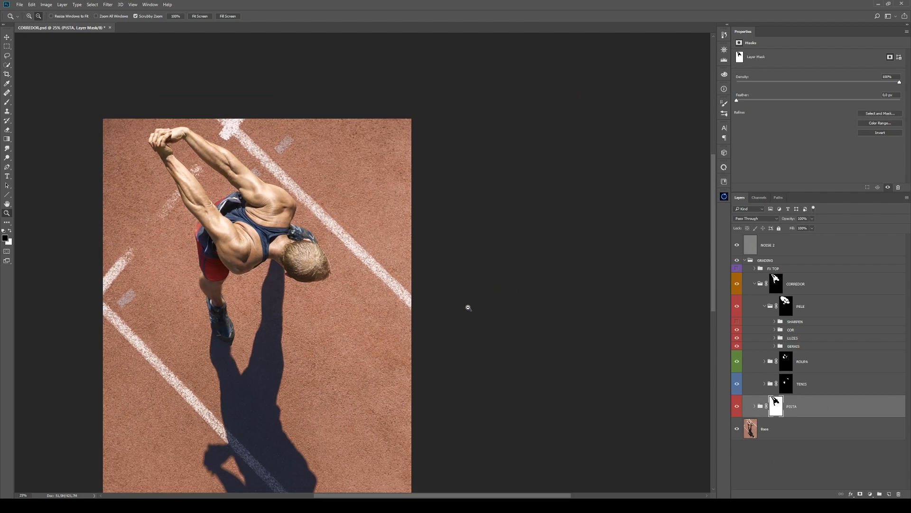
alt+click(492, 301)
click(737, 407)
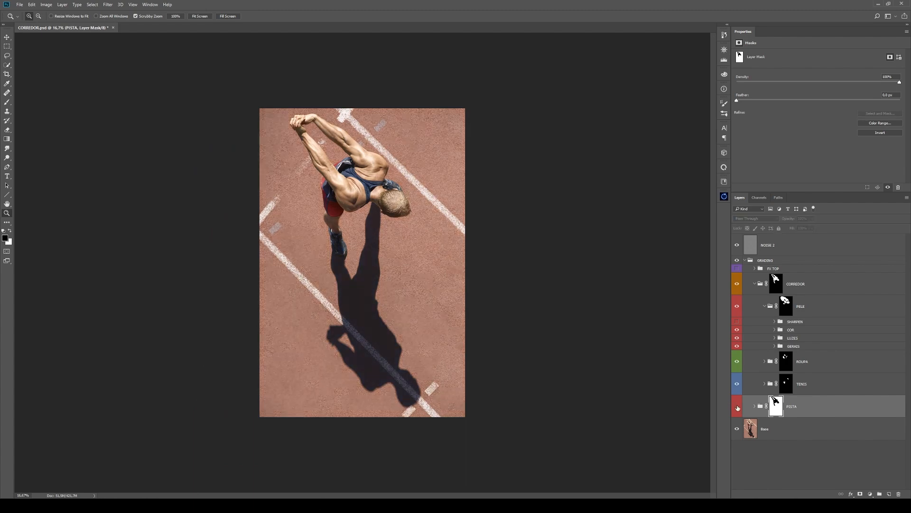
click(738, 406)
click(738, 406)
click(737, 406)
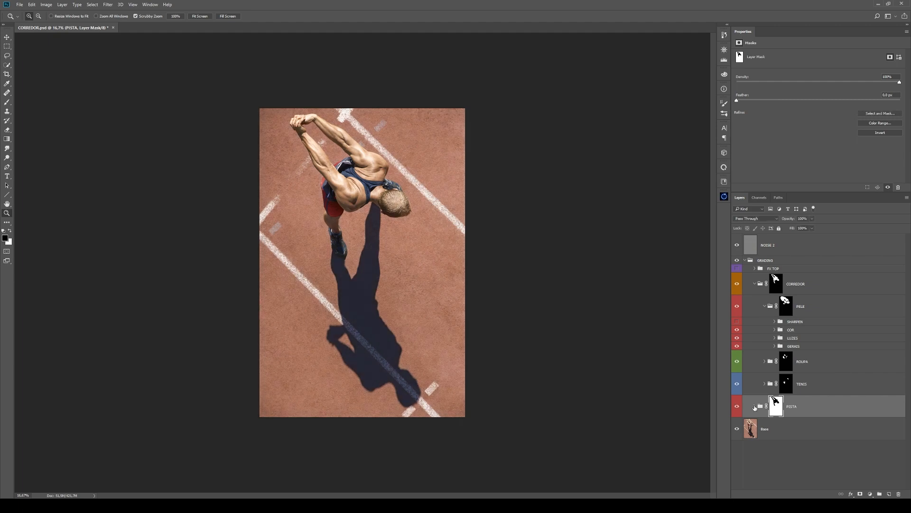
- Expand the PISTA group, hide its hp 3, PRETOS and COR layers, and select the CONTRASTE layer
click(755, 406)
scroll(796, 397, down, 2)
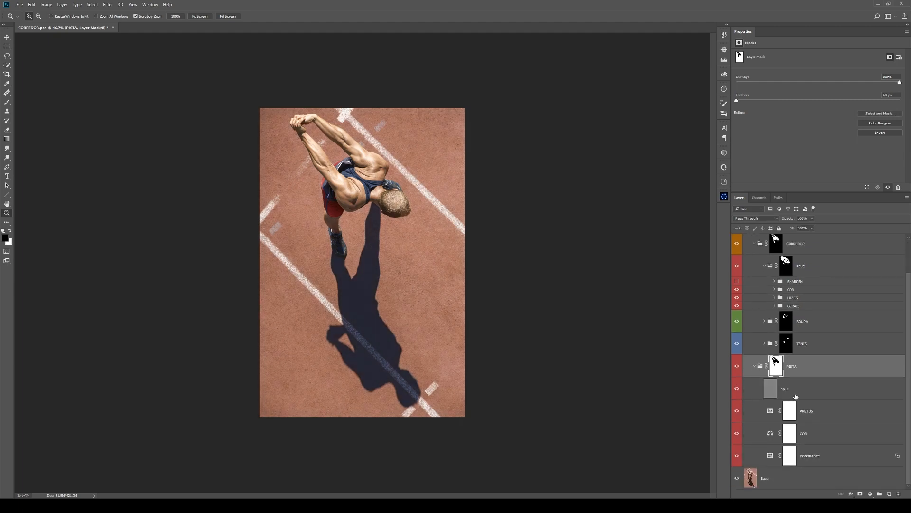
click(770, 391)
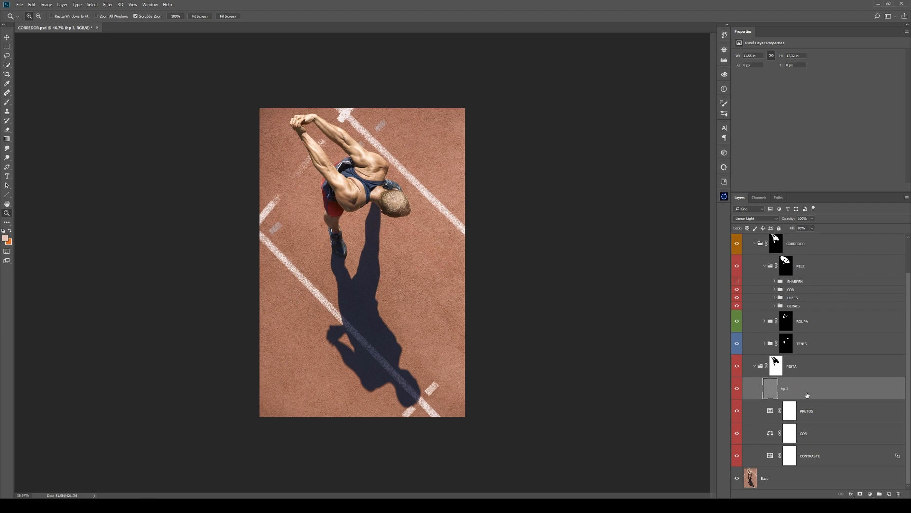
click(737, 390)
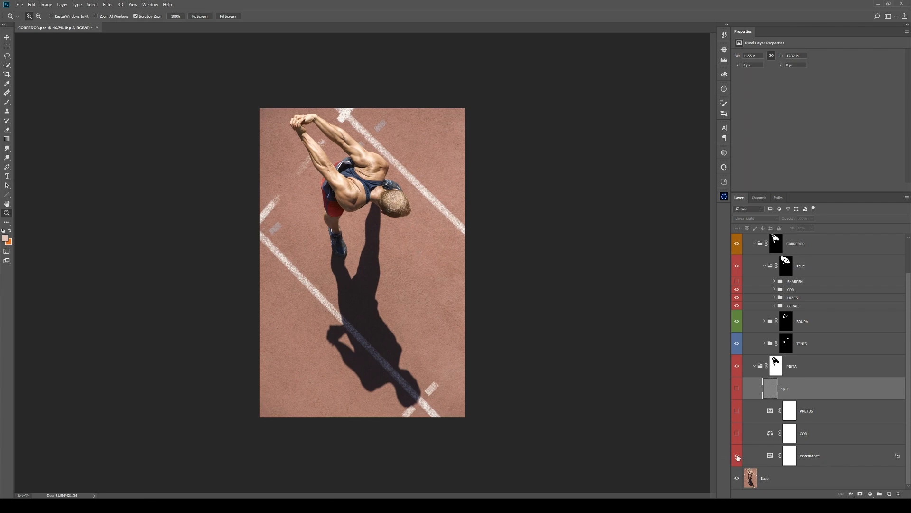
click(843, 464)
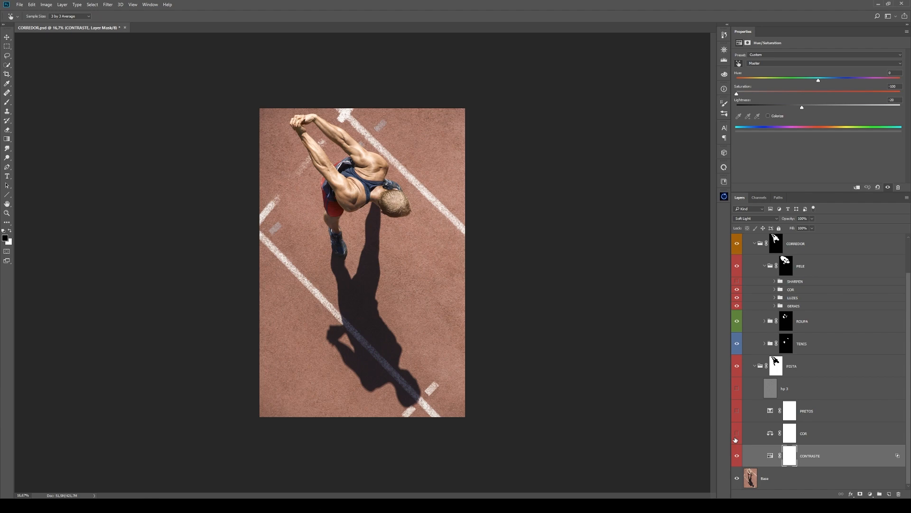
- Show the COR Color Balance layer in the PISTA group and compare its effect on the track colour
key(z)
click(792, 434)
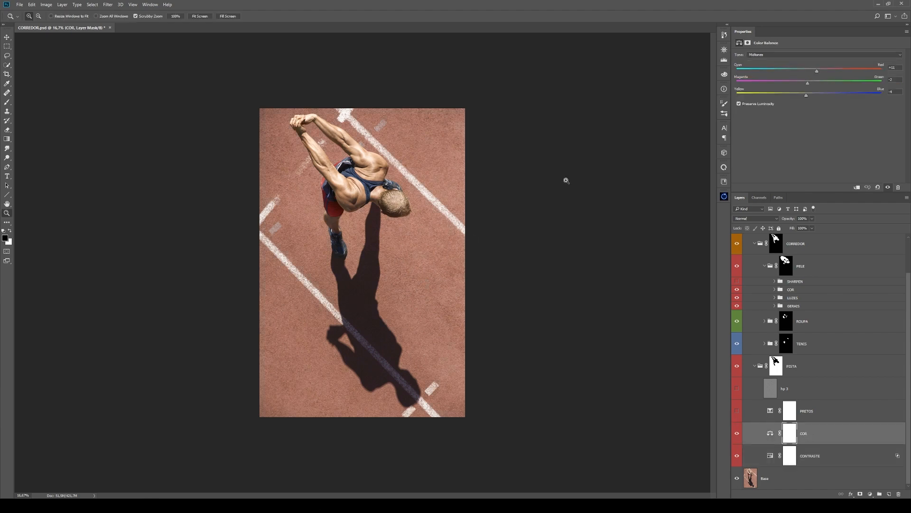
click(417, 222)
drag(417, 221, 461, 269)
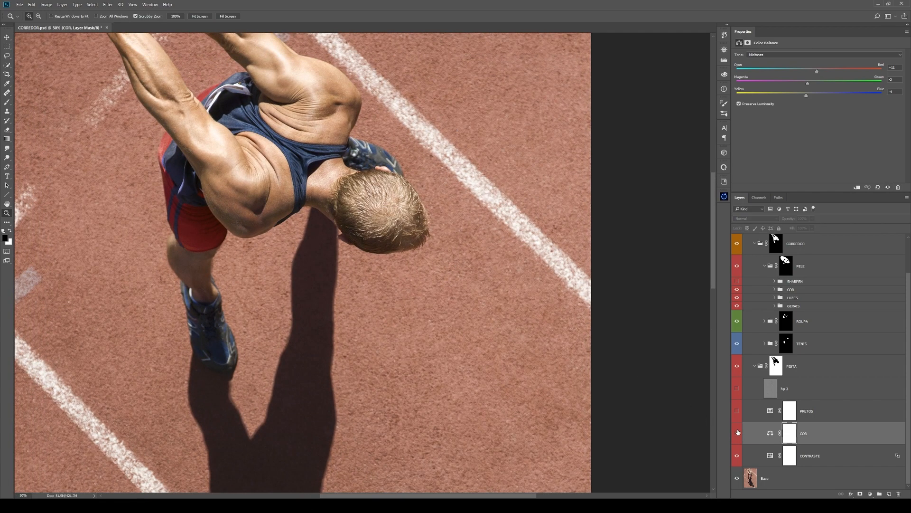
drag(491, 236, 534, 370)
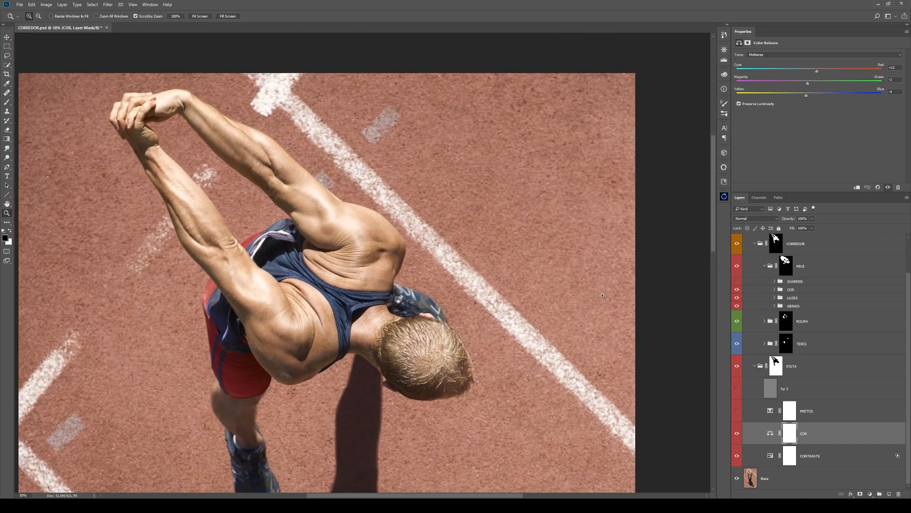
click(738, 433)
click(737, 433)
alt+click(400, 330)
drag(513, 247, 524, 237)
drag(426, 379, 451, 310)
- Select the PRETOS Selective Color layer, inspect the runner's shadow closely and show the layer
click(821, 412)
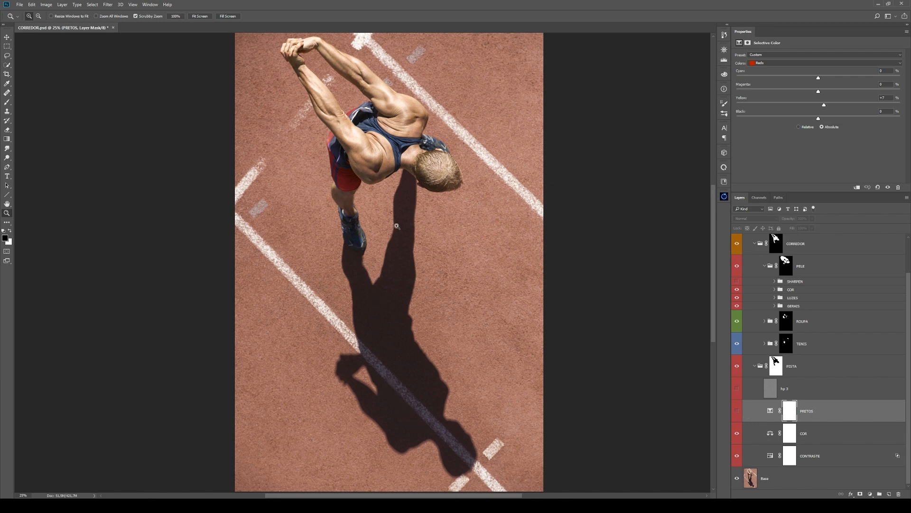
click(738, 411)
click(737, 411)
click(416, 359)
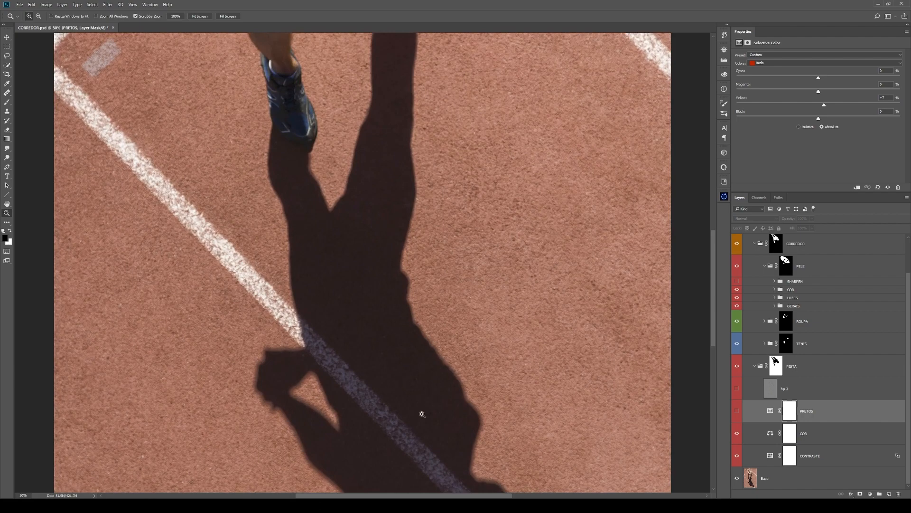
click(737, 416)
scroll(358, 333, down, 3)
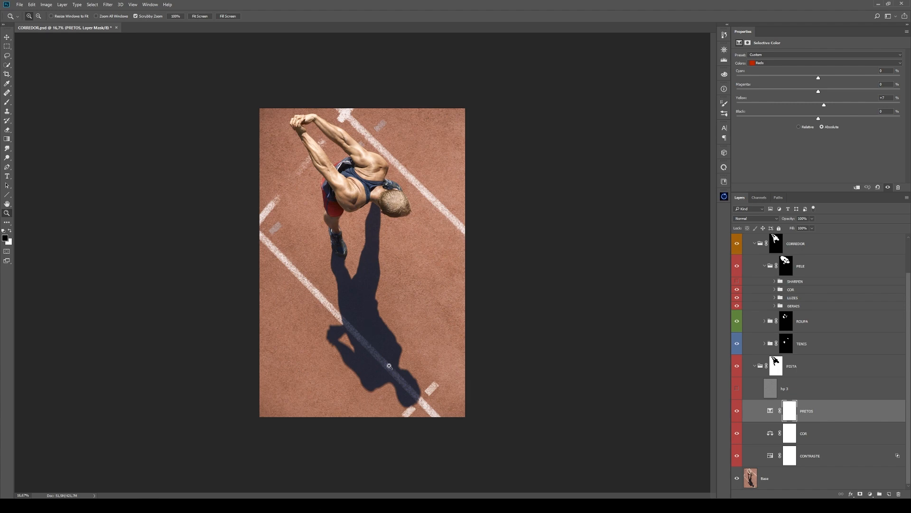
- Compare the runner's shadow in the full photo with the PRETOS layer hidden and shown
key(v)
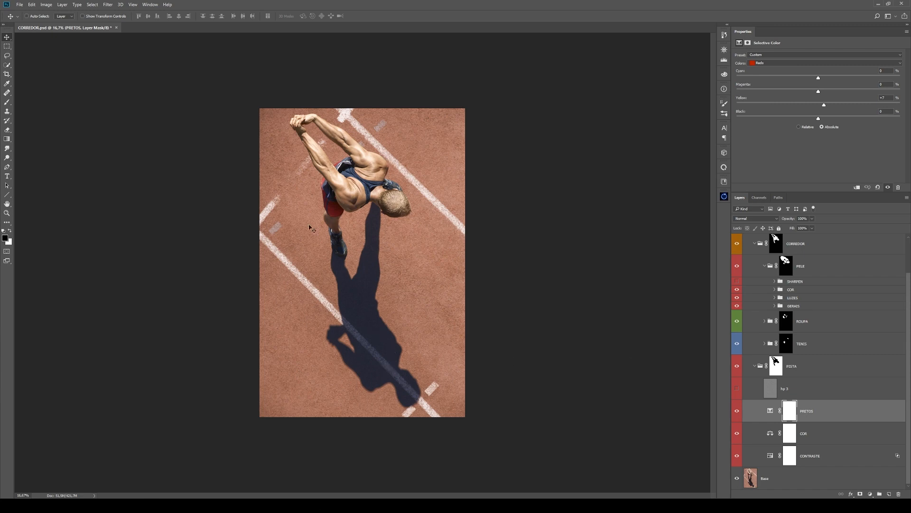
click(737, 411)
click(737, 411)
click(737, 412)
click(737, 412)
- Select all layers from Base up to PRETOS
scroll(847, 417, up, 2)
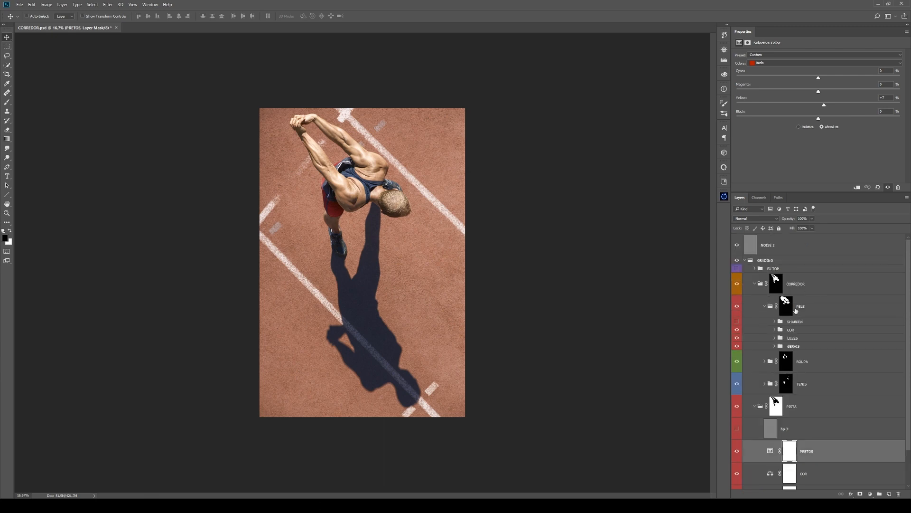
scroll(802, 472, down, 2)
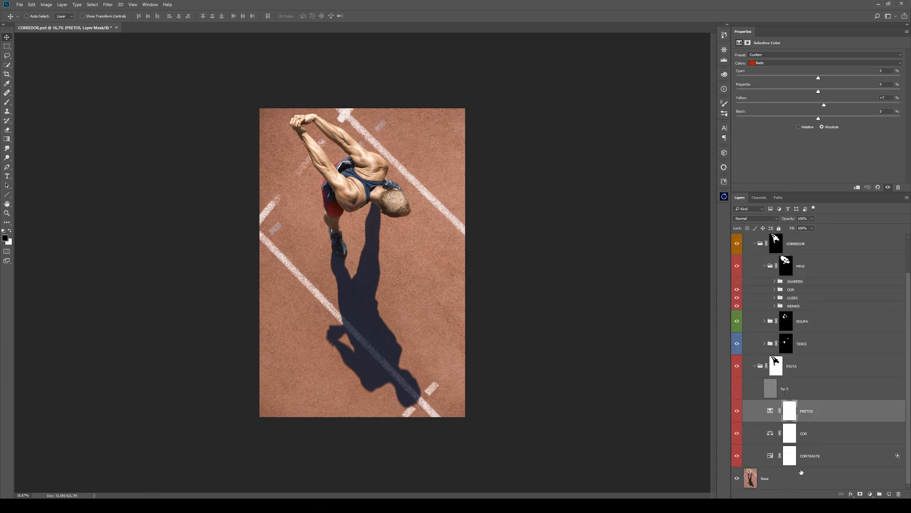
click(802, 473)
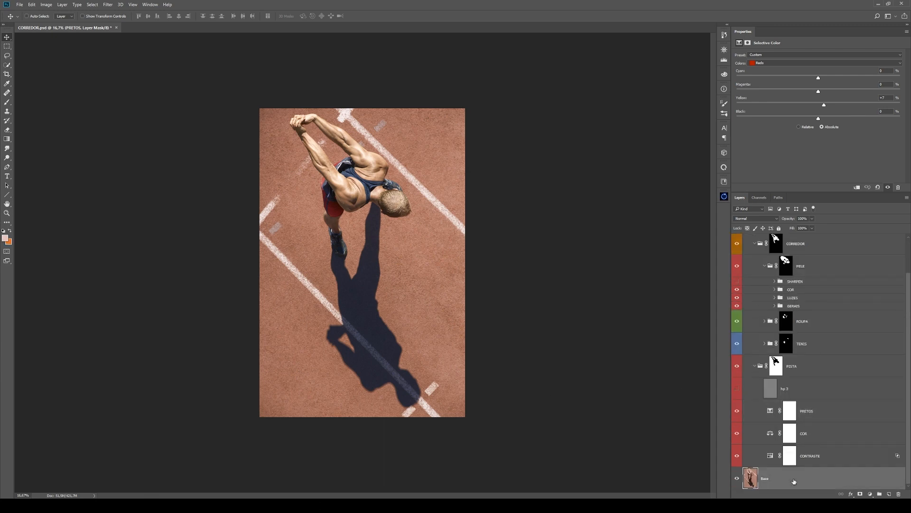
shift+click(833, 412)
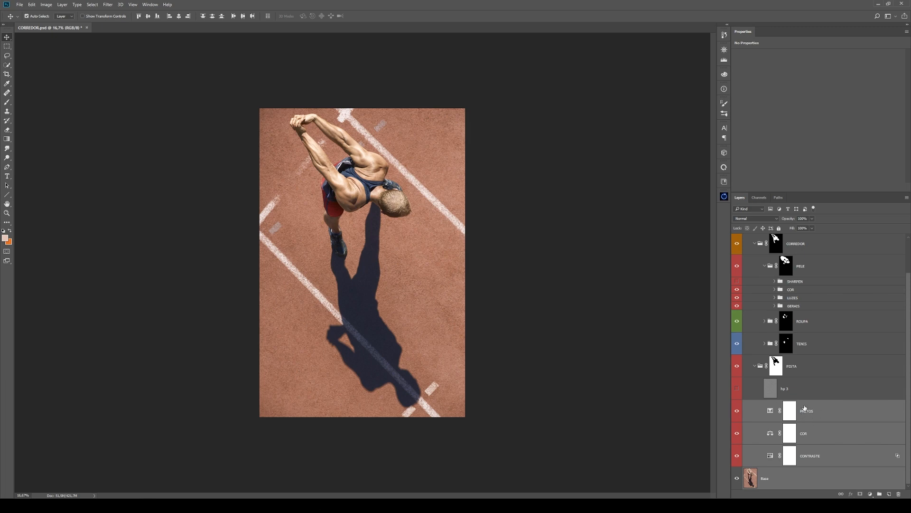
- Stamp the selected layers into a desaturated merged copy and apply a High Pass filter with a 3.0-pixel radius
key(ctrl+alt+e)
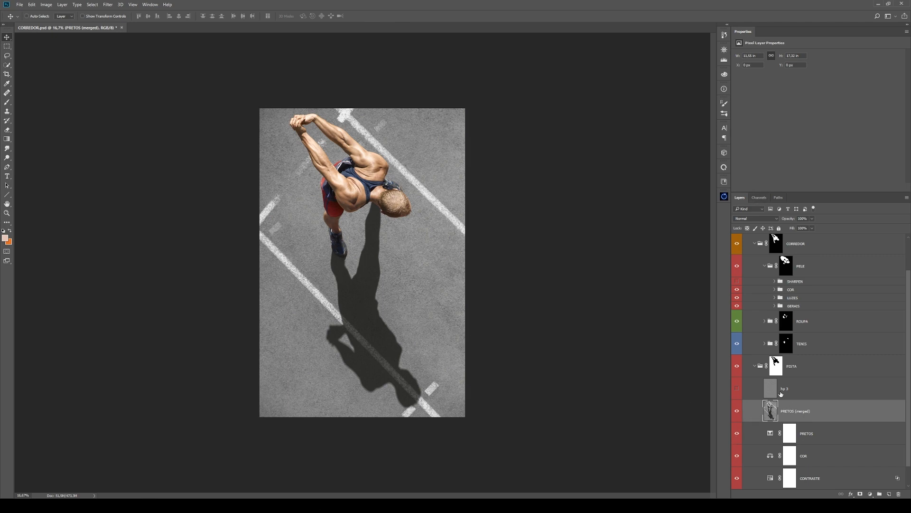
click(109, 6)
mouse_move(177, 144)
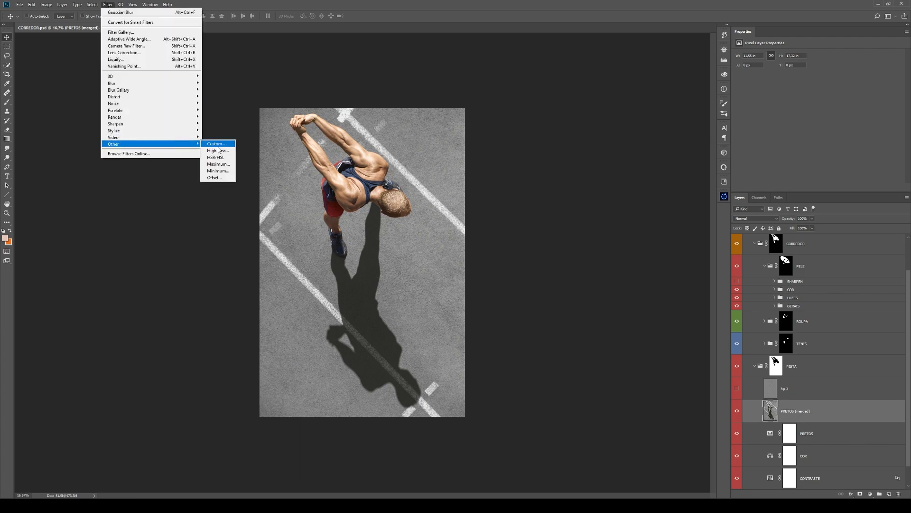
click(231, 151)
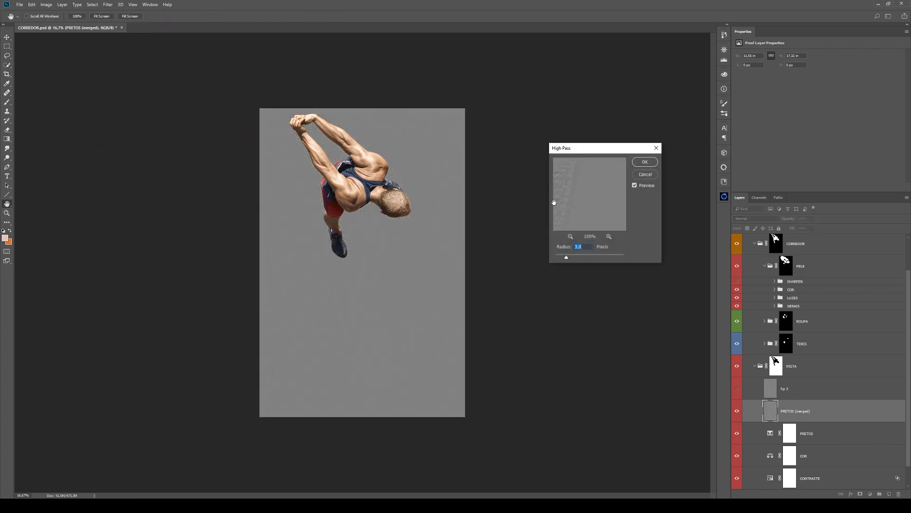
key(ctrl+plus)
key(ctrl+plus)
key(ctrl+plus)
key(ctrl+plus)
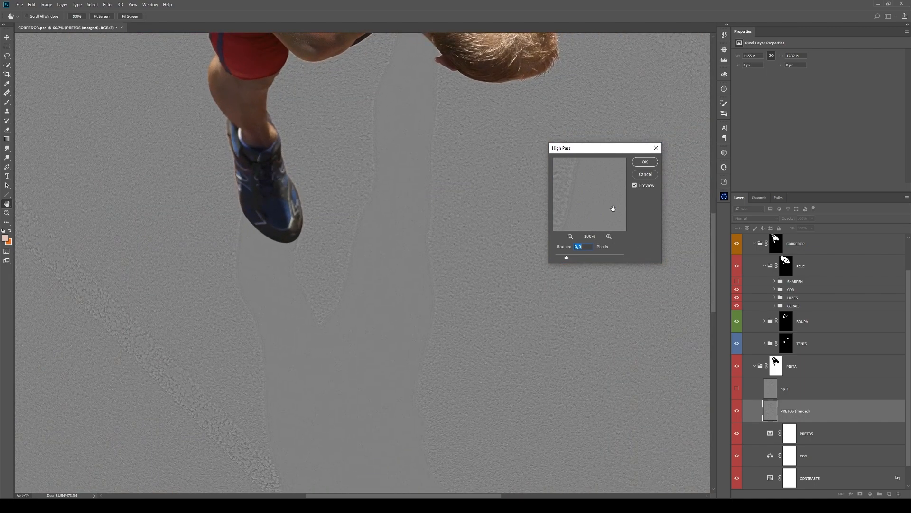
scroll(448, 201, right, 5)
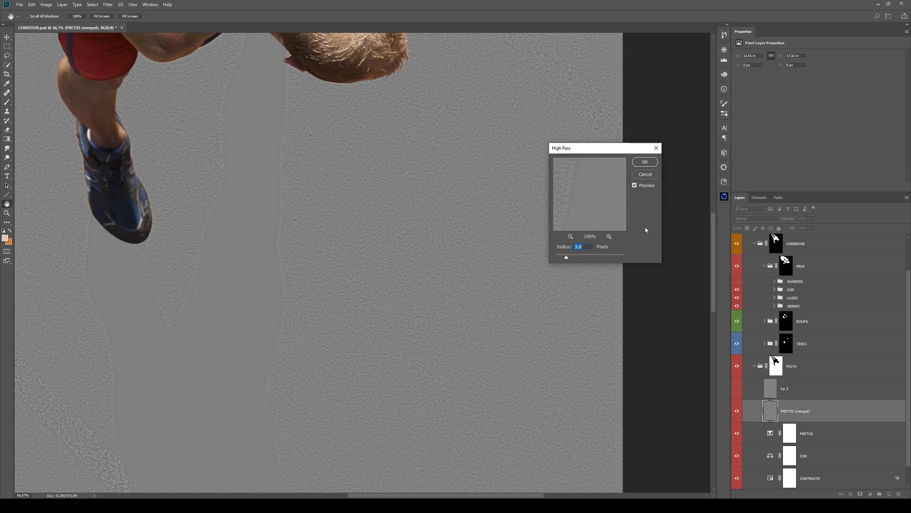
click(645, 161)
- Set the merged high-pass layer to Overlay and compare the track texture with Soft Light
key(v)
click(756, 218)
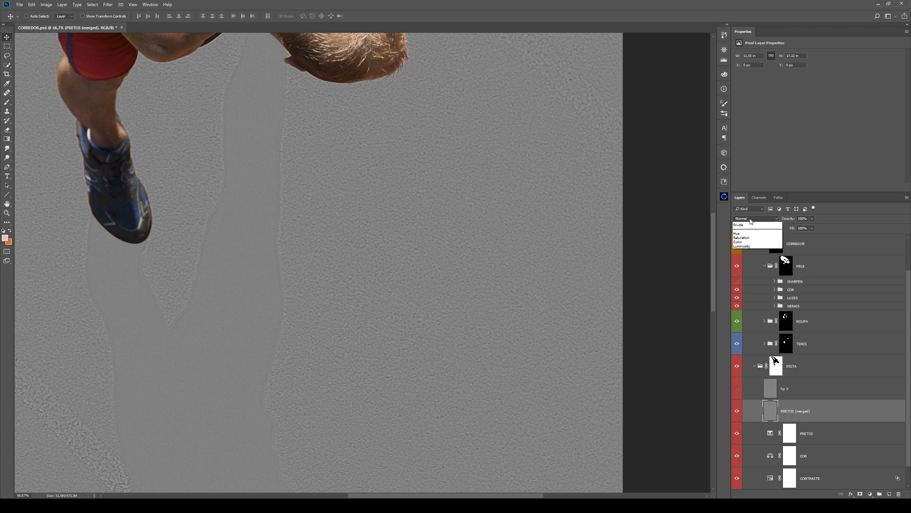
click(740, 289)
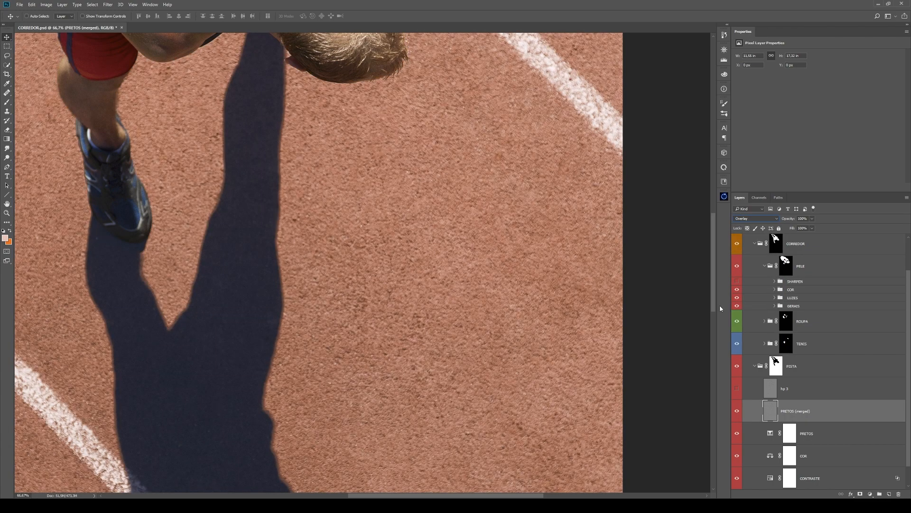
click(756, 219)
click(744, 293)
click(764, 219)
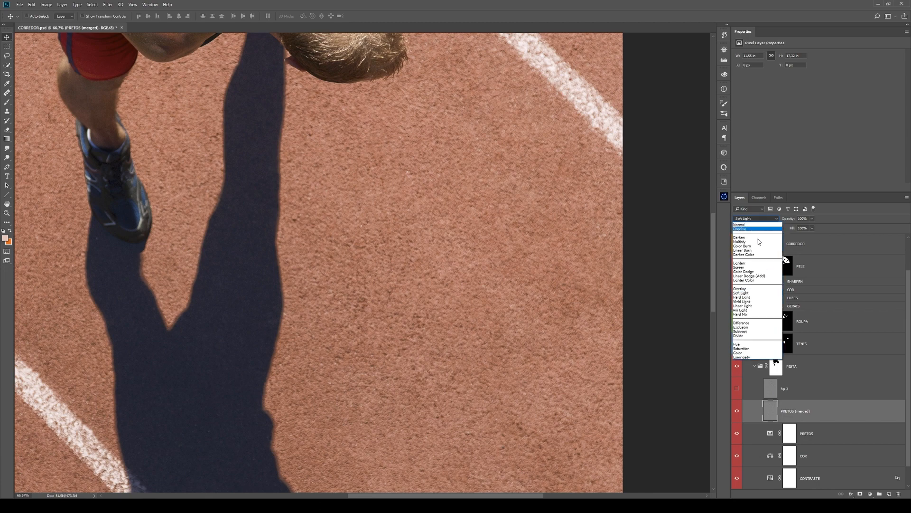
click(743, 289)
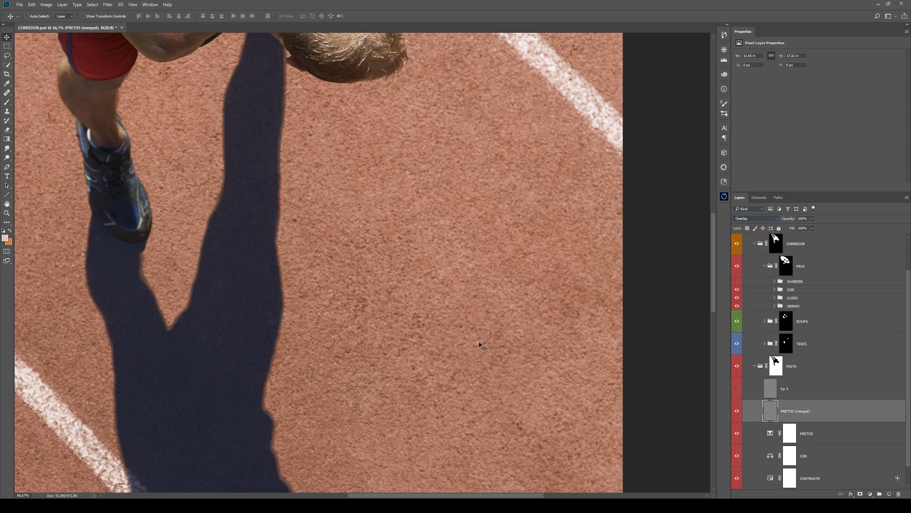
- Try the Hard Light and Linear Light blend modes on the merged high-pass layer
click(765, 216)
click(748, 300)
click(765, 219)
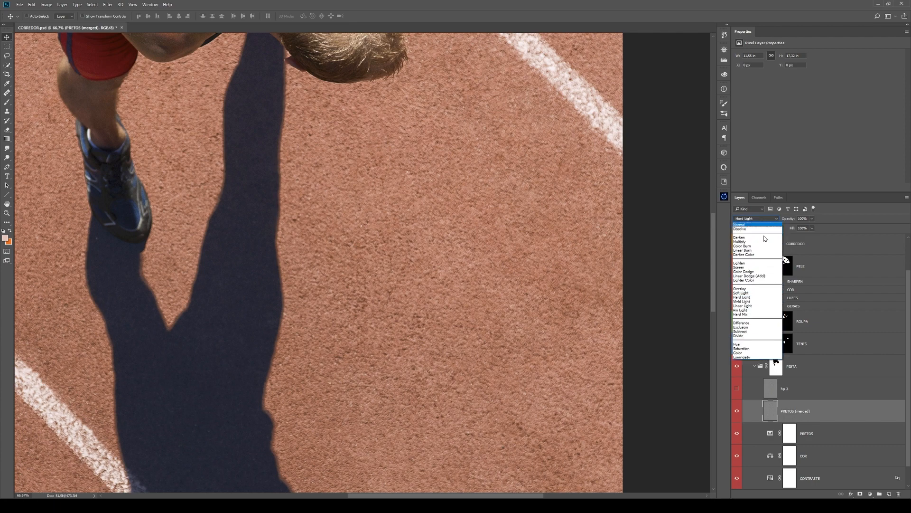
click(758, 307)
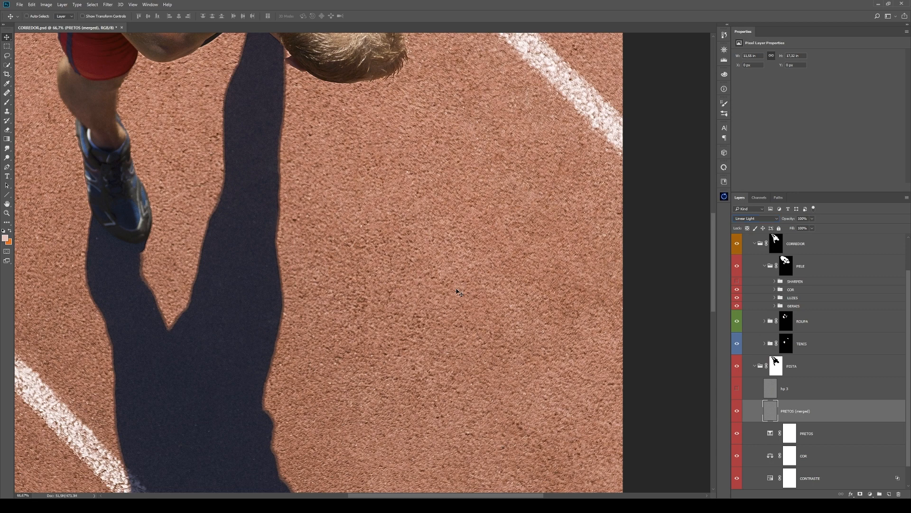
- Compare the track texture at 100% with the Linear Light high-pass layer hidden and shown
key(z)
click(494, 313)
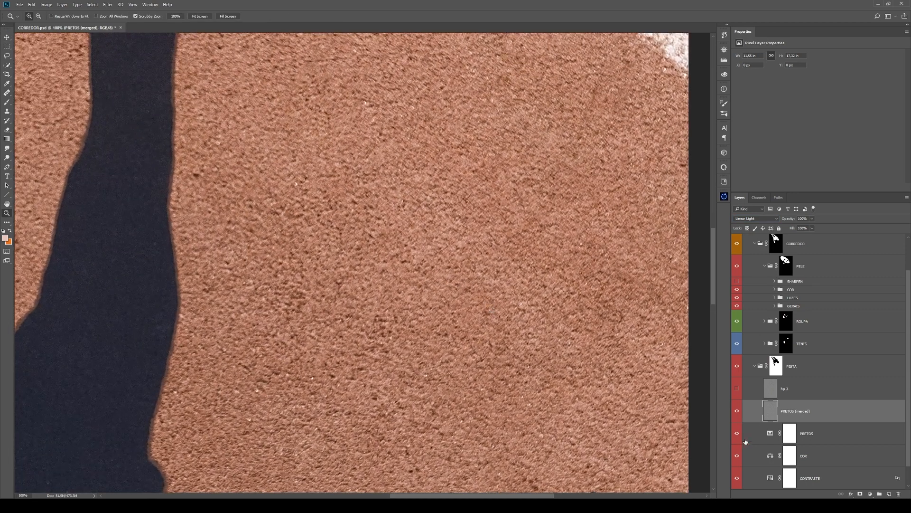
click(737, 413)
click(737, 412)
click(737, 413)
click(738, 413)
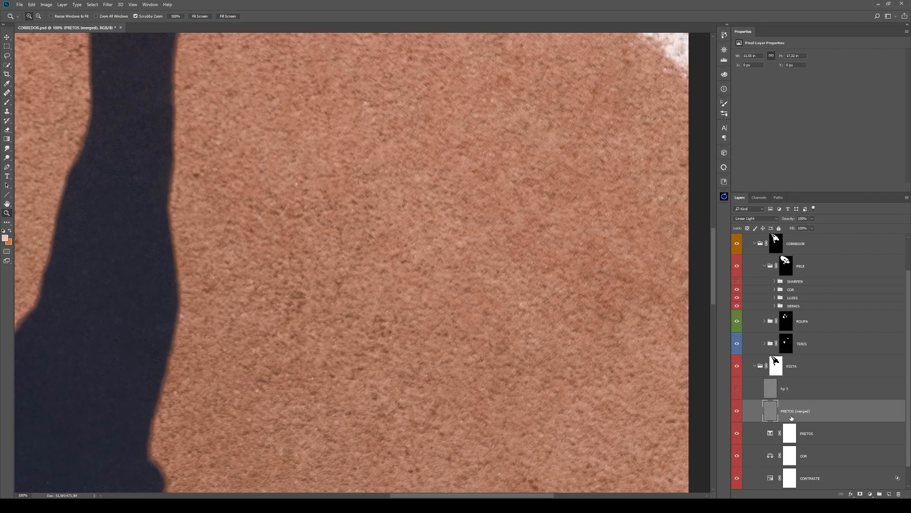
- Switch the merged high-pass layer back to Overlay and compare the track with it hidden and shown
click(749, 219)
click(745, 289)
click(738, 412)
click(739, 411)
click(738, 411)
- Delete the merged high-pass layer and show the existing hp 3 layer in the PISTA group
click(755, 219)
key(Escape)
key(Delete)
click(807, 392)
click(737, 388)
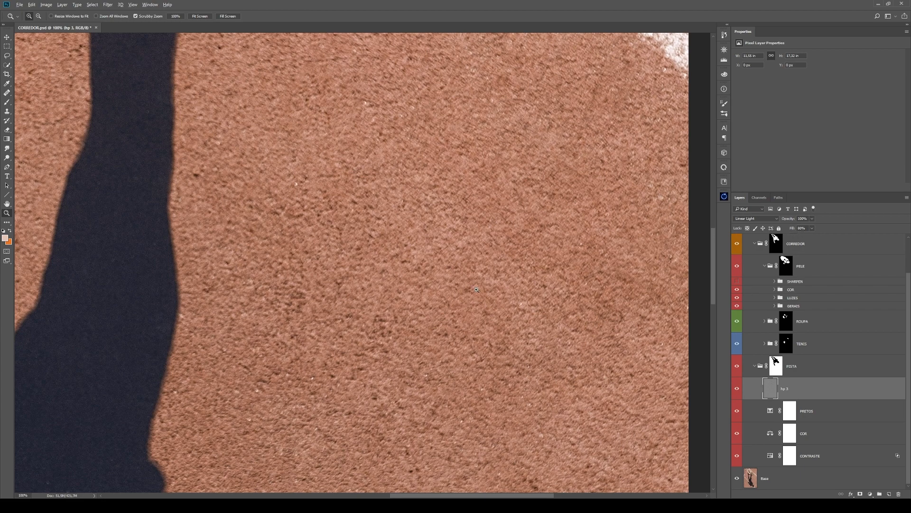
- Show the SHARPEN group inside the PELE group and expand it, with the runner's back in close view
key(ctrl+minus)
key(ctrl+minus)
key(ctrl+minus)
key(ctrl+minus)
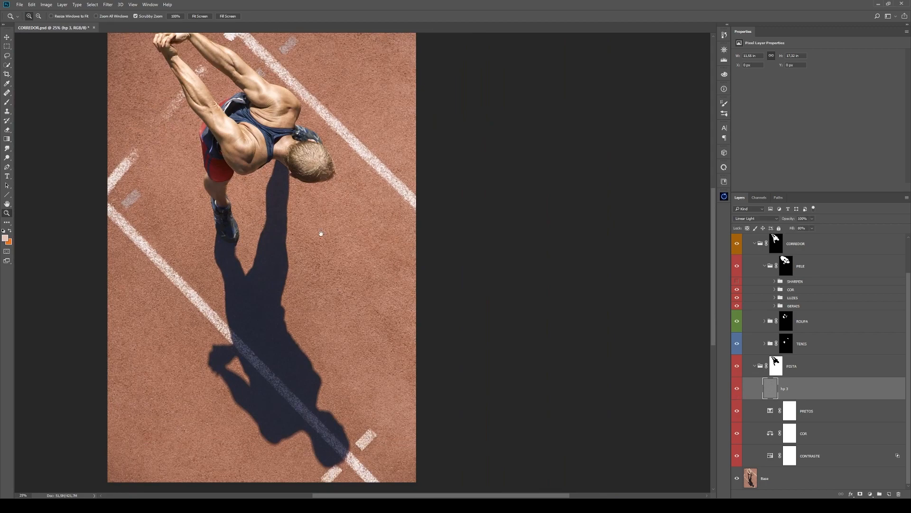
click(276, 162)
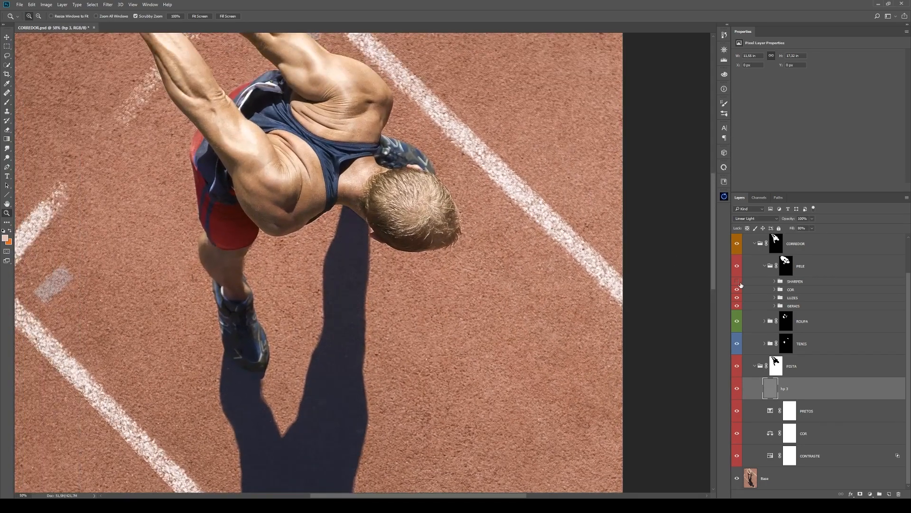
key(ctrl+plus)
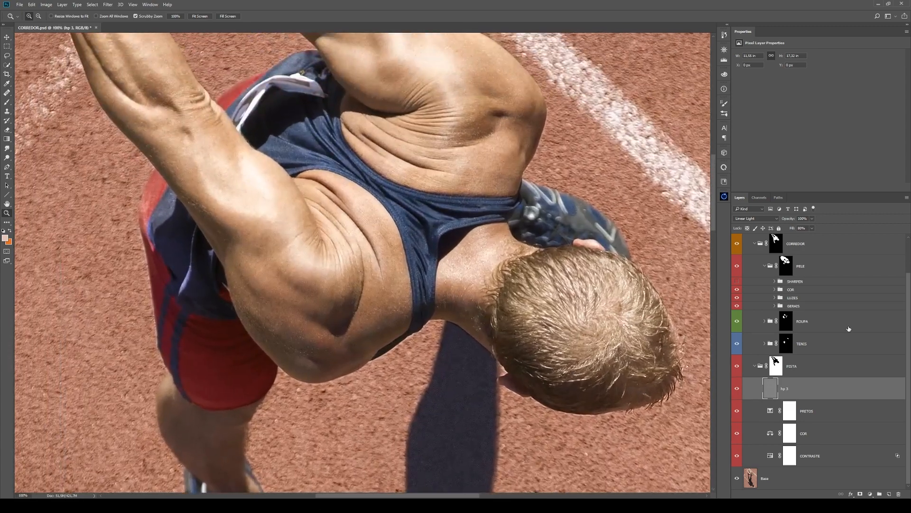
shift+click(823, 297)
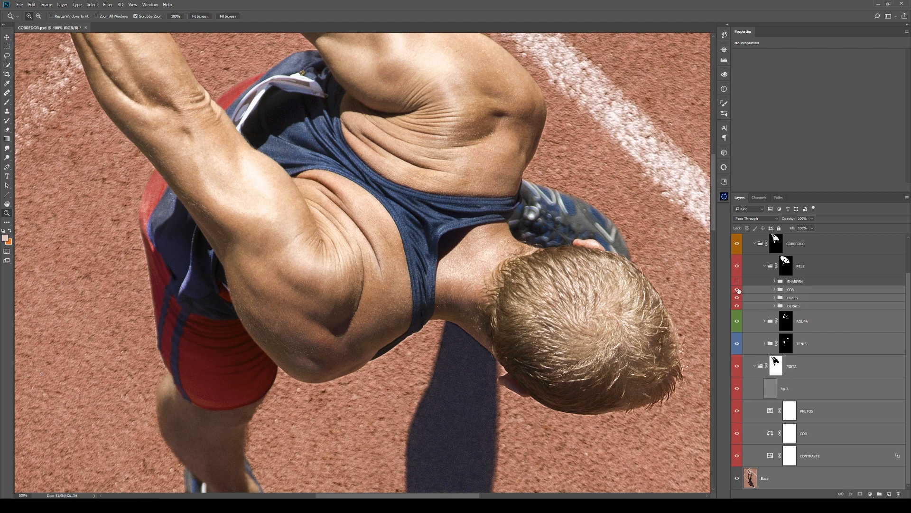
click(791, 290)
click(775, 281)
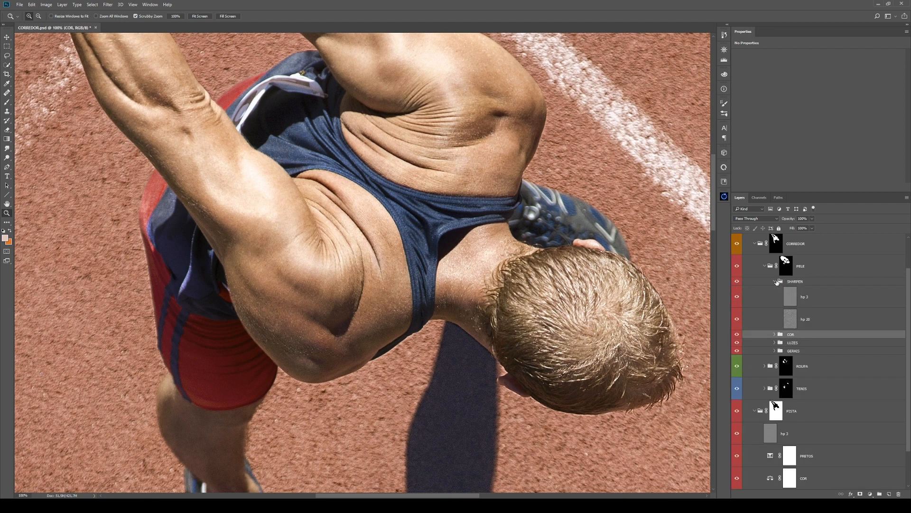
- Show the hp 20 layer in the SHARPEN group and compare its effect on the runner's skin
click(749, 322)
click(736, 321)
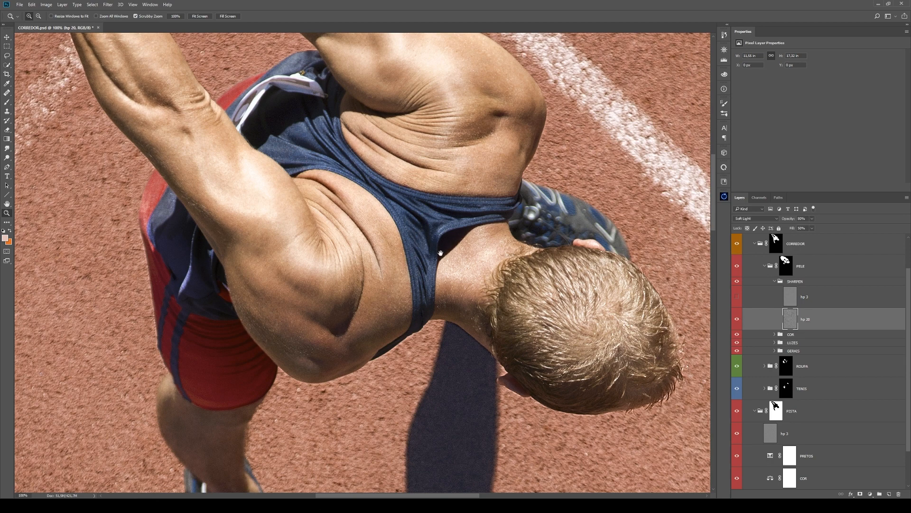
drag(438, 255, 451, 304)
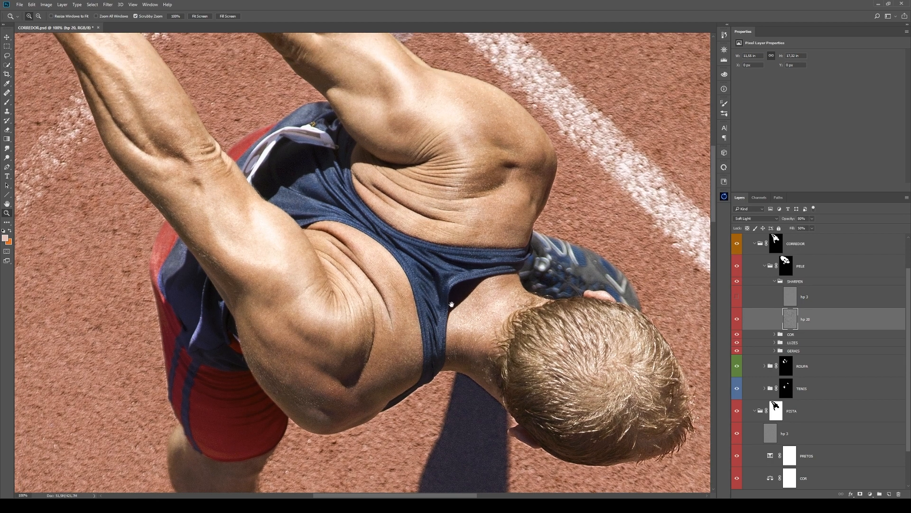
alt+click(400, 281)
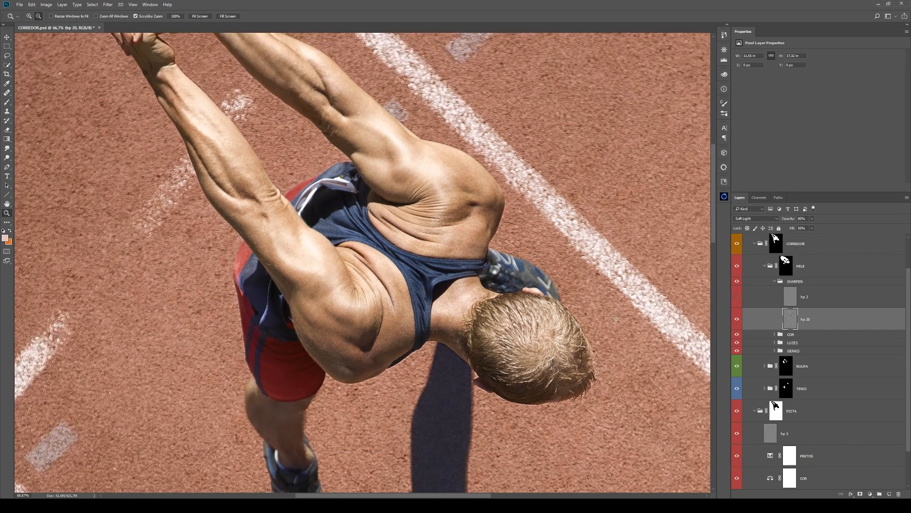
click(737, 321)
click(737, 320)
- Show the hp 3 layer in the SHARPEN group and inspect the skin detail up close and from afar
click(833, 299)
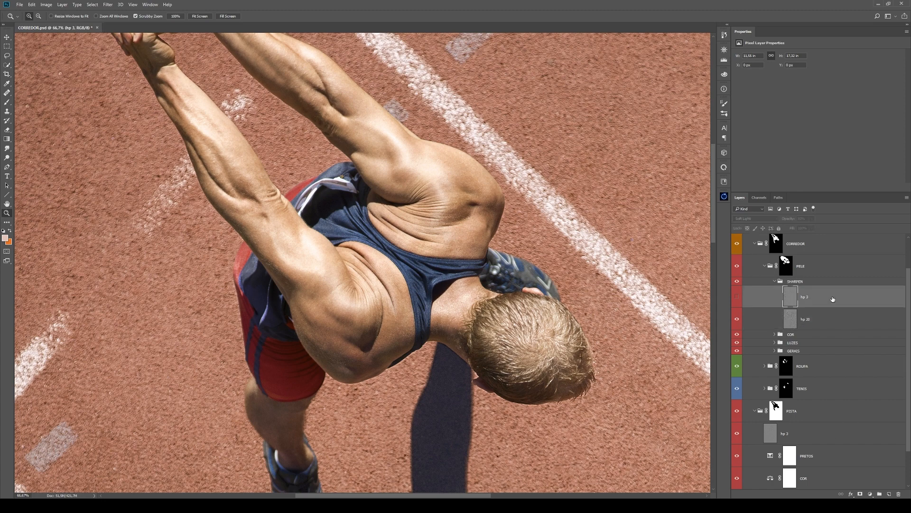
click(737, 298)
click(366, 262)
click(500, 338)
alt+click(500, 338)
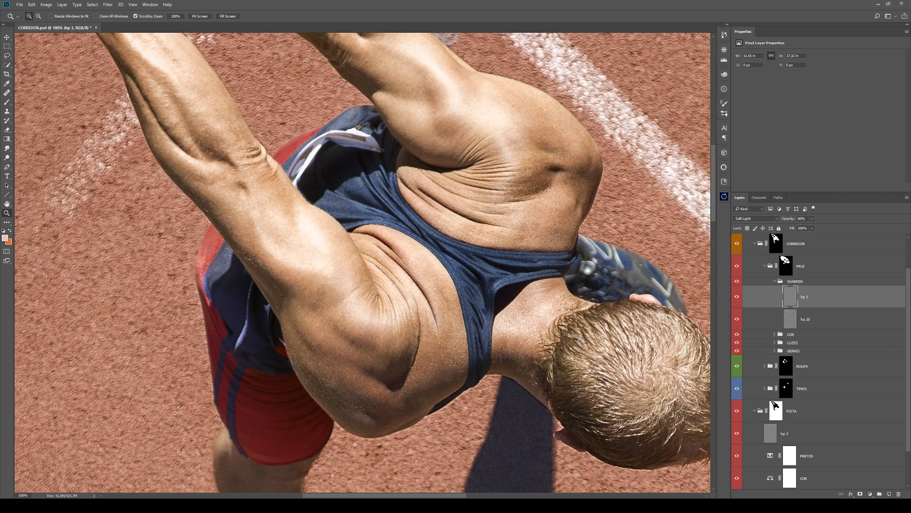
alt+click(533, 277)
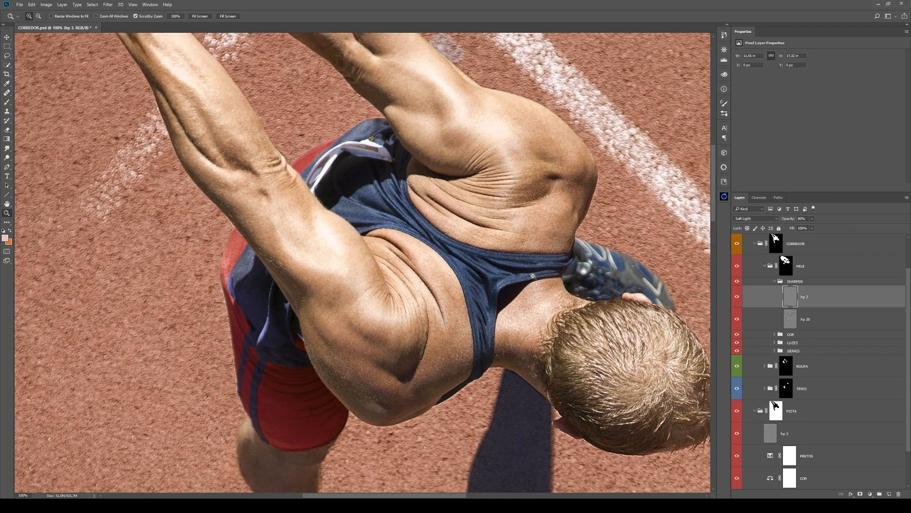
alt+click(533, 277)
alt+click(533, 276)
alt+click(533, 276)
- Collapse the PELE, CORREDOR and PISTA groups
click(765, 266)
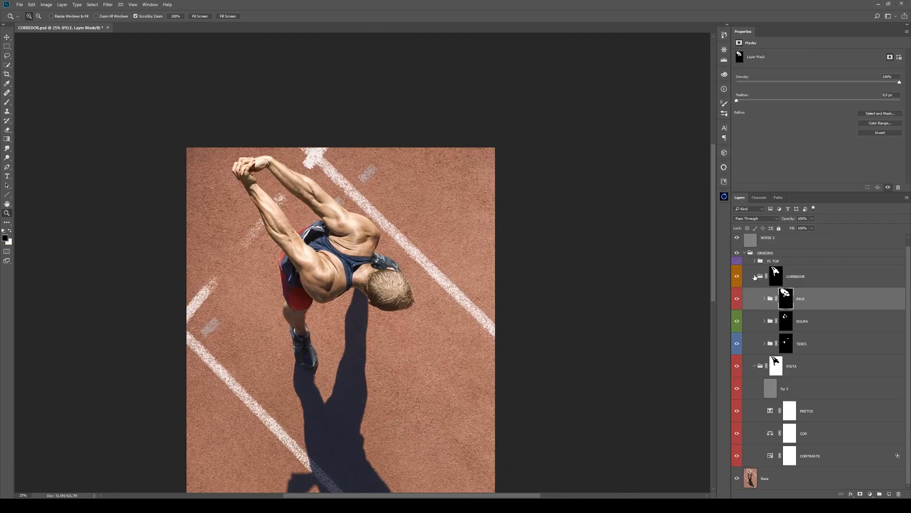
click(756, 277)
click(755, 308)
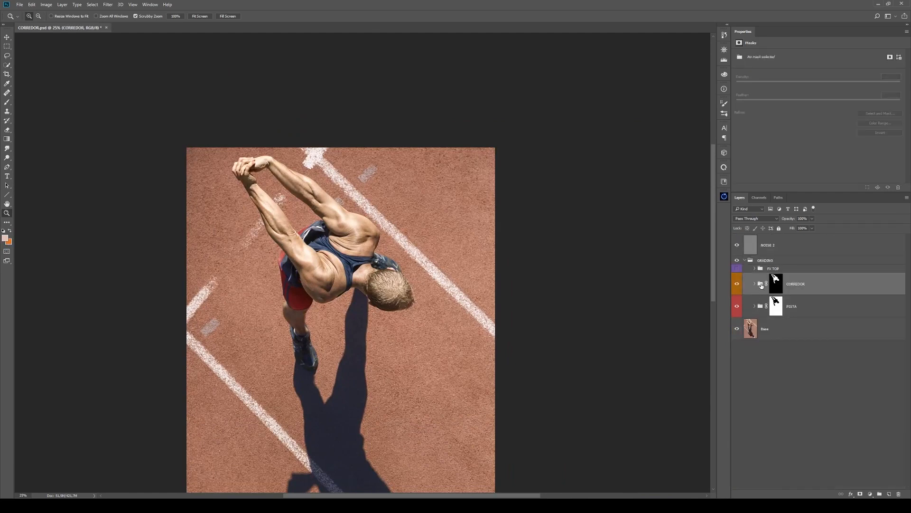
- Show the FX TOP group and compare its effect on the full photo with it hidden and shown
drag(419, 330, 463, 307)
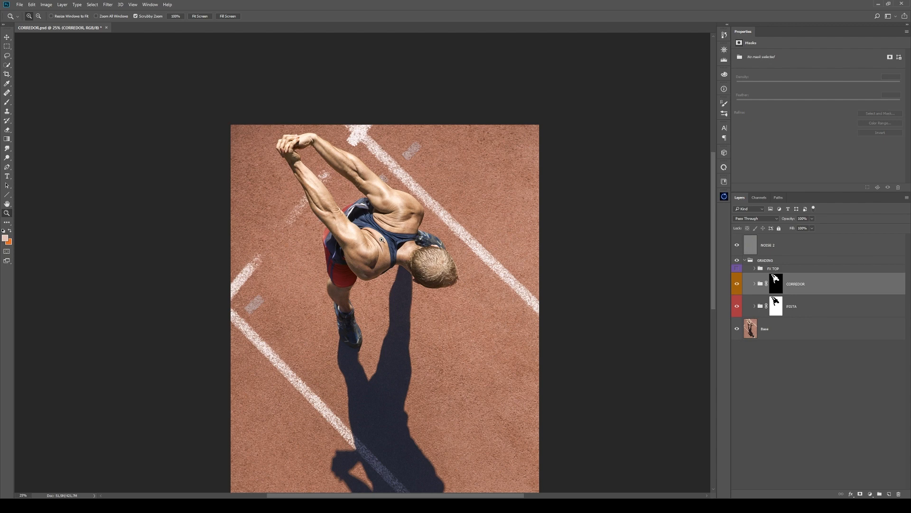
click(411, 239)
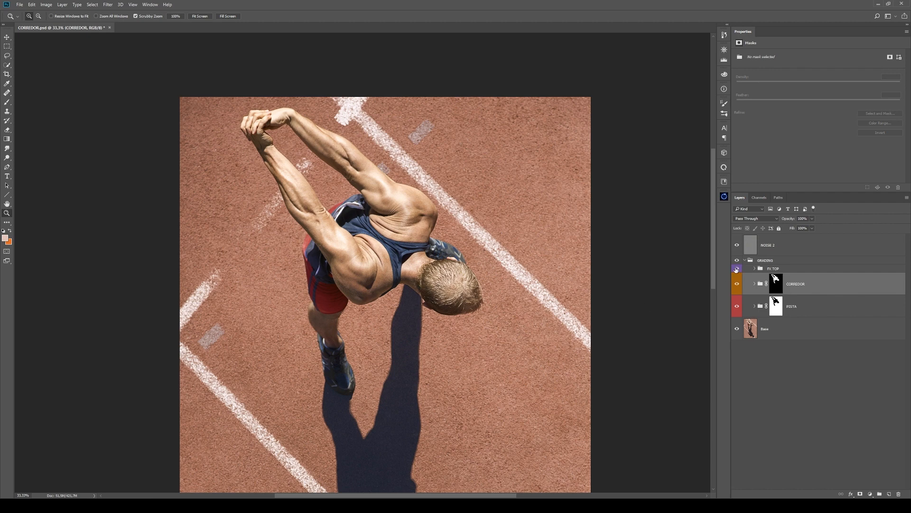
click(737, 268)
alt+click(446, 260)
alt+click(399, 308)
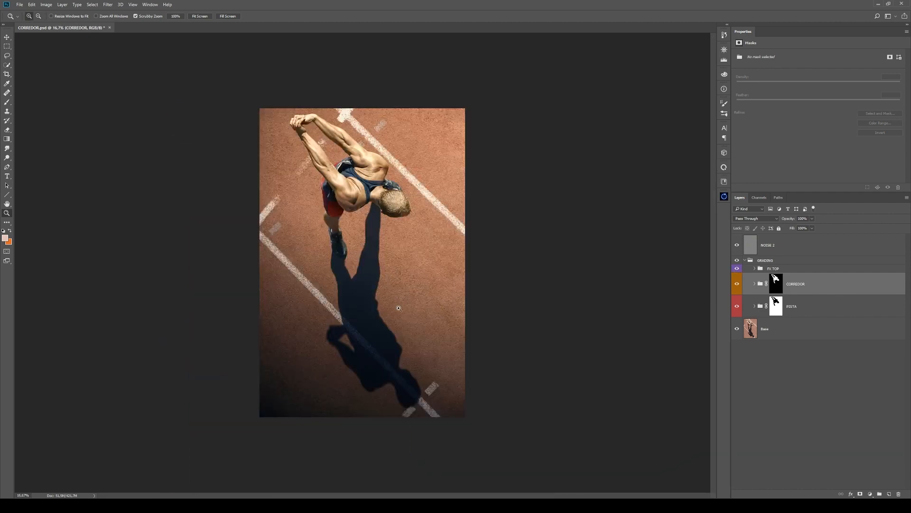
click(737, 268)
click(737, 269)
click(737, 268)
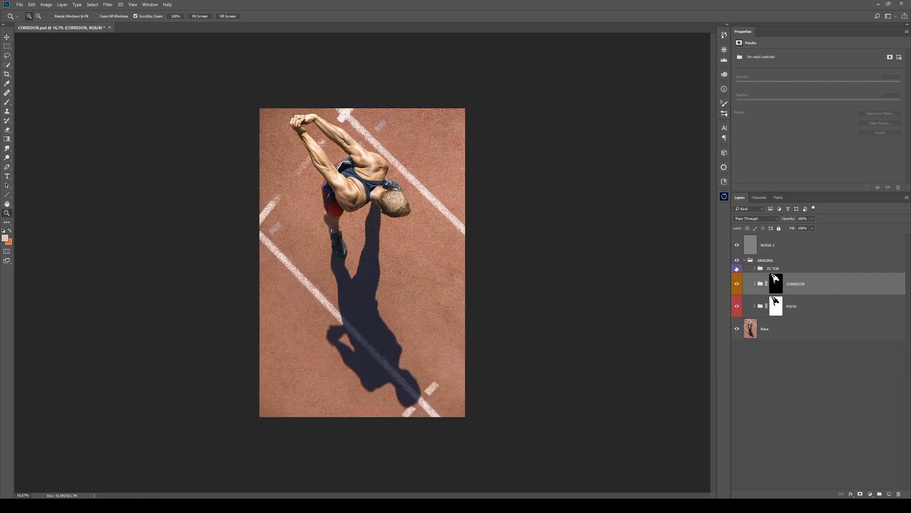
click(737, 268)
key(v)
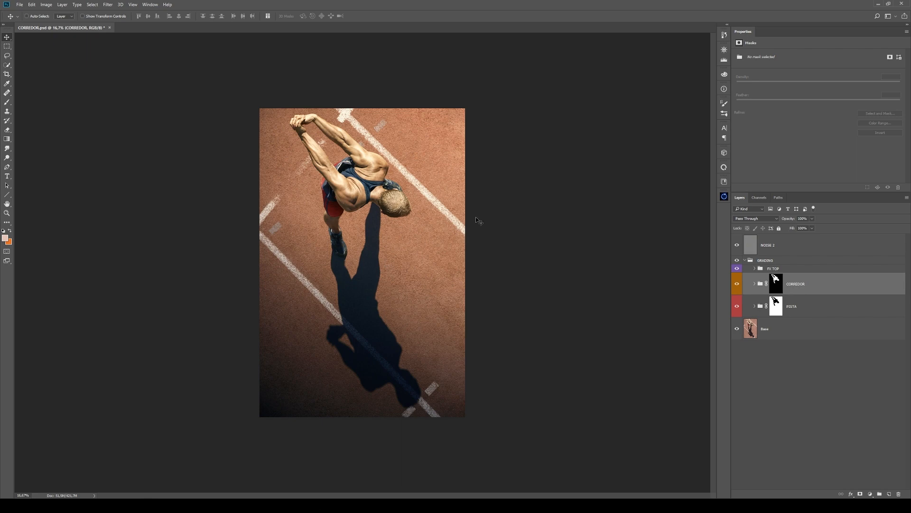
- Expand the FX TOP group and hide its Color Balance 2 layer and all four Curves layers
key(z)
click(383, 196)
click(755, 269)
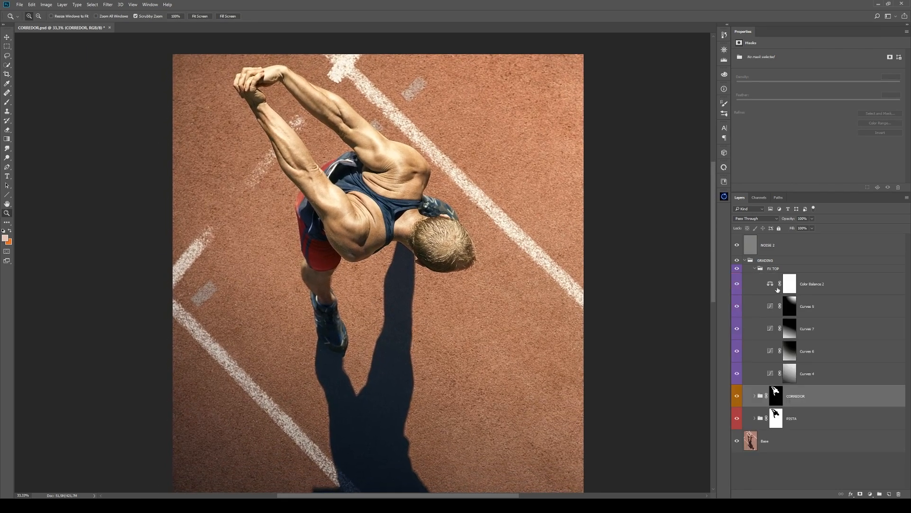
drag(737, 284, 735, 370)
- In Quick Mask, draw two linear black-to-transparent gradients from the photo's lower-left area toward the upper right, and convert the mask to a selection
alt+click(518, 312)
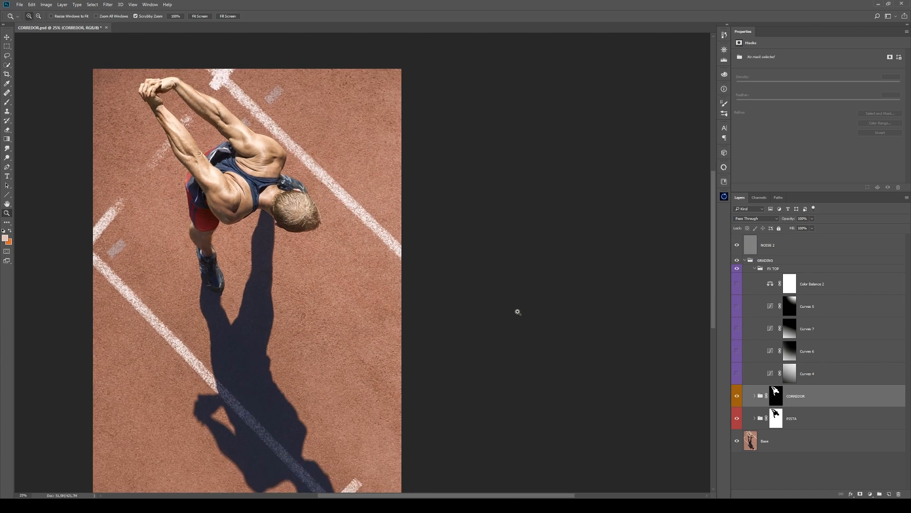
drag(342, 294, 428, 236)
key(d)
key(q)
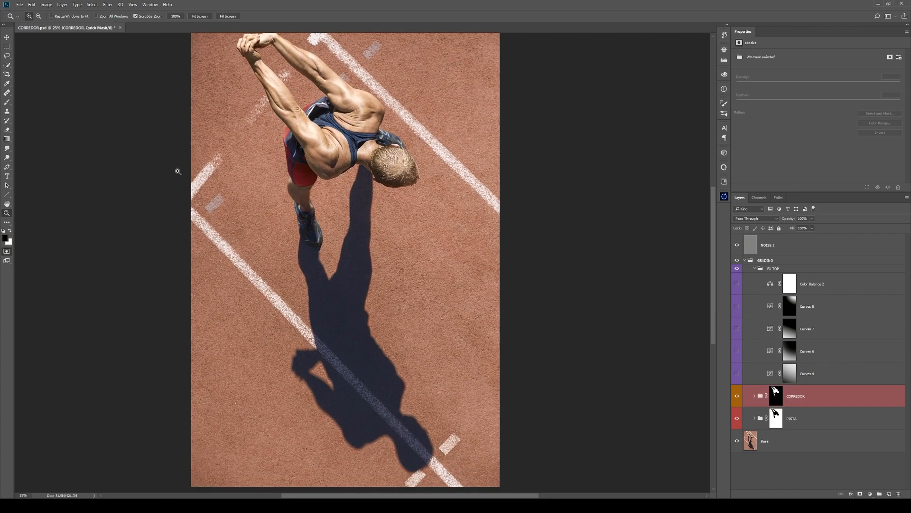
click(7, 138)
click(66, 17)
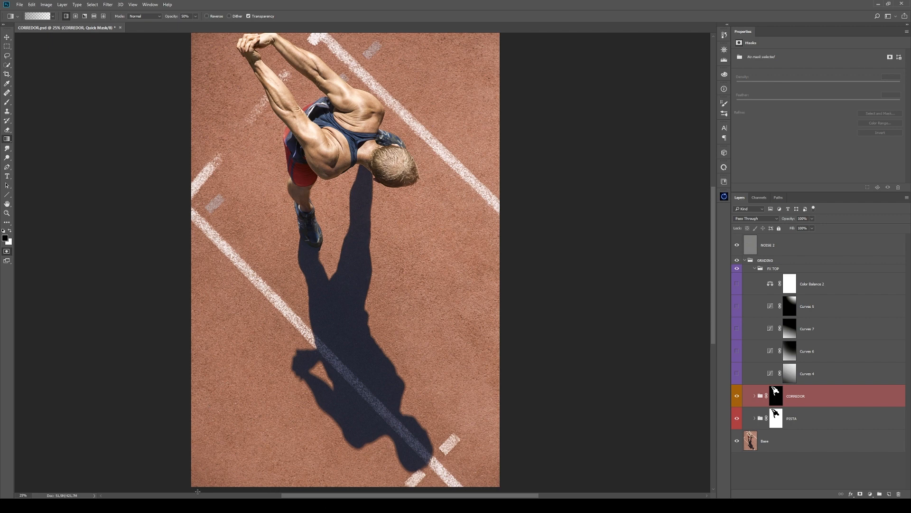
drag(189, 488, 411, 130)
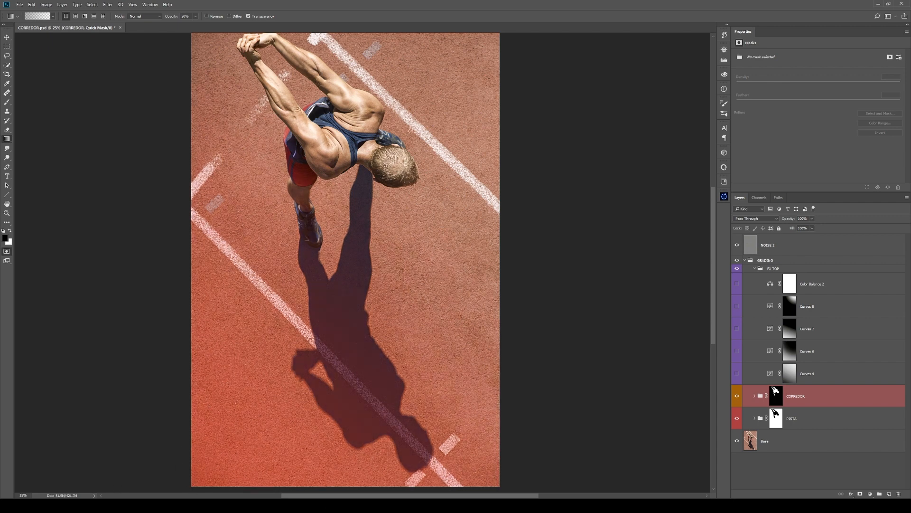
drag(217, 379, 337, 108)
key(q)
- Add a Curves adjustment layer from the selection above the CORREDOR group, and pull down its RGB white point and midtones
click(870, 494)
click(874, 390)
drag(871, 71, 871, 98)
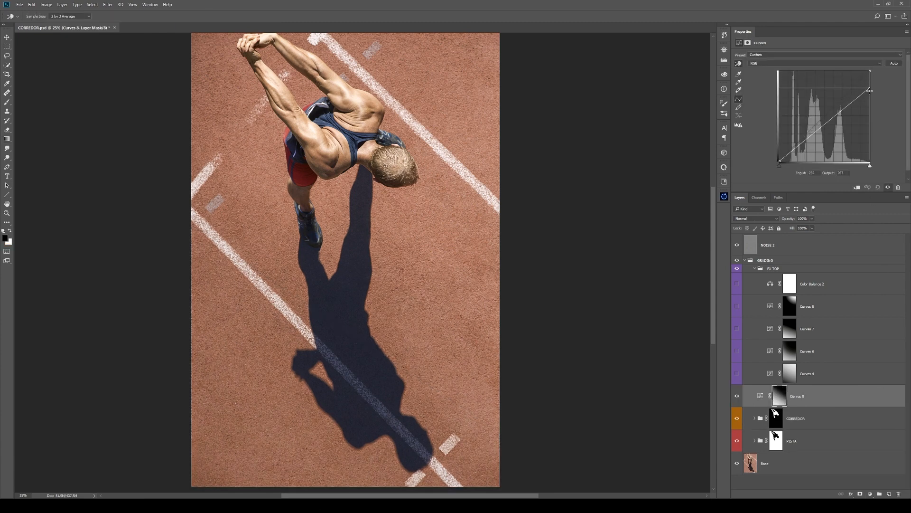
click(818, 137)
drag(817, 137, 818, 148)
- Lower the Red channel's midtones and raise the Blue channel's shadow tones in the new Curves layer
click(787, 63)
click(807, 73)
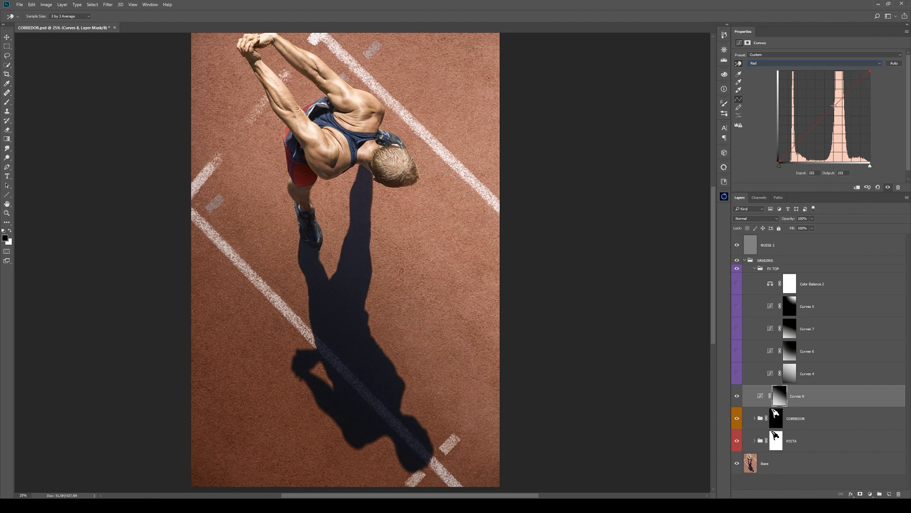
drag(834, 108, 831, 116)
click(795, 64)
click(794, 73)
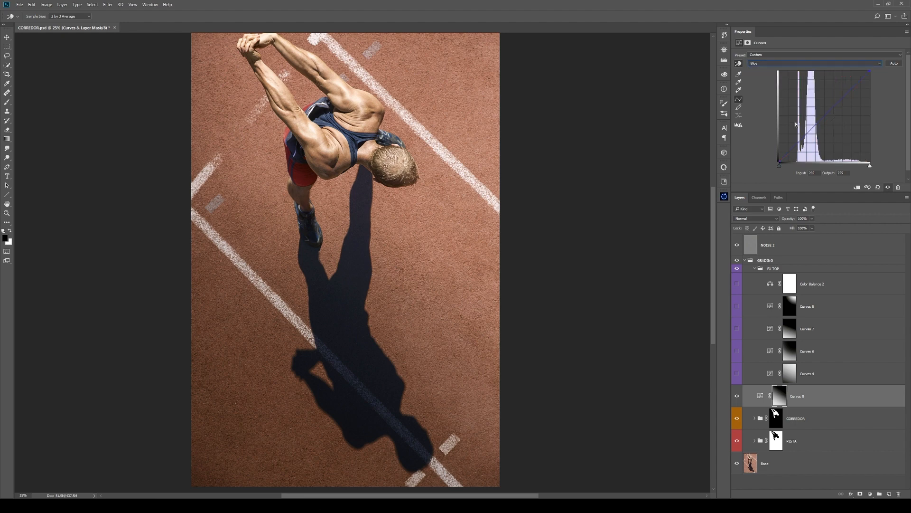
drag(804, 134, 806, 129)
- Adjust the Green channel's midtones in the new Curves layer and pull the Red channel's midtones further down
scroll(830, 65, up, 1)
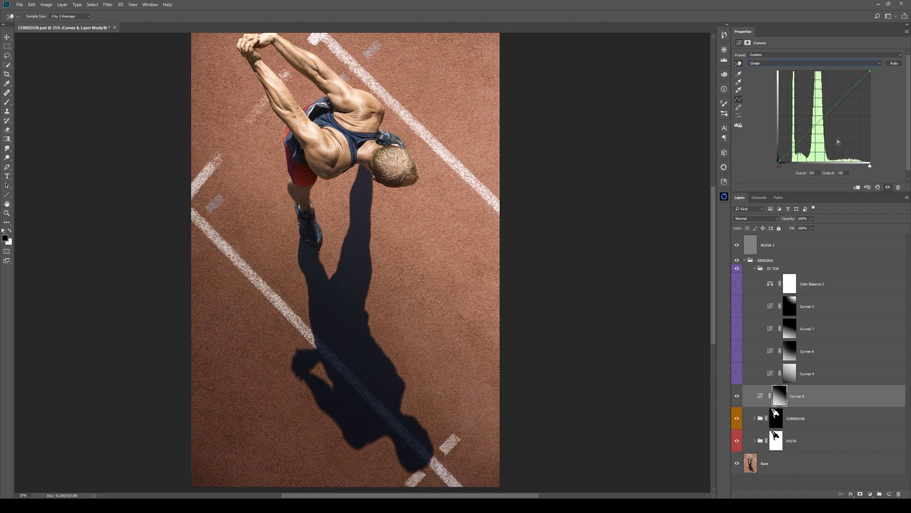
click(827, 117)
drag(826, 117, 825, 116)
click(808, 63)
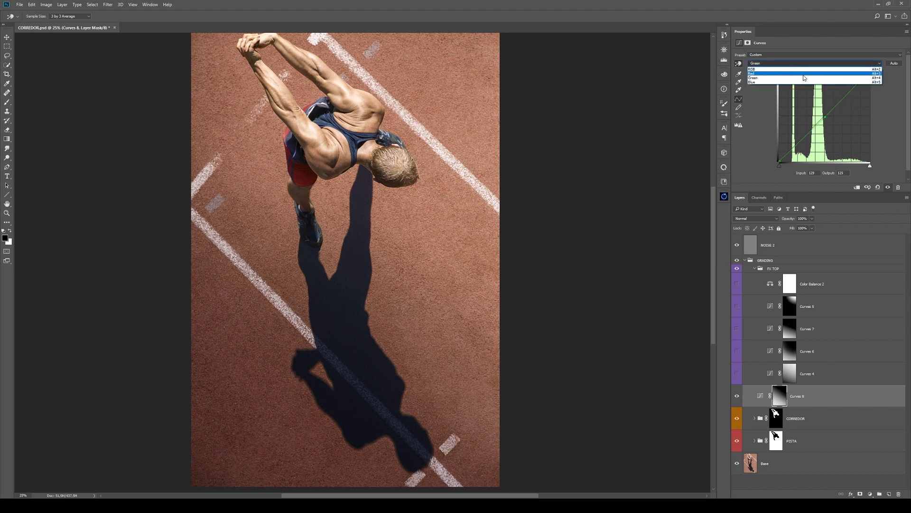
click(805, 78)
drag(830, 112, 830, 127)
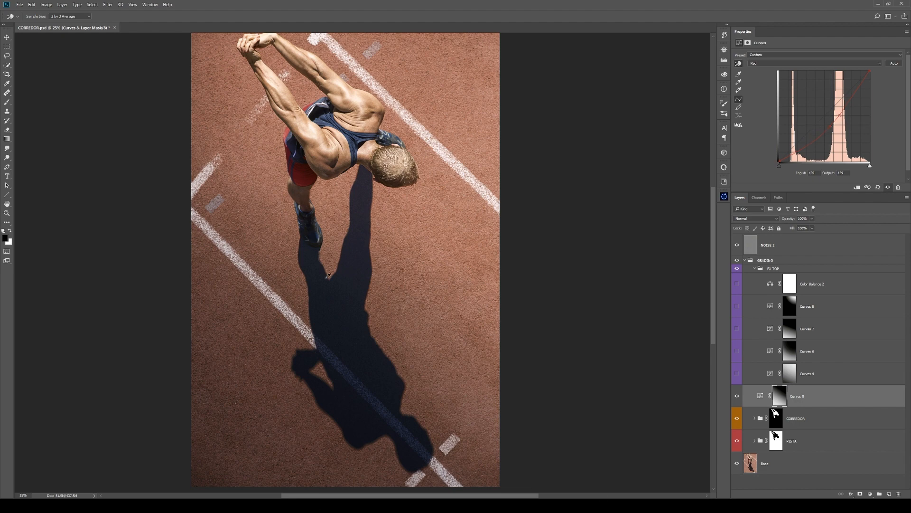
- Delete the new Curves layer above the CORREDOR group
key(z)
alt+click(335, 331)
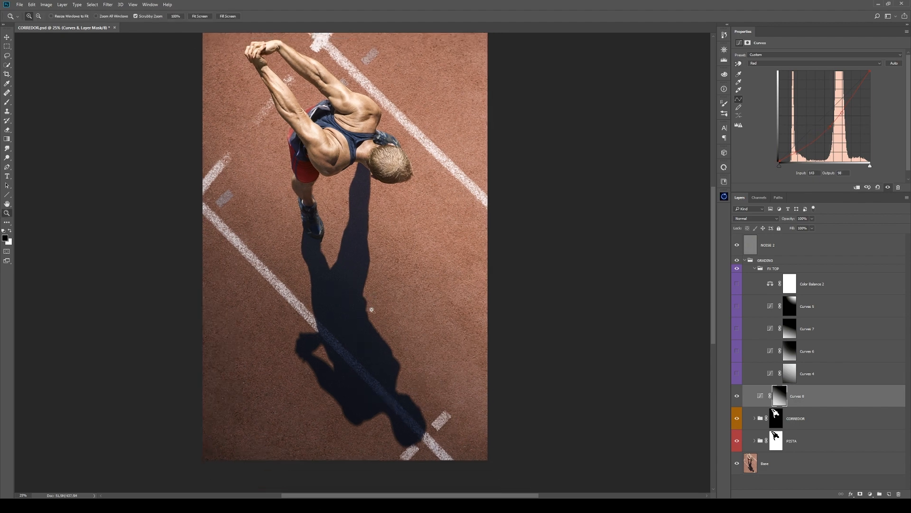
drag(849, 394, 899, 493)
- Show the Curves 6 layer in the FX TOP group and examine its mask, RGB curve and Blue channel curve
click(737, 350)
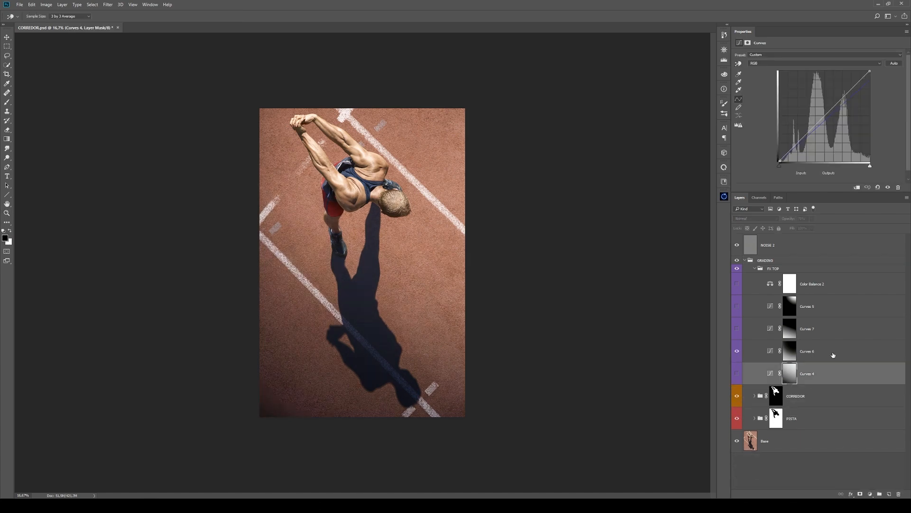
click(770, 354)
alt+click(790, 352)
click(770, 351)
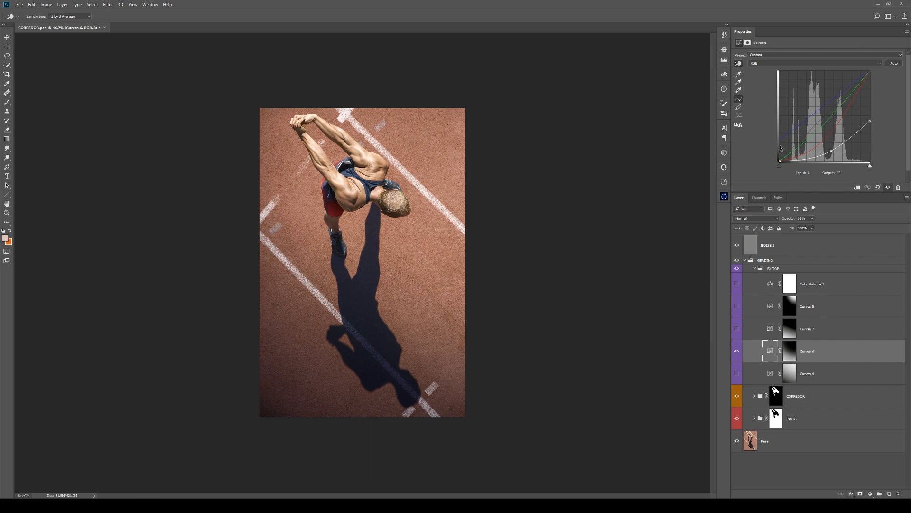
click(794, 66)
click(788, 85)
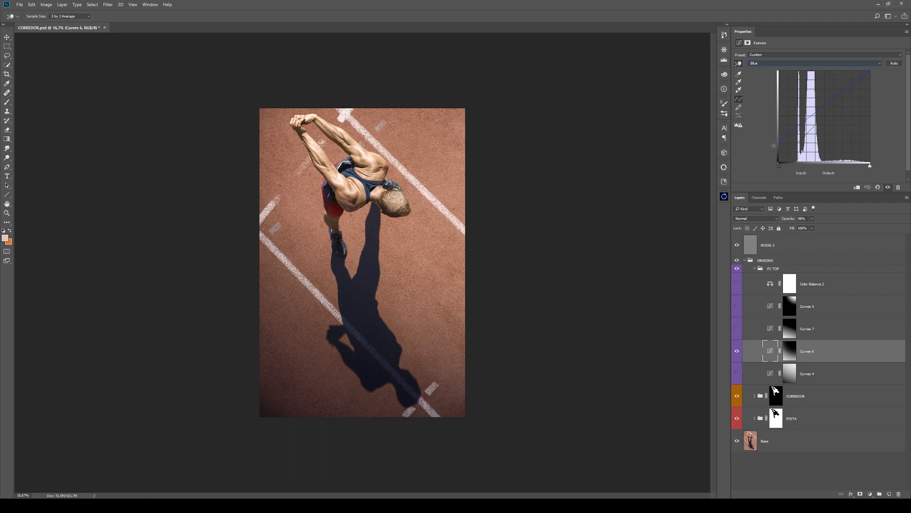
click(780, 139)
- Examine the Curves 7 layer's gradient mask, show the layer and open its curve settings
alt+click(790, 336)
key(z)
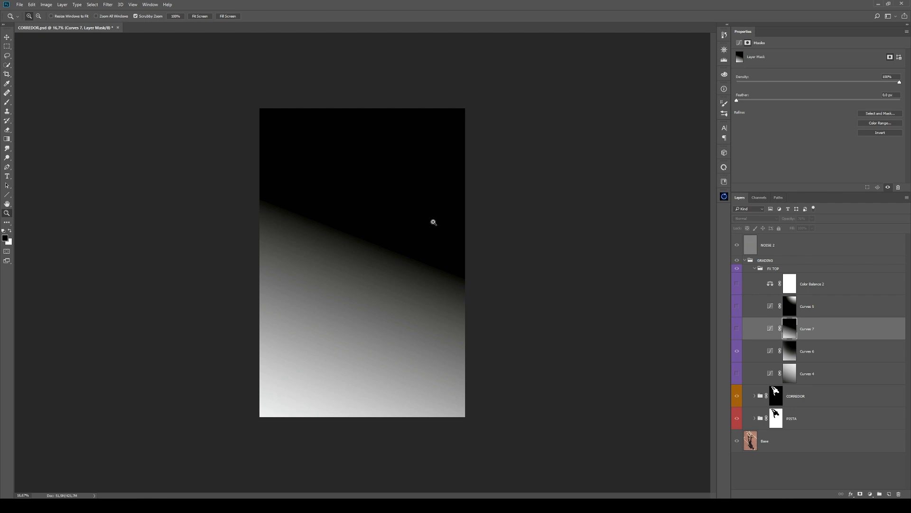
click(737, 331)
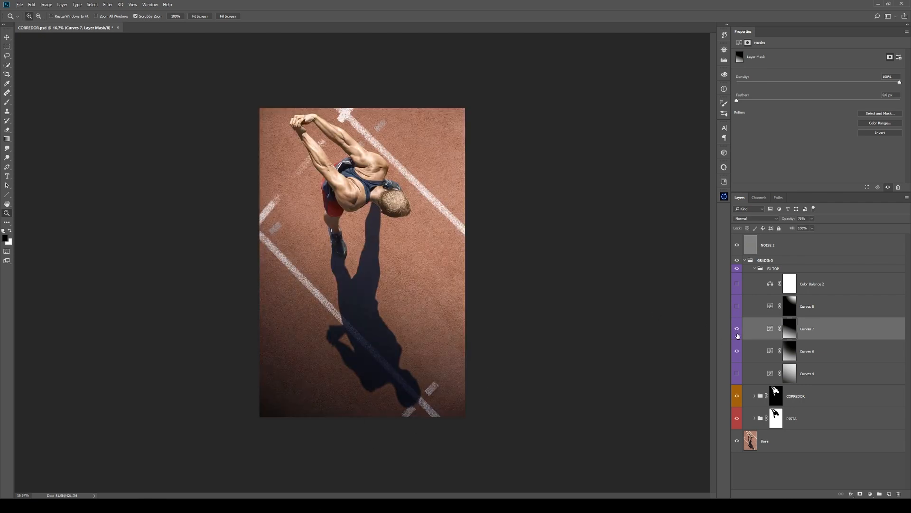
click(769, 329)
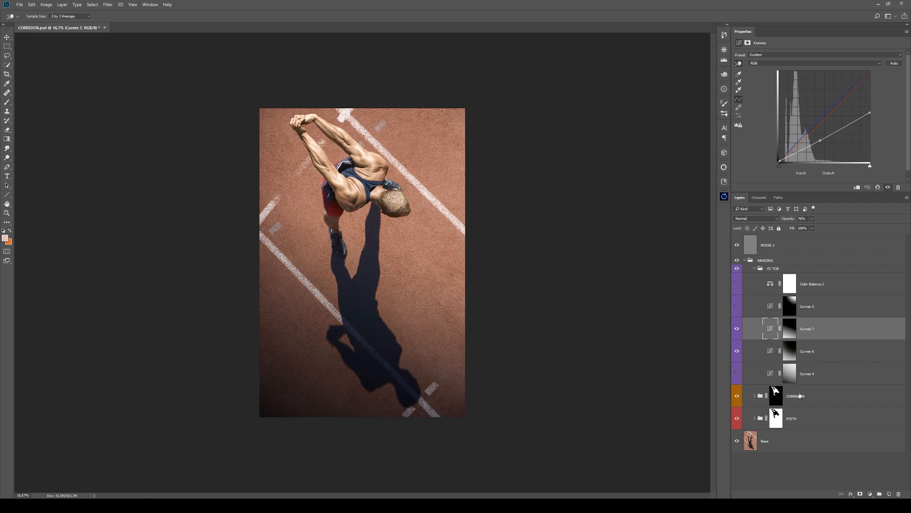
- Show the Curves 4 layer in the FX TOP group and close the colour wheel panel
click(831, 383)
click(738, 374)
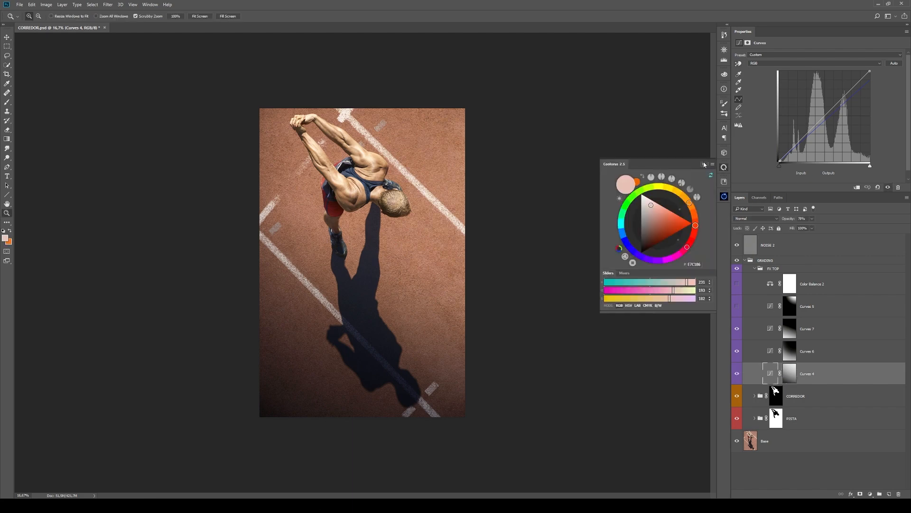
click(704, 165)
- Show the Curves 5 layer and examine its radial mask, RGB curve and Blue channel curve
click(737, 306)
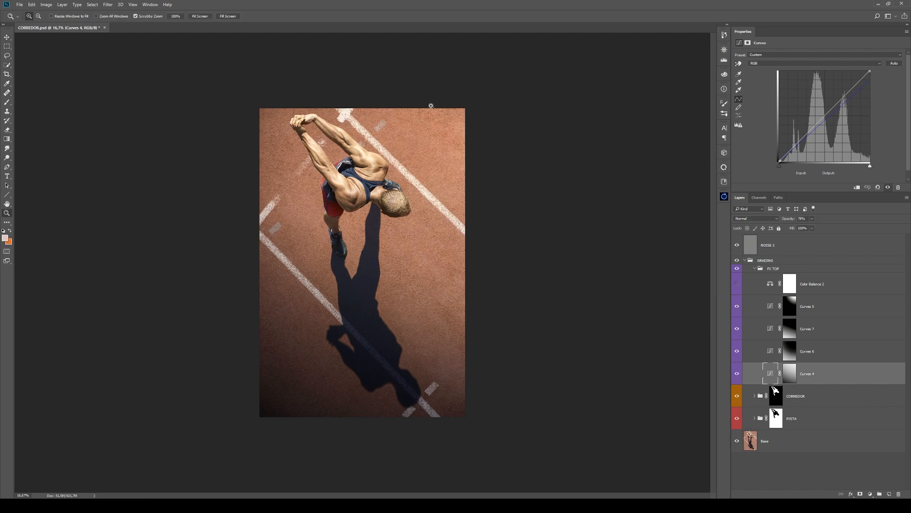
alt+click(790, 308)
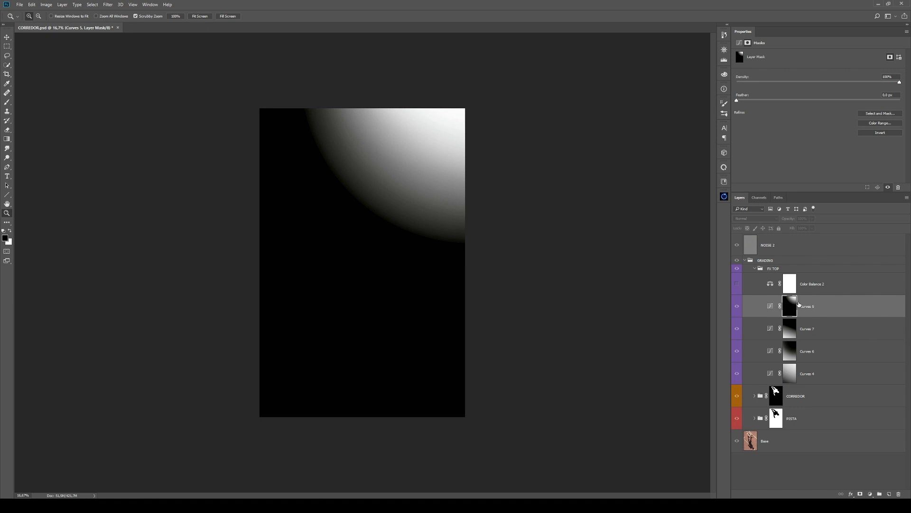
alt+click(791, 306)
click(770, 306)
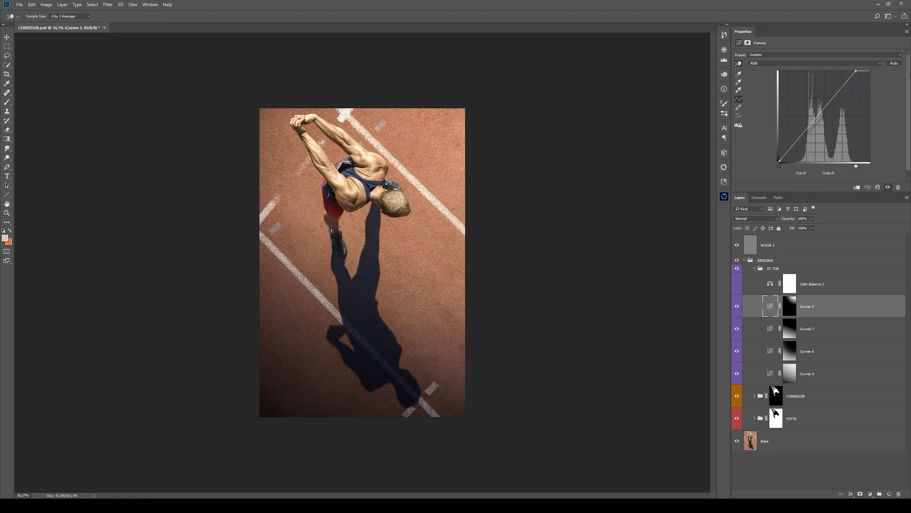
click(832, 63)
click(794, 85)
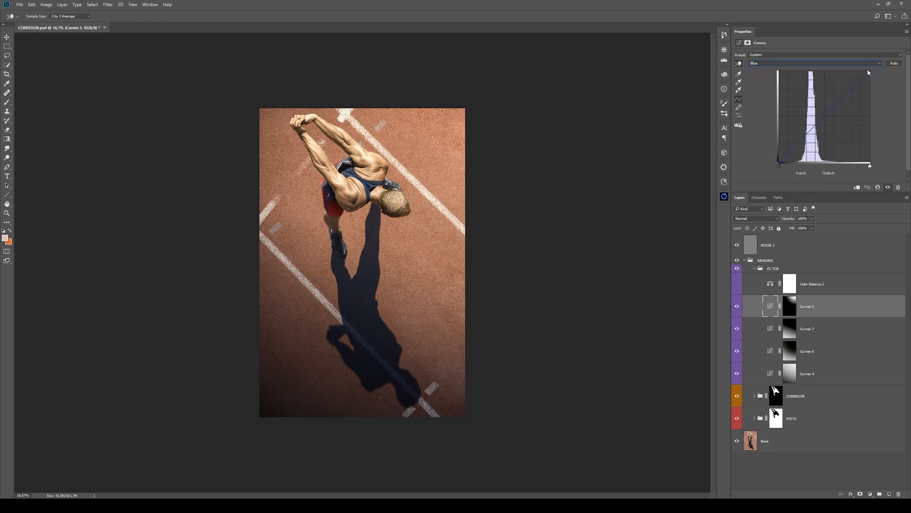
- Show the Color Balance 2 layer and inspect its Midtones, Highlights and Shadows settings against the runner and the wider photo
click(834, 290)
key(z)
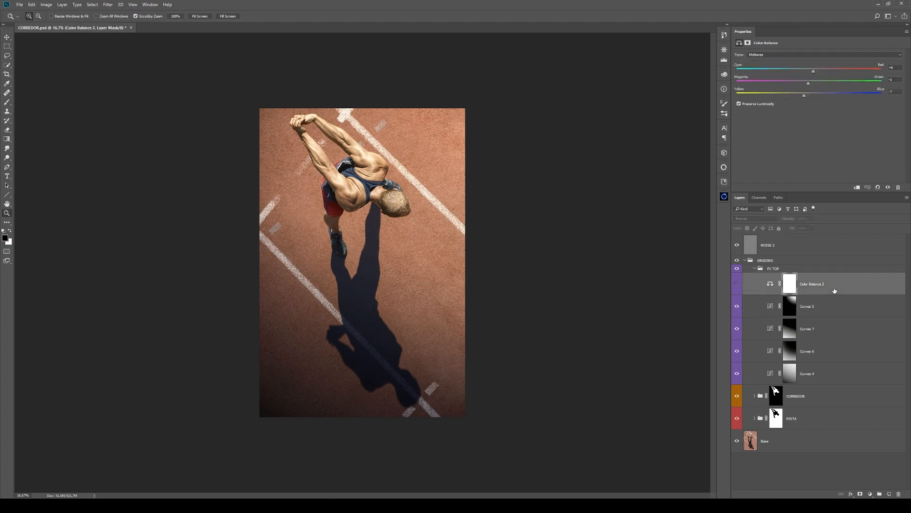
drag(395, 170, 910, 318)
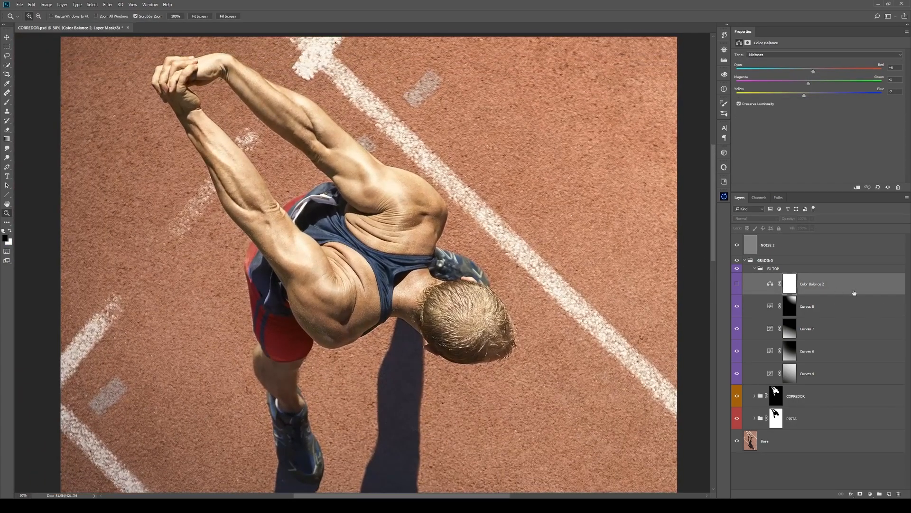
click(736, 283)
click(762, 55)
click(767, 61)
click(783, 55)
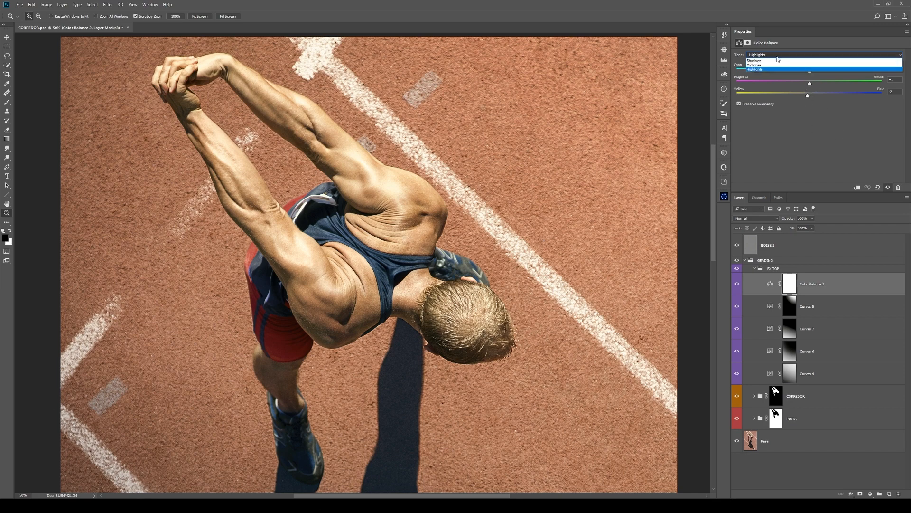
click(776, 59)
drag(576, 180, 484, 172)
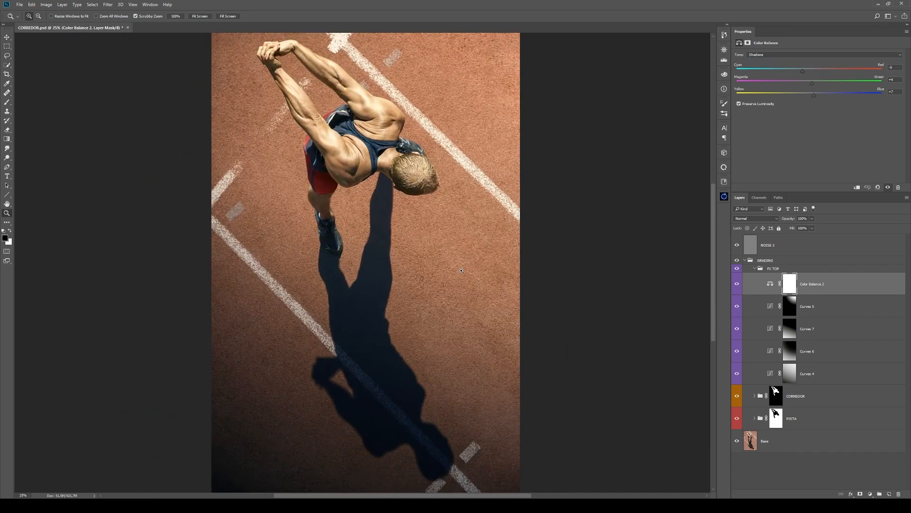
drag(451, 249, 465, 277)
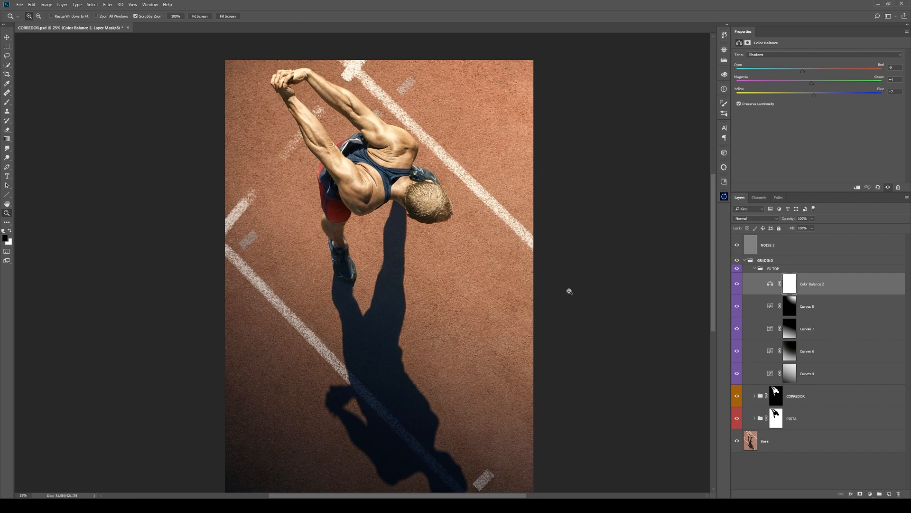
- Collapse the FX TOP group and compare the photo with the group hidden and shown
click(754, 269)
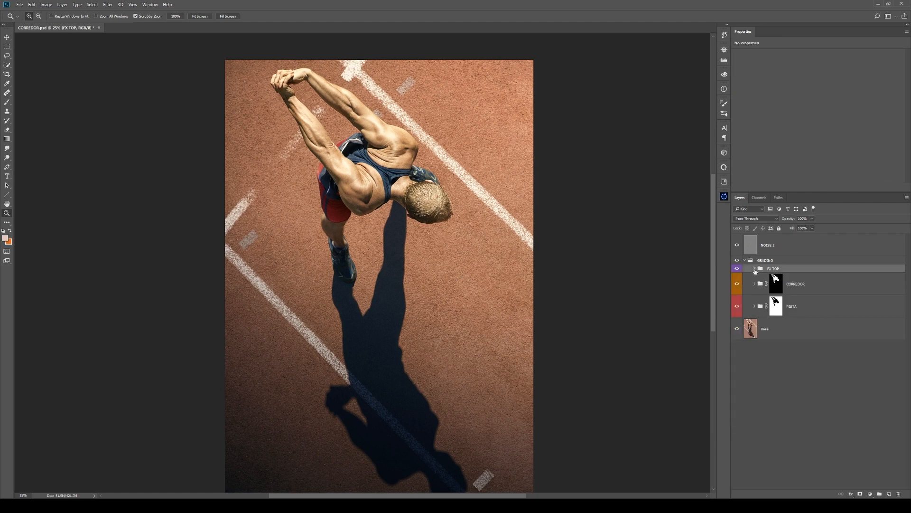
click(736, 269)
click(736, 269)
click(736, 268)
click(736, 268)
drag(403, 221, 429, 227)
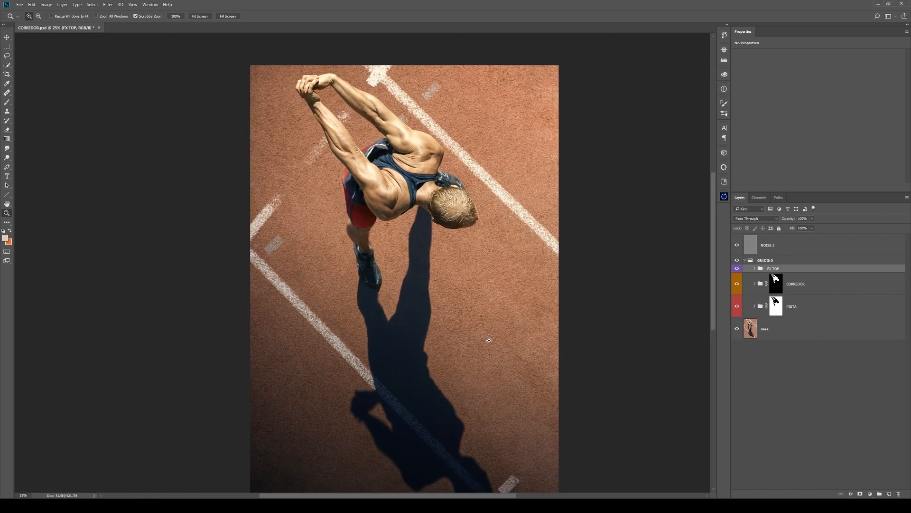
- Compare the full graded photo with the Base layer shown alone, restoring all layers
key(v)
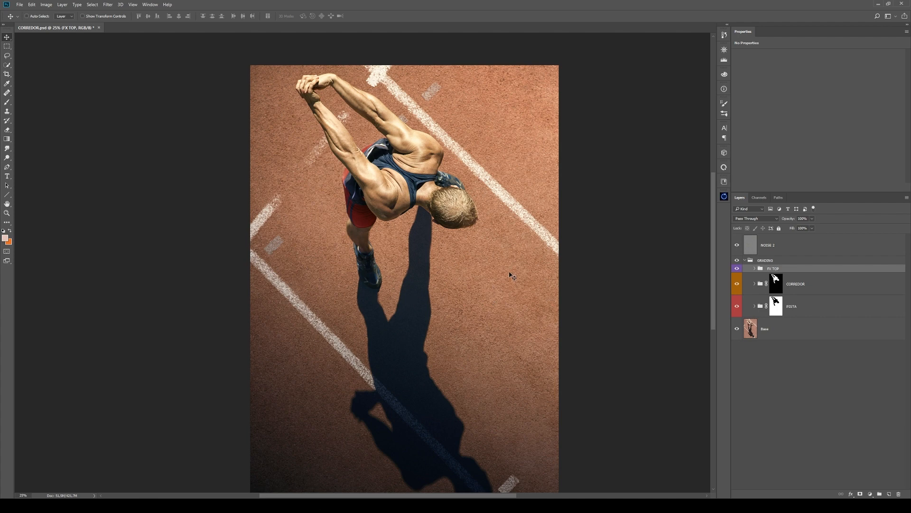
key(z)
alt+click(527, 302)
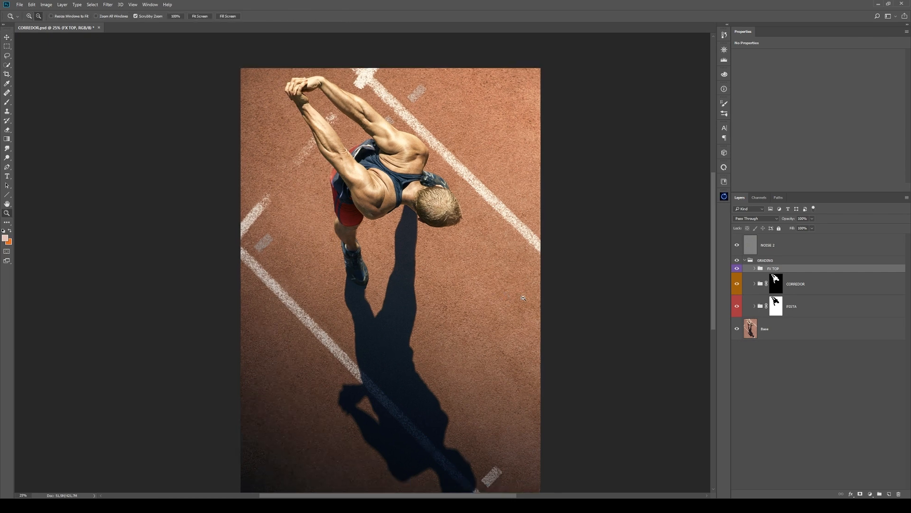
alt+click(736, 329)
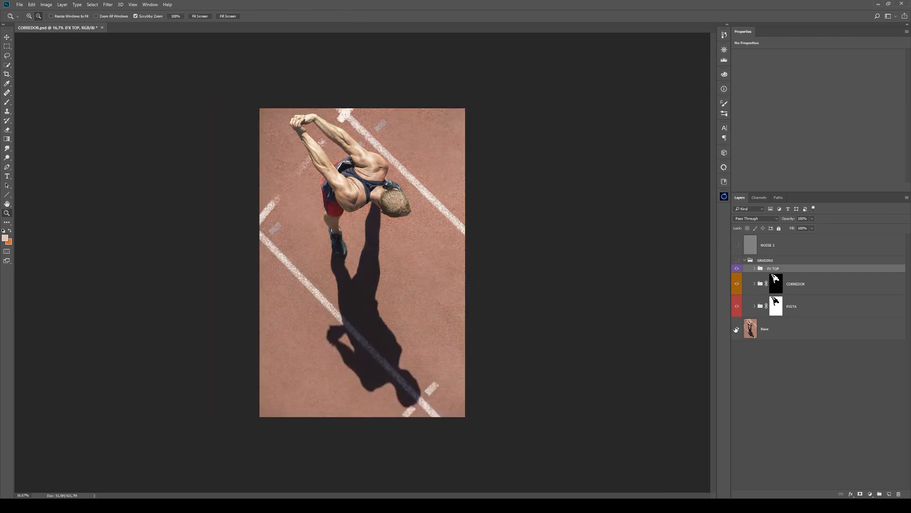
alt+click(736, 329)
key(v)
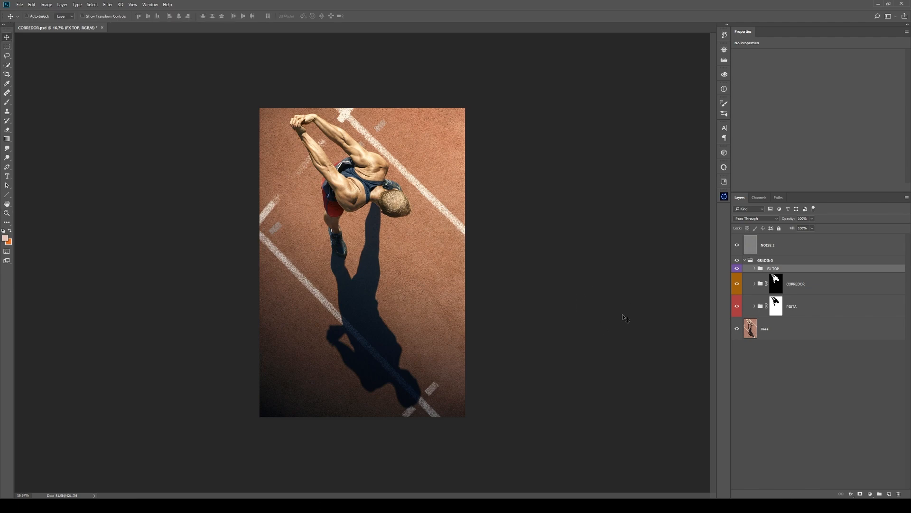